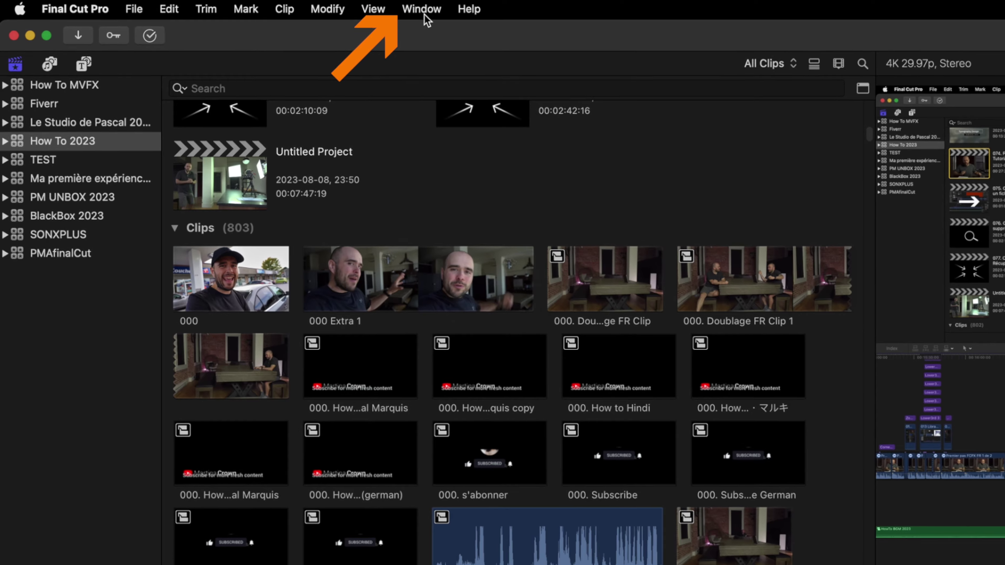
Switch the window layout to the Color & Effects workspace
left_click(206, 6)
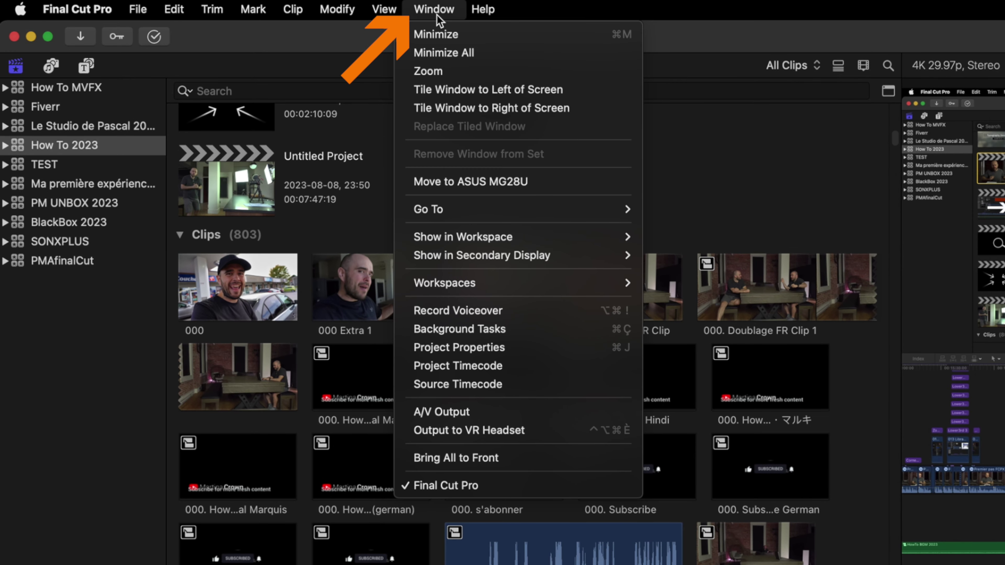
mouse_move(531, 281)
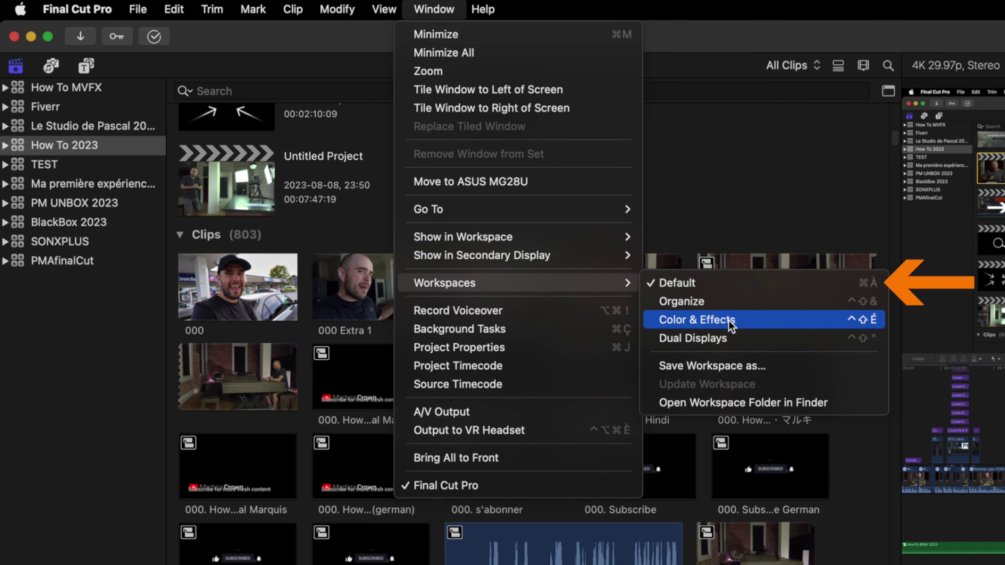
left_click(743, 324)
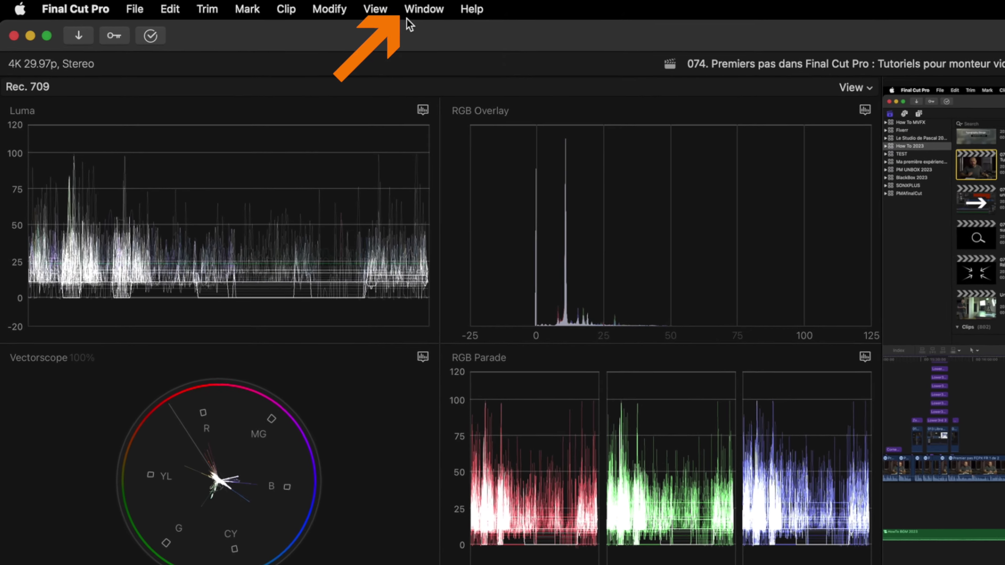
Restore the Default workspace layout
left_click(197, 5)
mouse_move(523, 291)
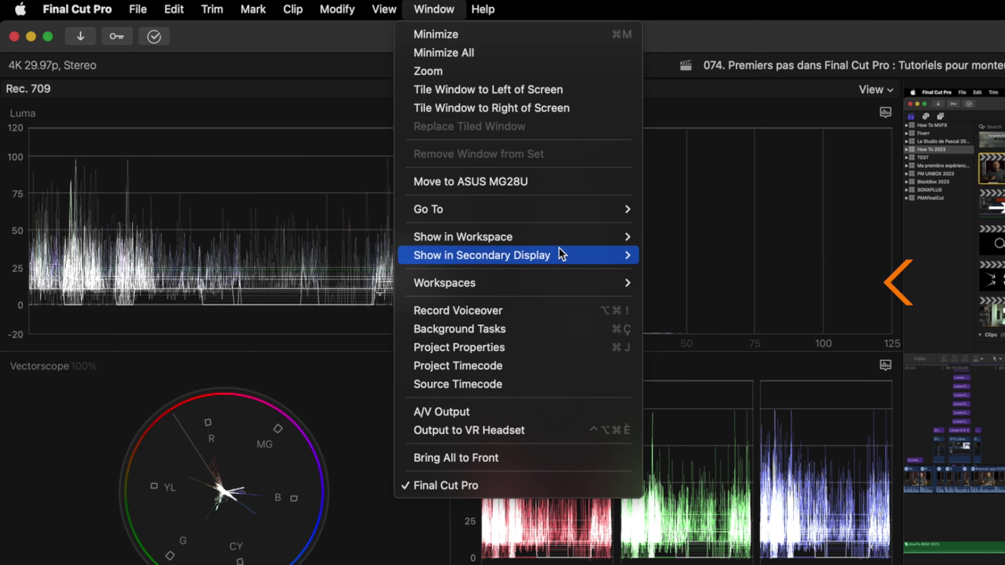
mouse_move(560, 242)
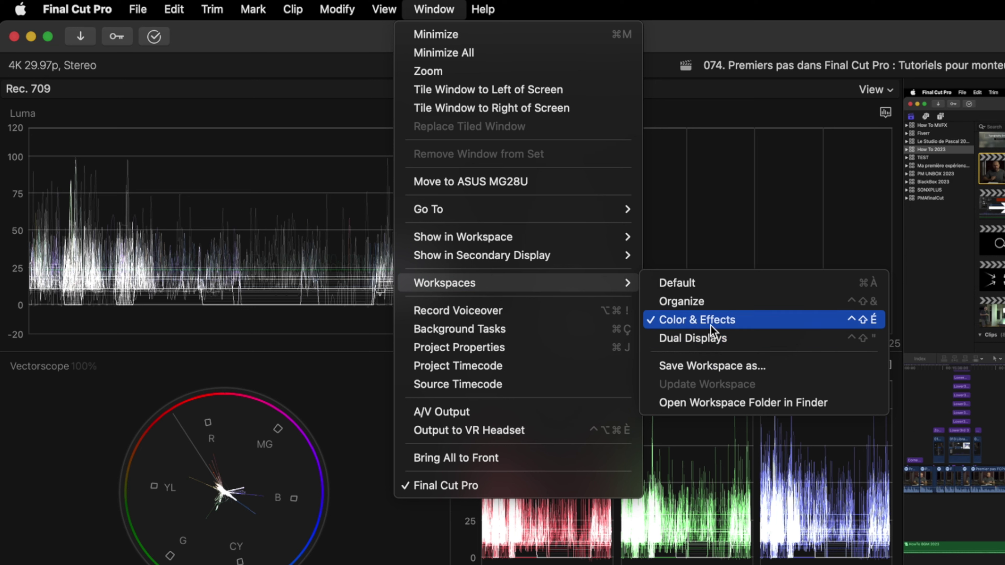
left_click(703, 293)
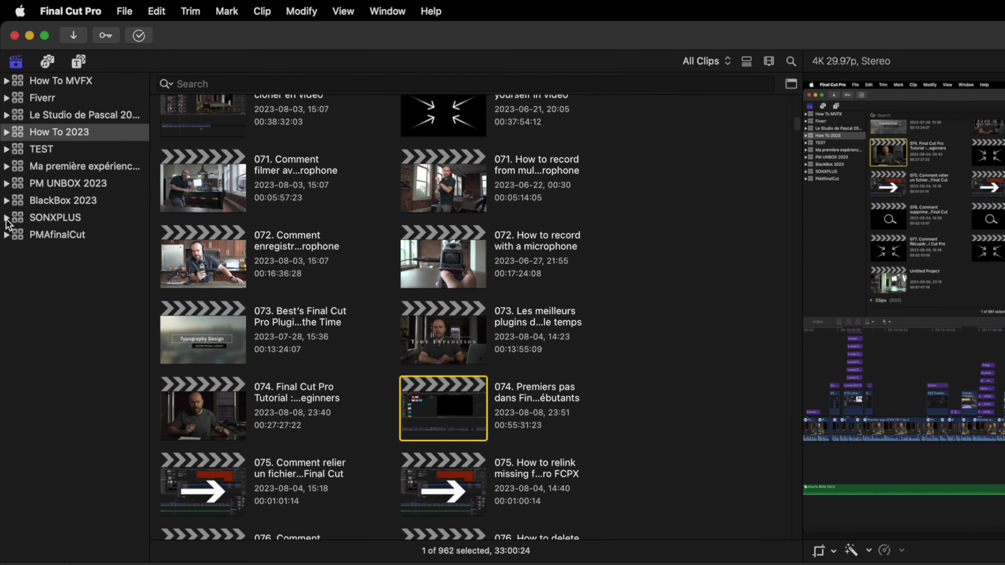
Expand the SONXPLUS library to view its events, and collapse it again
left_click(10, 412)
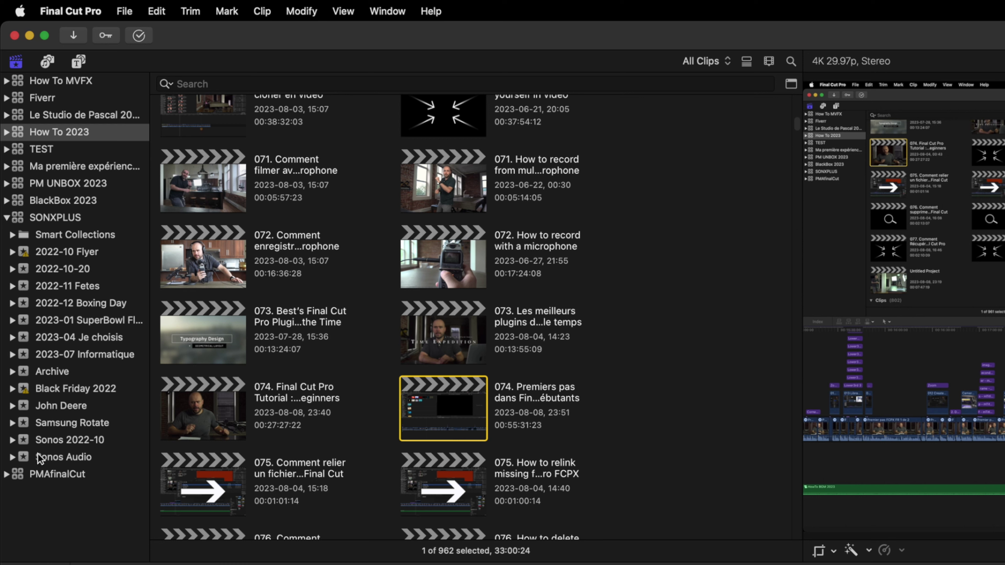
left_click(6, 217)
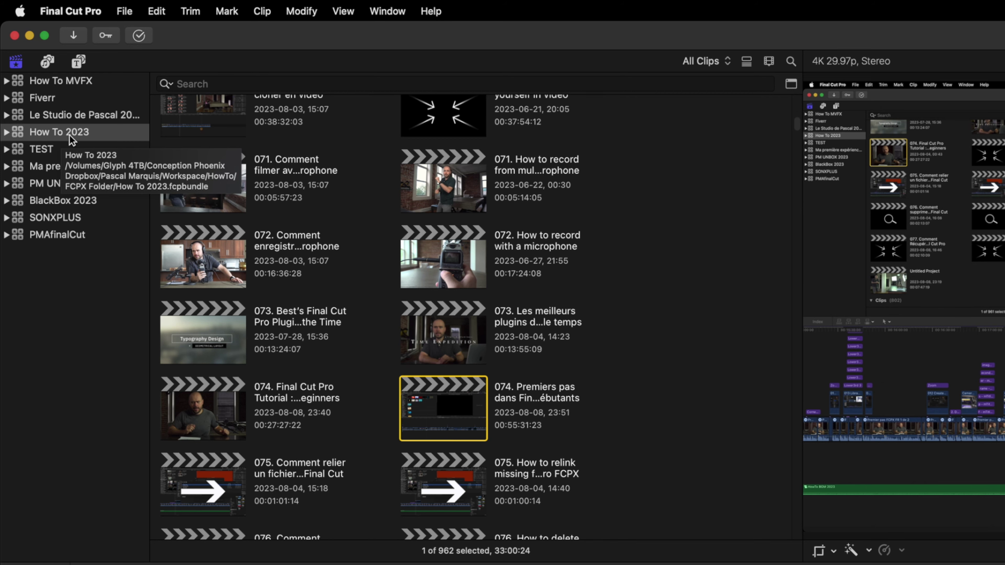
Look through the projects and clips of the How To 2023 library and return to its project list
scroll(545, 239, "up", 4)
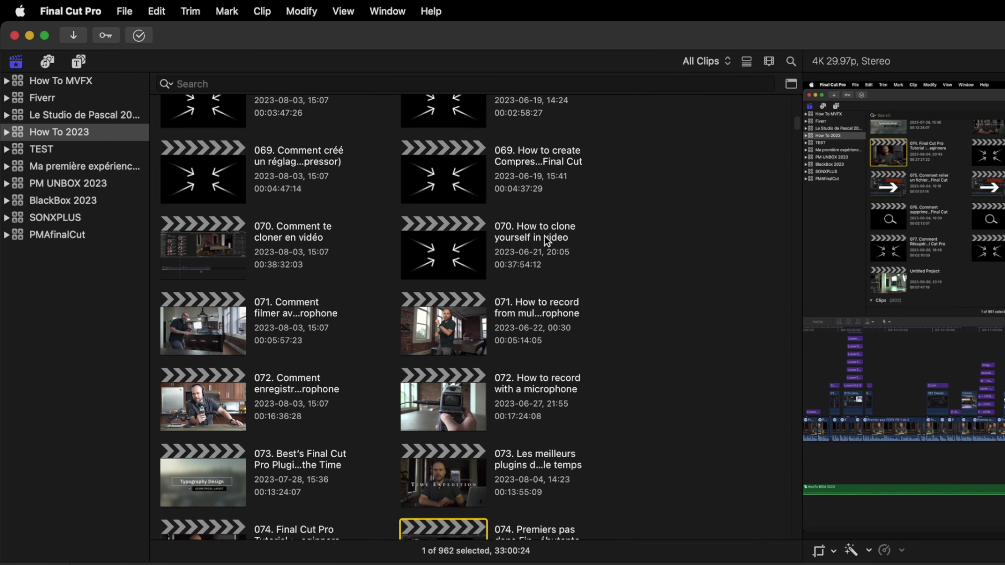
scroll(544, 236, "down", 6)
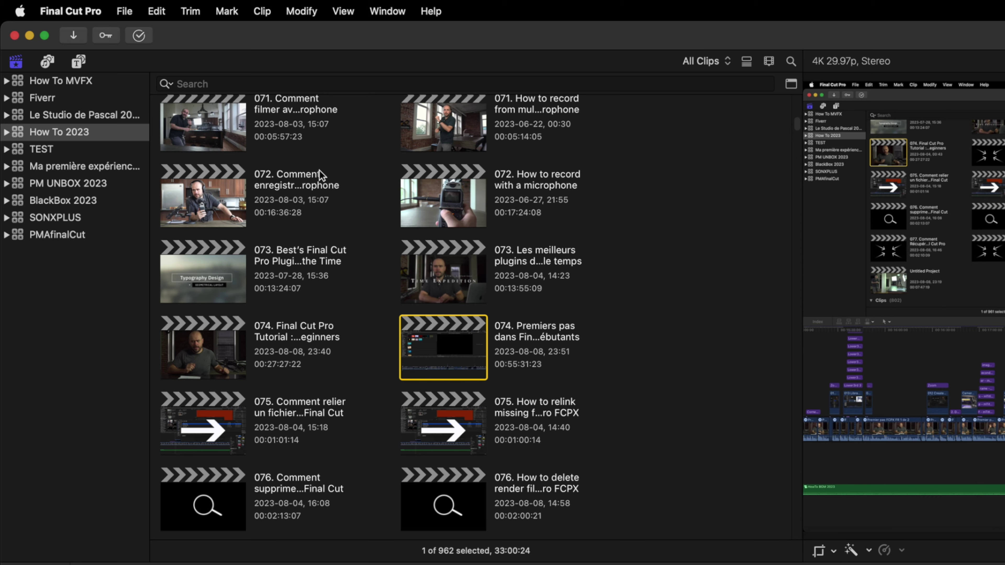
scroll(523, 277, "down", 12)
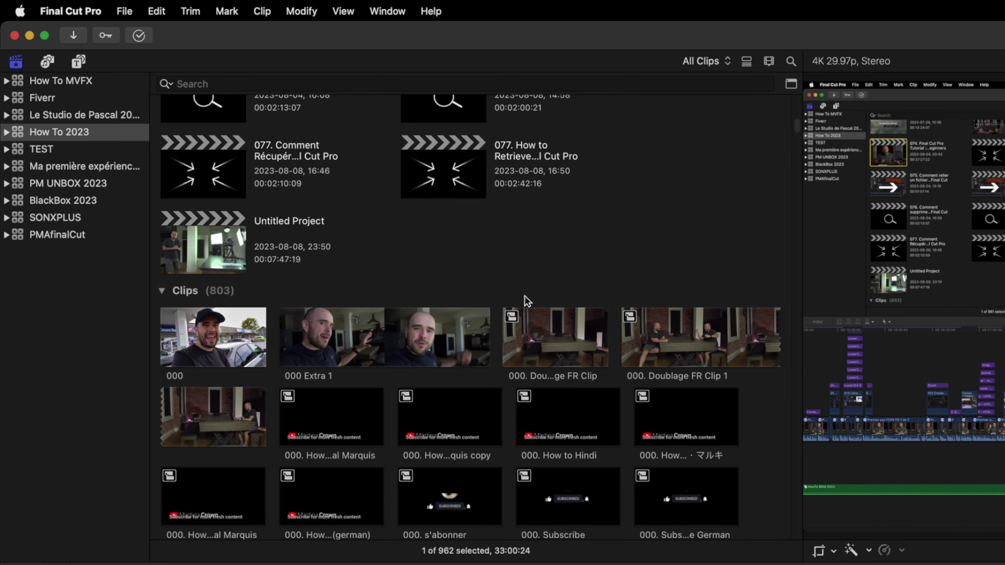
scroll(524, 295, "down", 20)
scroll(525, 295, "down", 20)
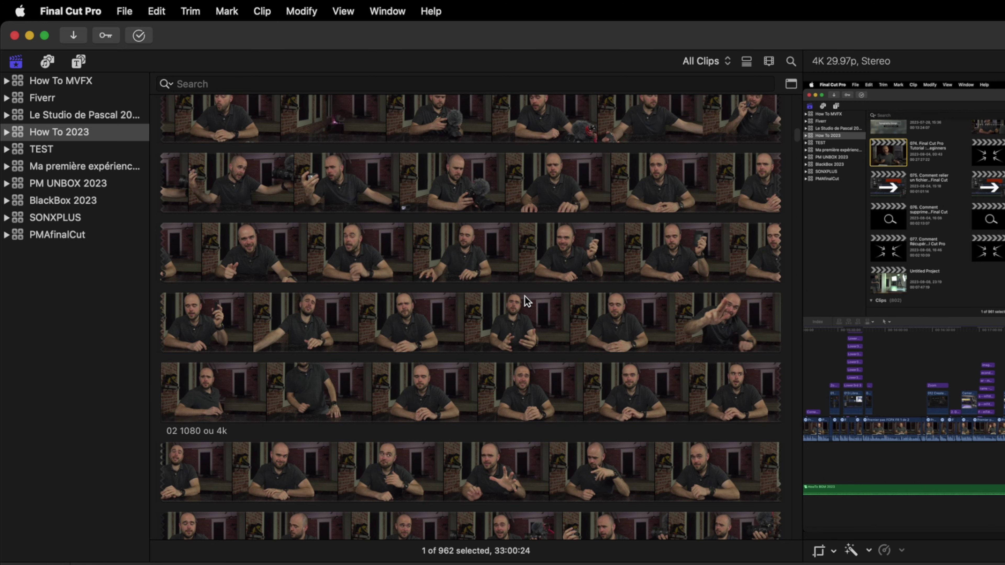
scroll(525, 295, "down", 2)
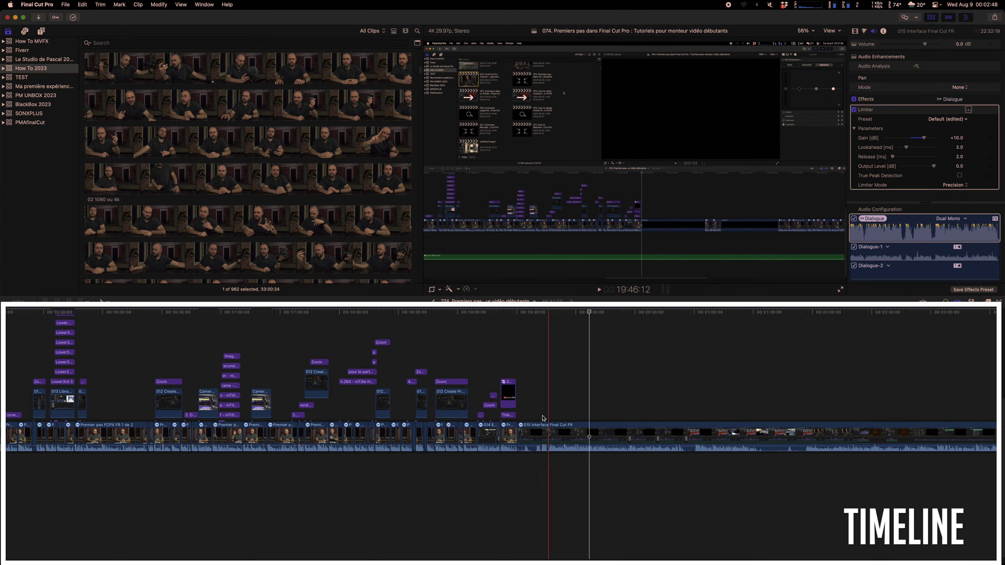
left_click(280, 218)
scroll(279, 218, "up", 3)
scroll(279, 218, "up", 15)
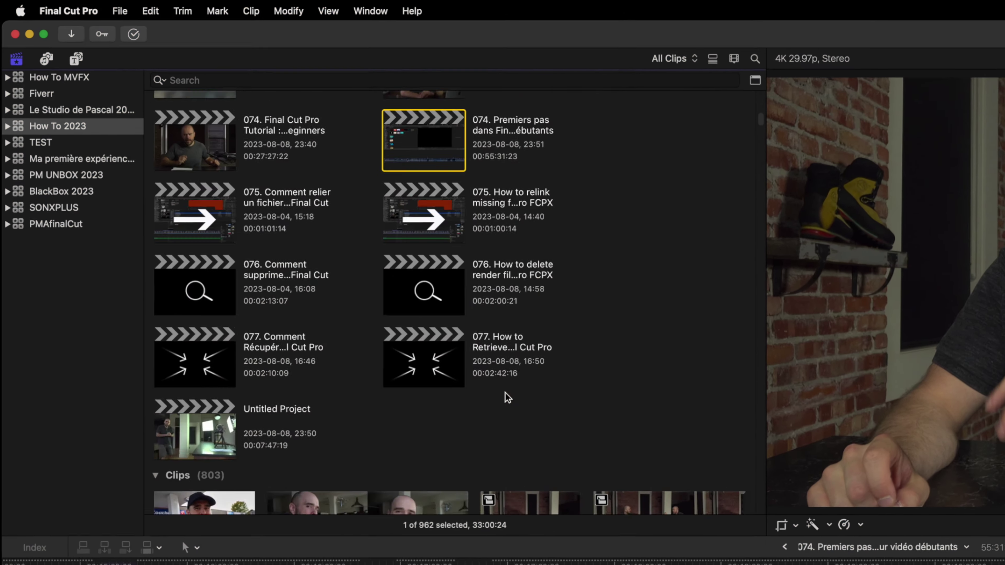
scroll(502, 392, "up", 5)
scroll(502, 391, "down", 5)
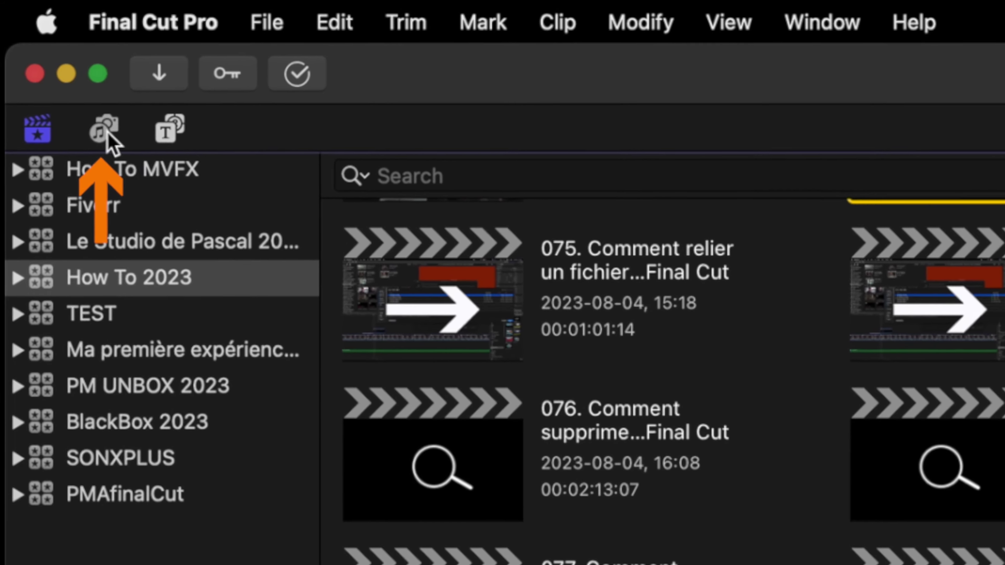
Show the photos and audio media sources and view Photos, Music and Apple TV in turn
left_click(107, 134)
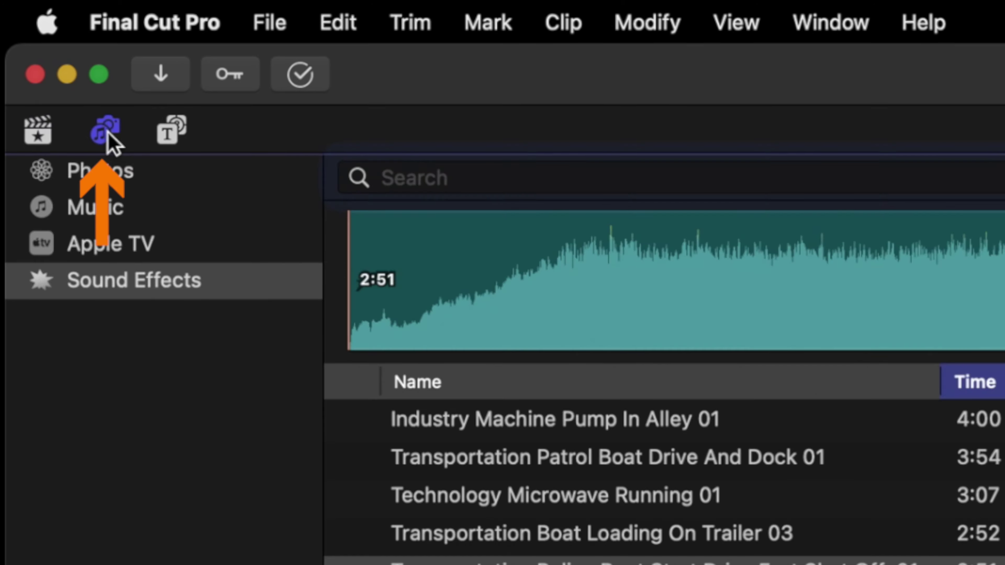
left_click(109, 167)
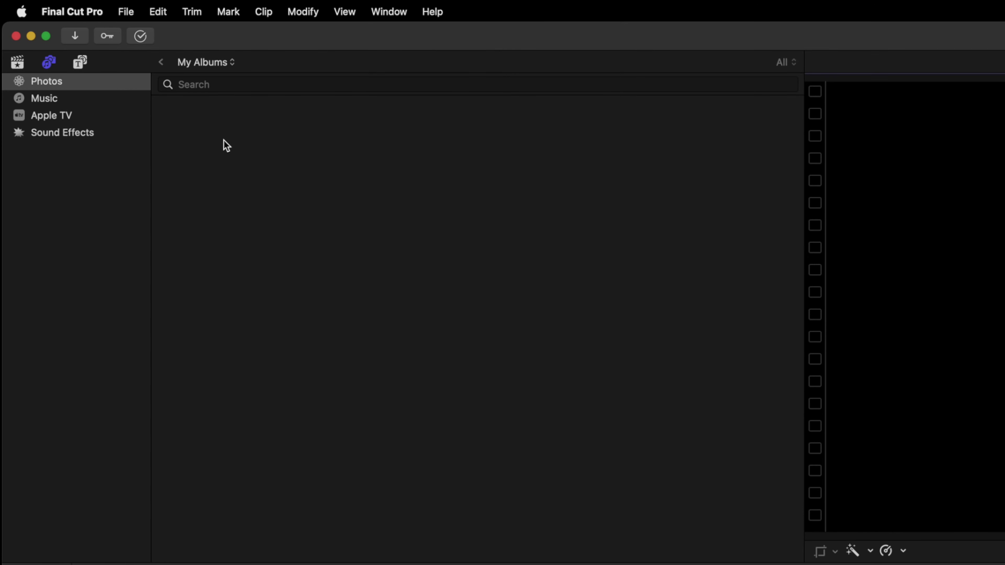
left_click(44, 99)
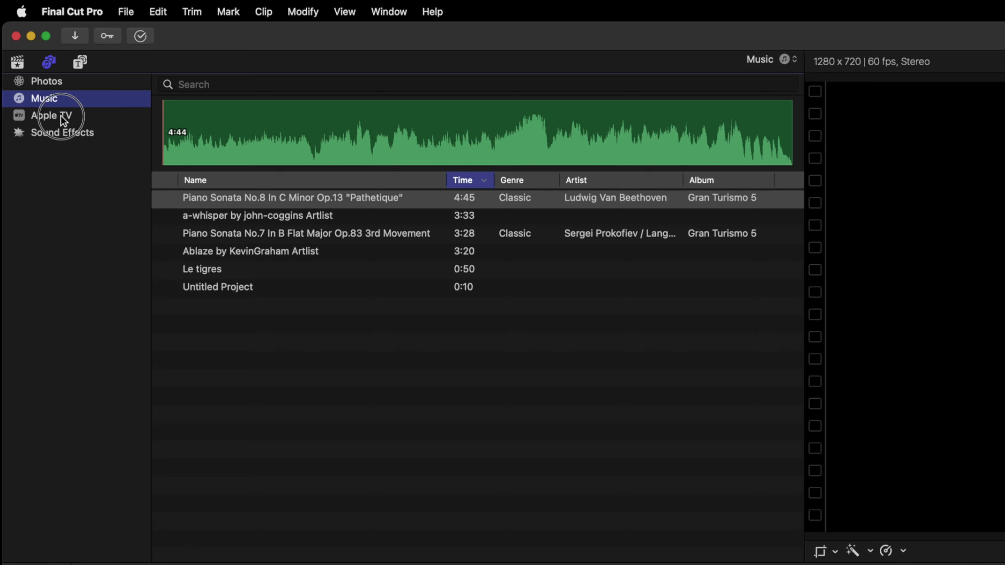
left_click(60, 116)
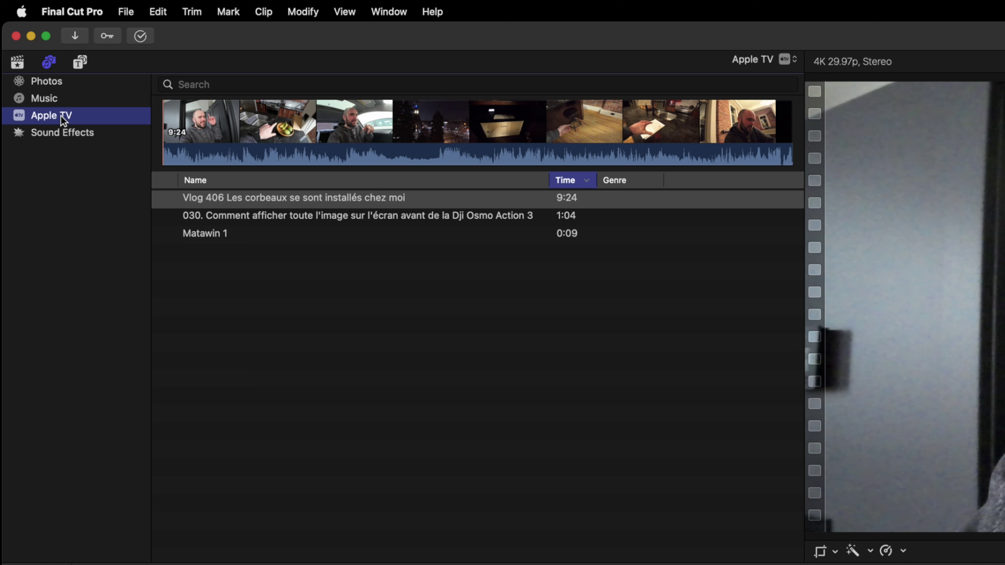
Show the Sound Effects collection and look through its list of sounds
left_click(66, 132)
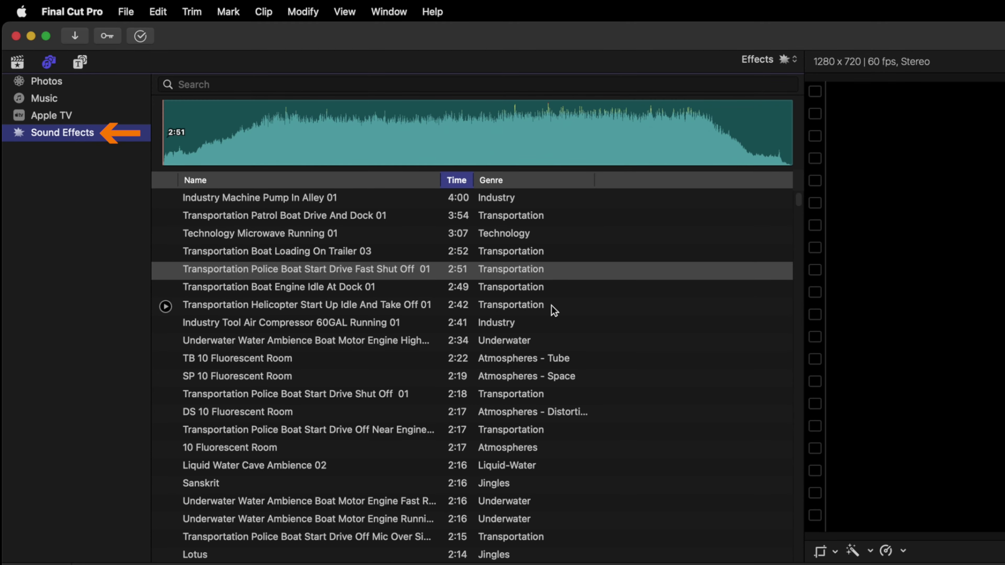
left_click(801, 203)
left_click_drag(801, 204, 802, 212)
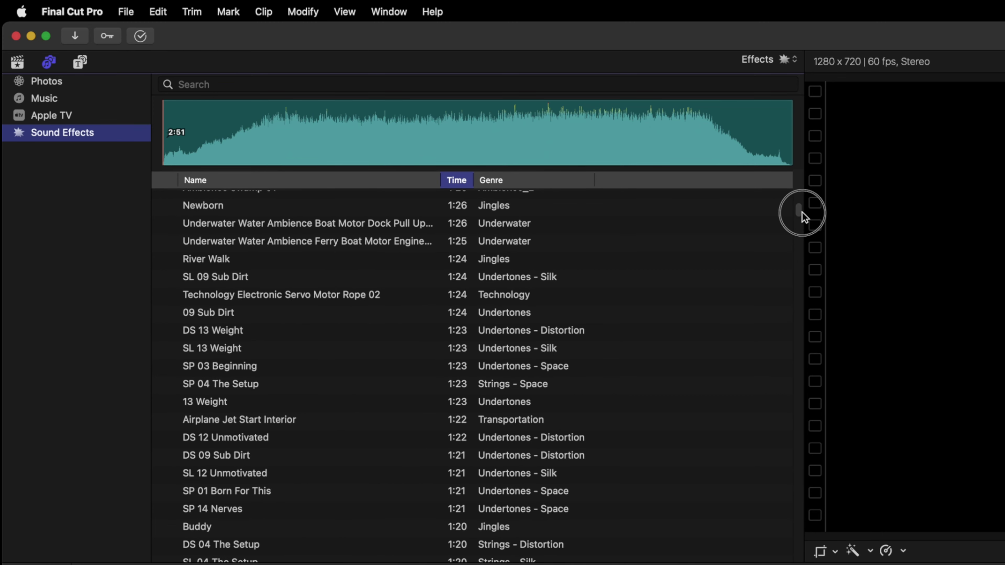
left_click_drag(802, 214, 801, 230)
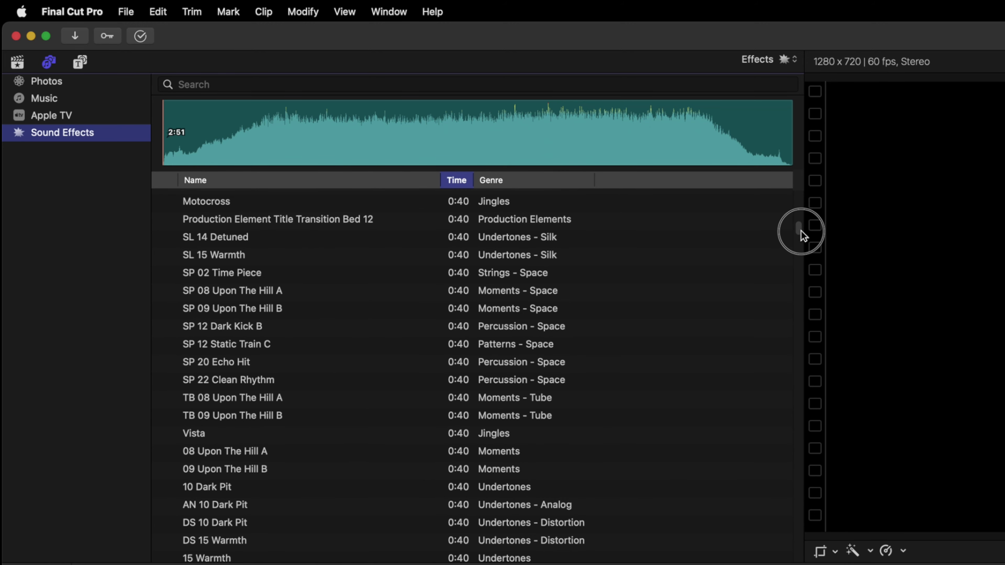
left_click_drag(800, 230, 801, 234)
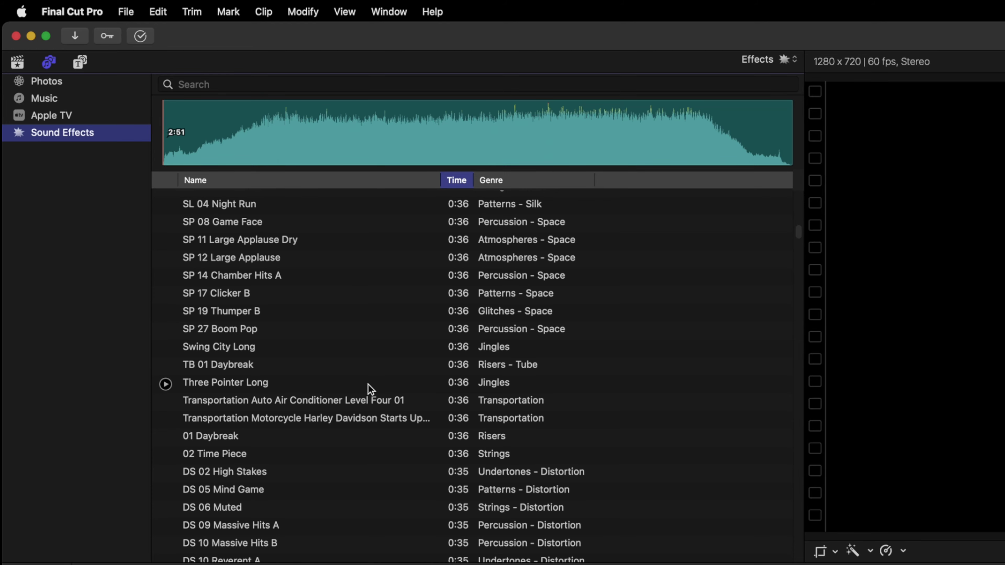
scroll(368, 386, "down", 20)
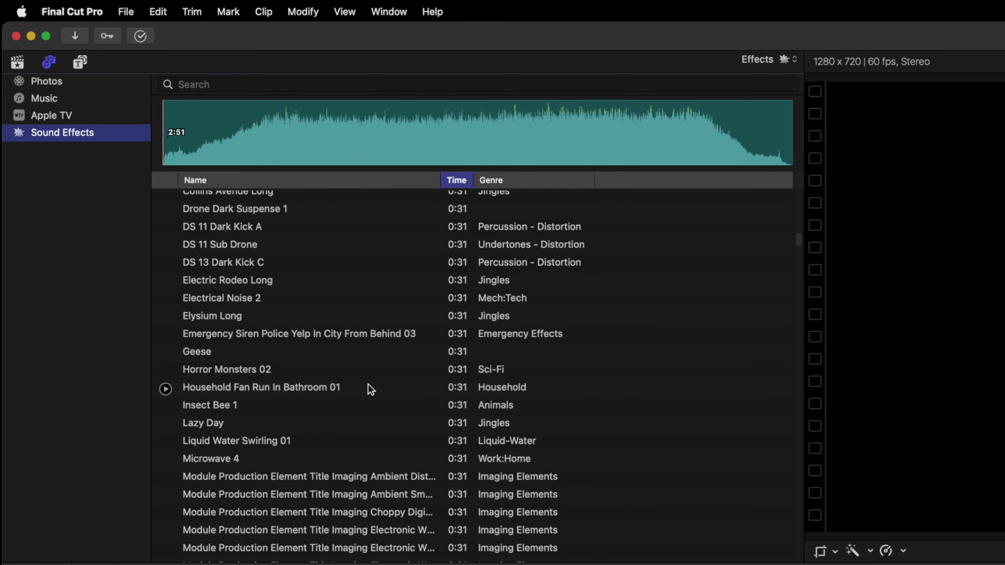
scroll(368, 386, "down", 10)
left_click_drag(224, 341, 579, 564)
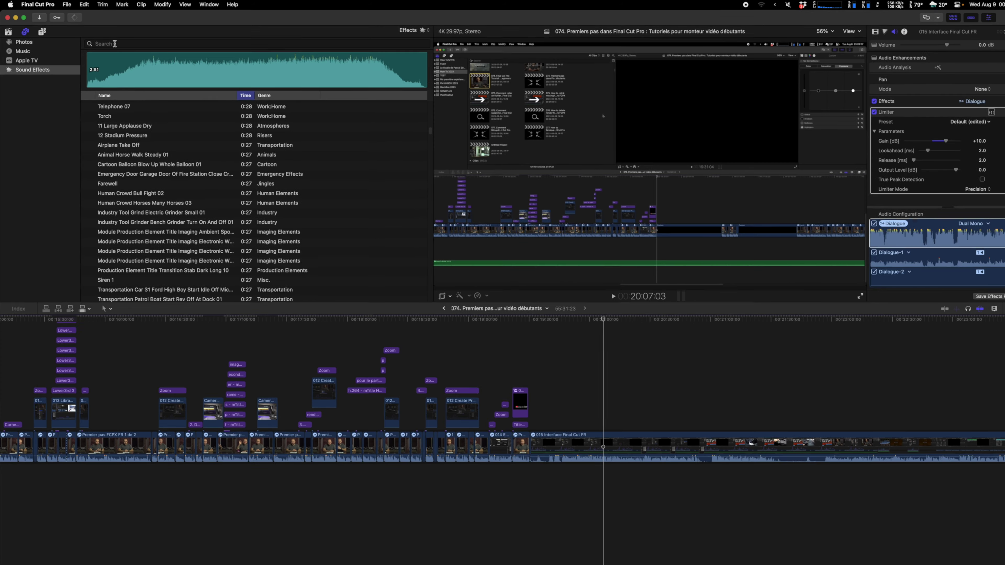
Search the sound effects for "police", look through the matches, and clear the search
left_click(111, 43)
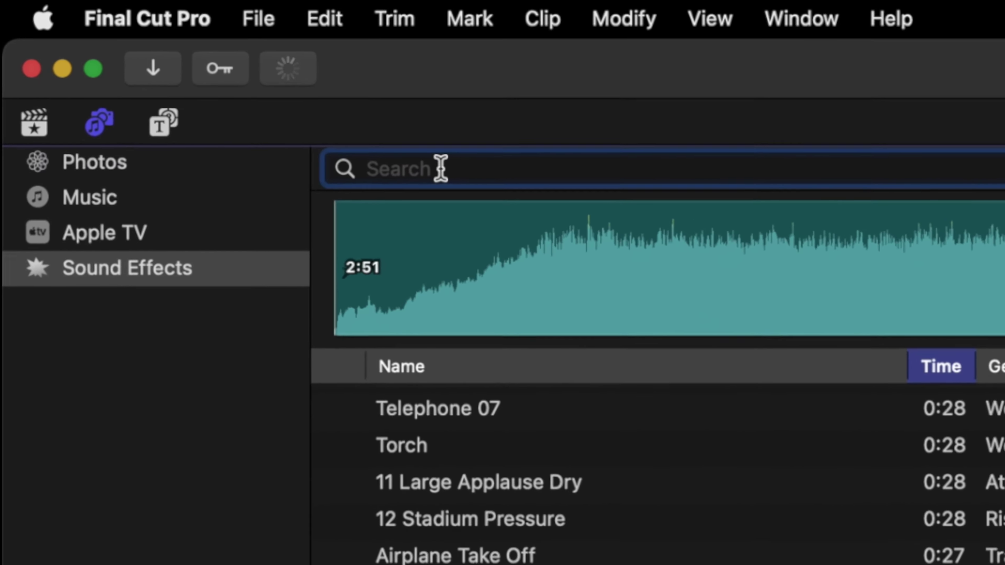
type("police")
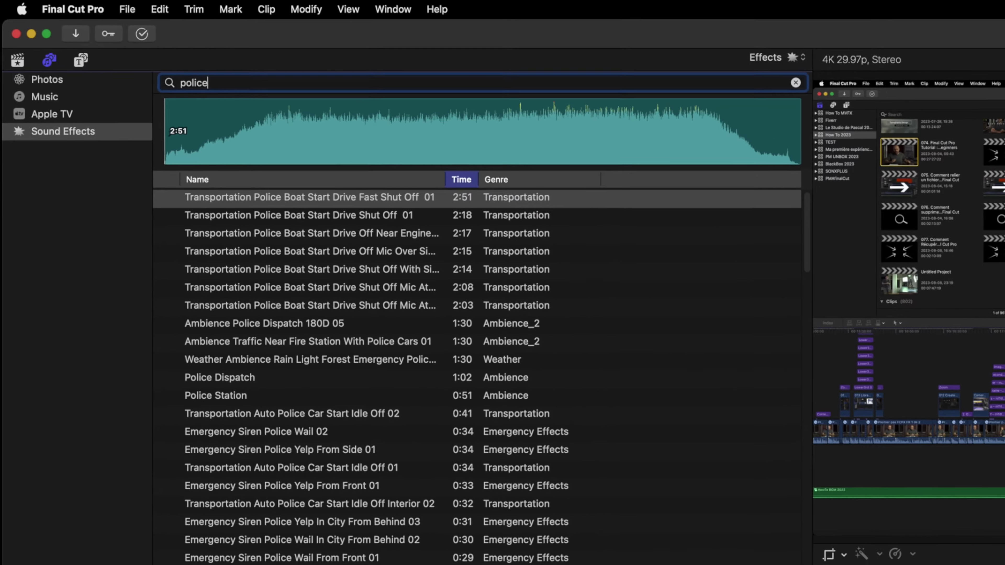
scroll(487, 554, "down", 15)
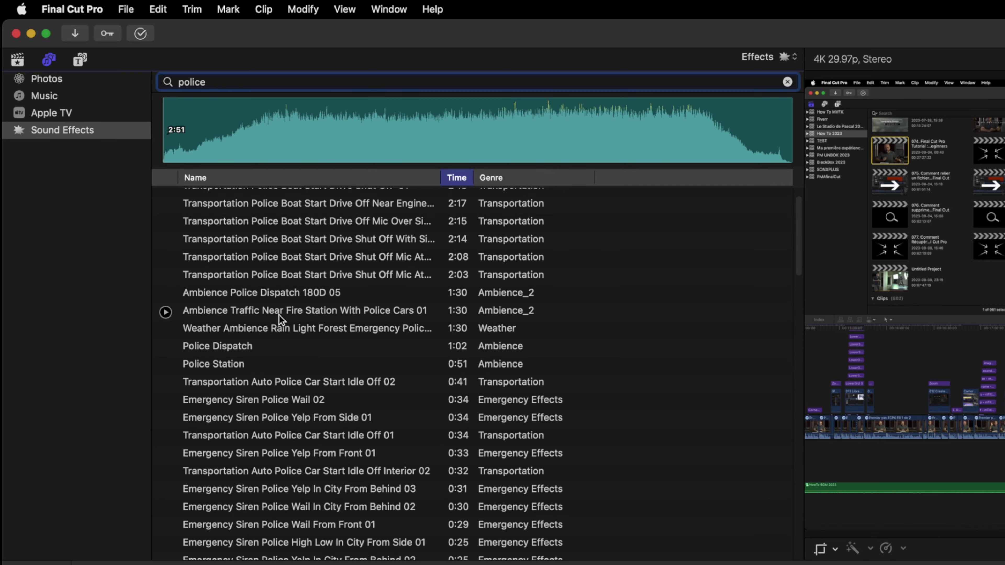
scroll(278, 315, "down", 10)
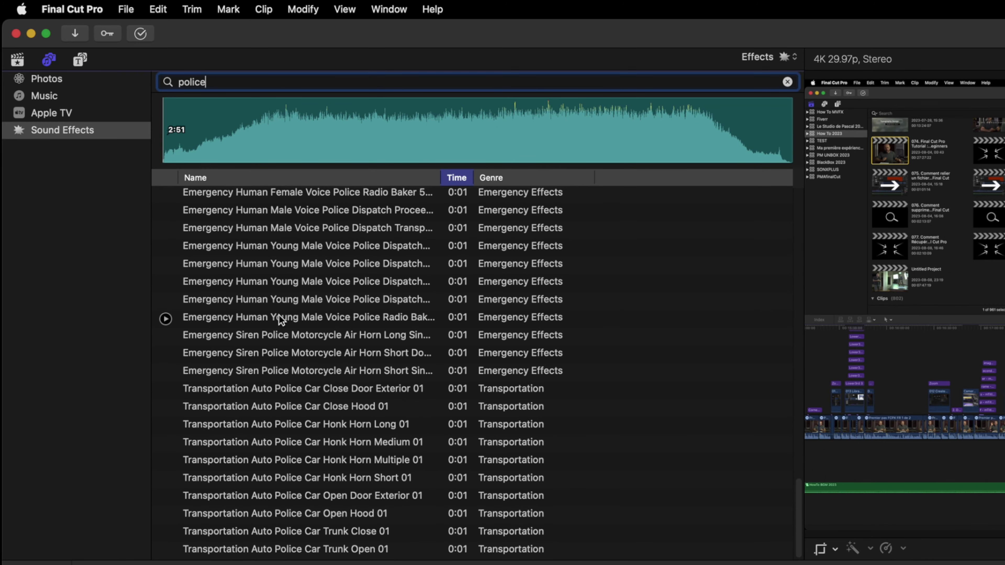
scroll(278, 314, "up", 20)
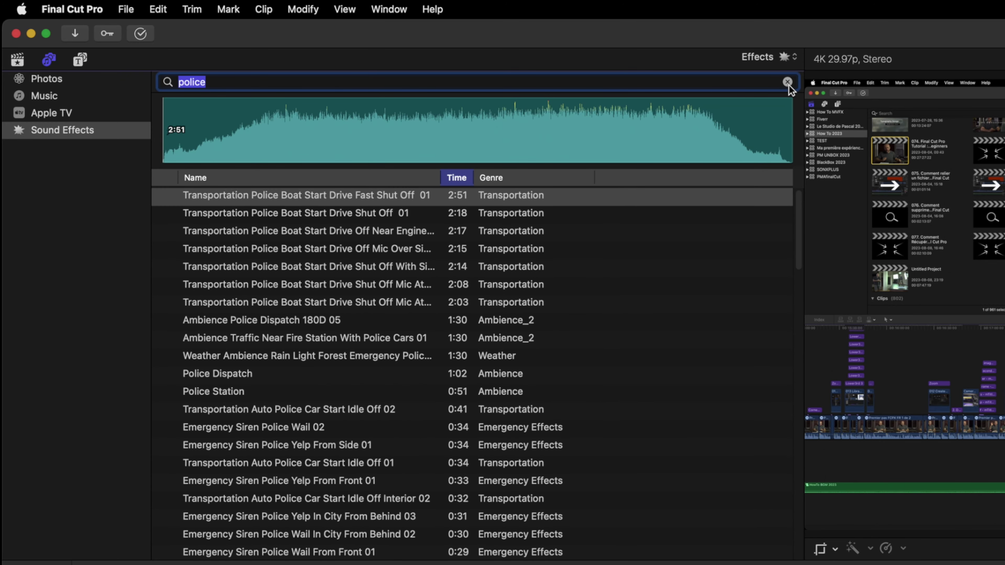
left_click(788, 82)
scroll(301, 222, "down", 3)
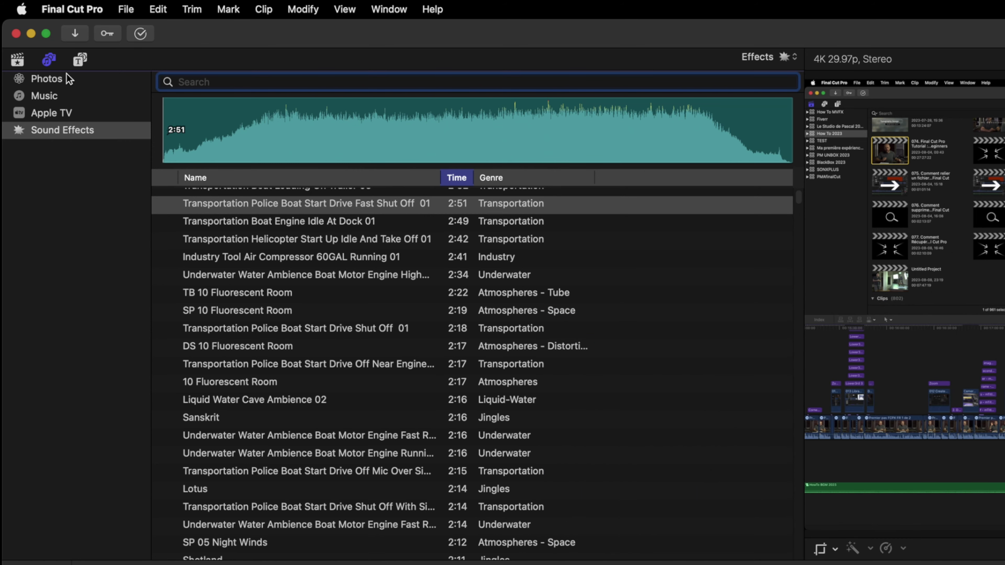
Show the installed titles and view the 3D Cinematic category followed by the 3D category
left_click(79, 59)
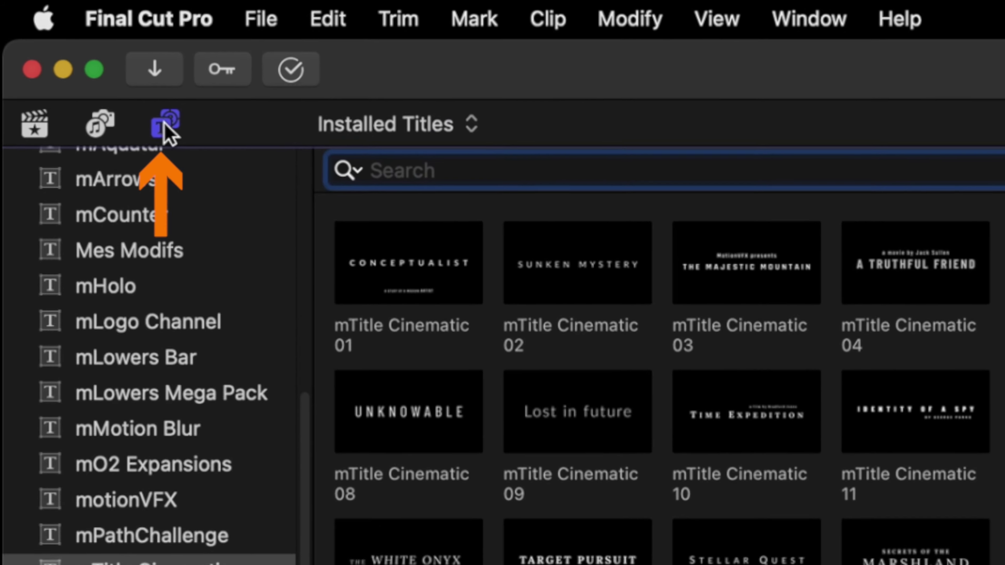
scroll(196, 200, "up", 10)
scroll(202, 258, "down", 1)
scroll(175, 254, "up", 1)
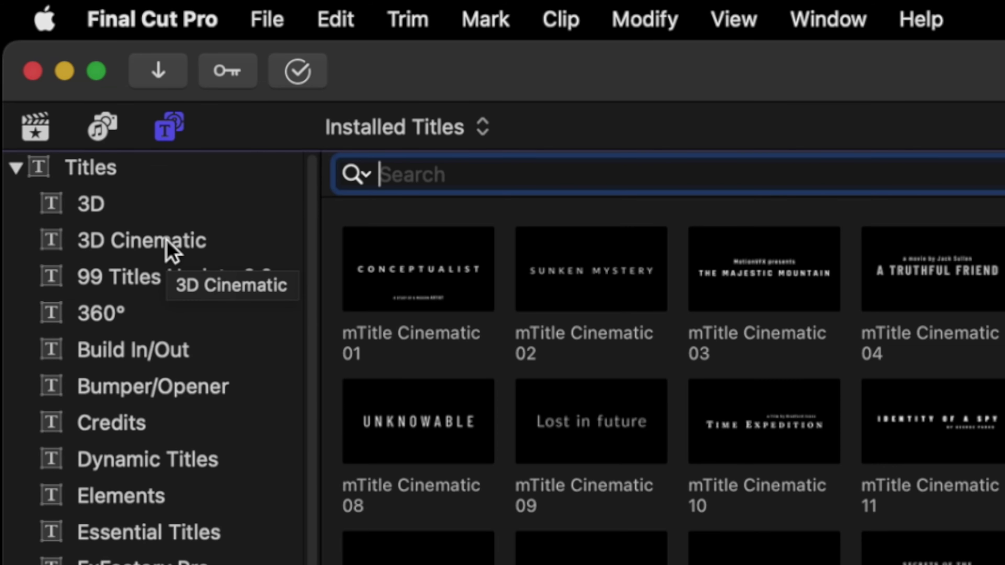
left_click(167, 242)
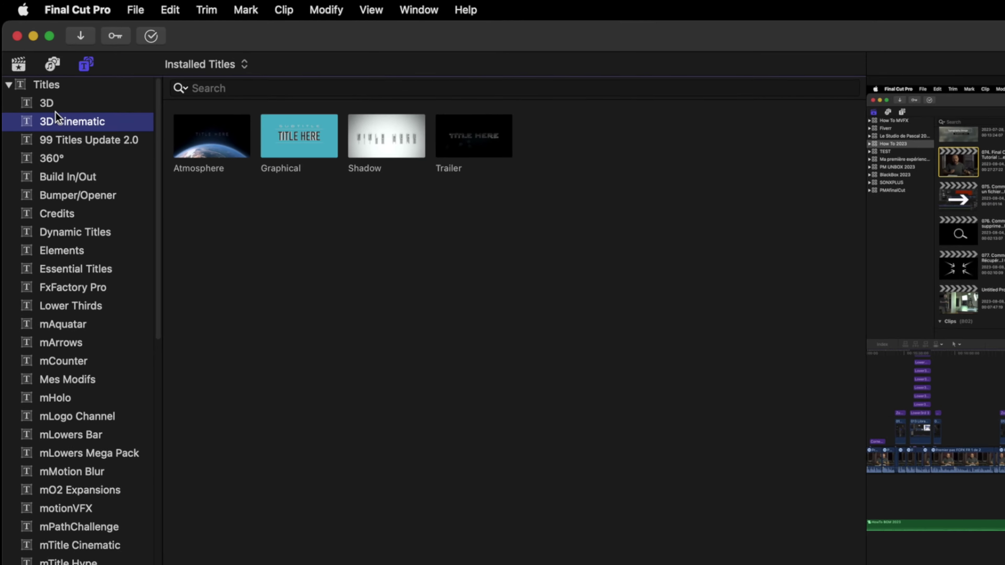
left_click(54, 107)
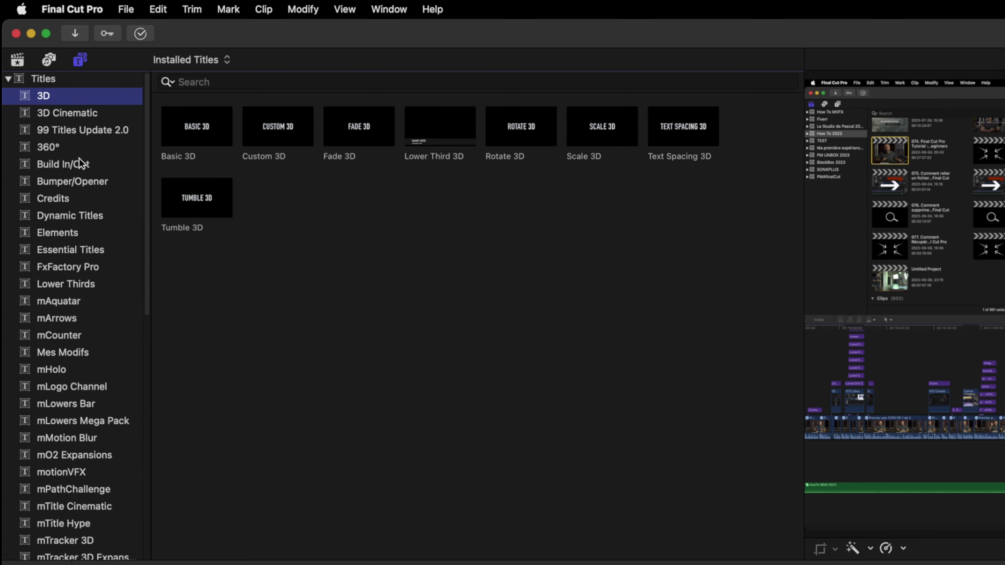
Add the Basic Title from the Bumper/Opener titles above the 015 Interface Final Cut FR clip at about 20:15 and select it
left_click(64, 165)
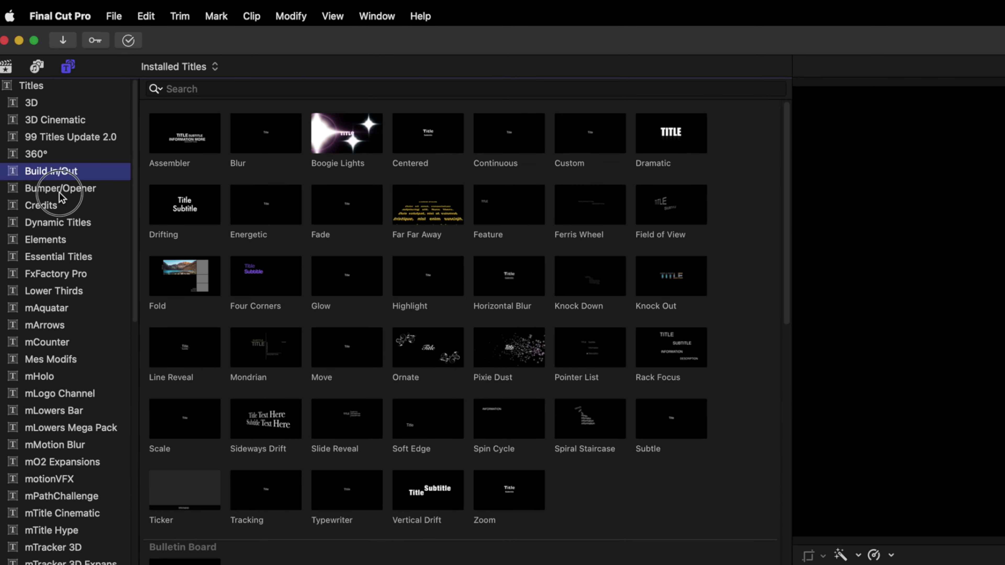
left_click(37, 97)
left_click(252, 134)
left_click_drag(251, 135, 608, 402)
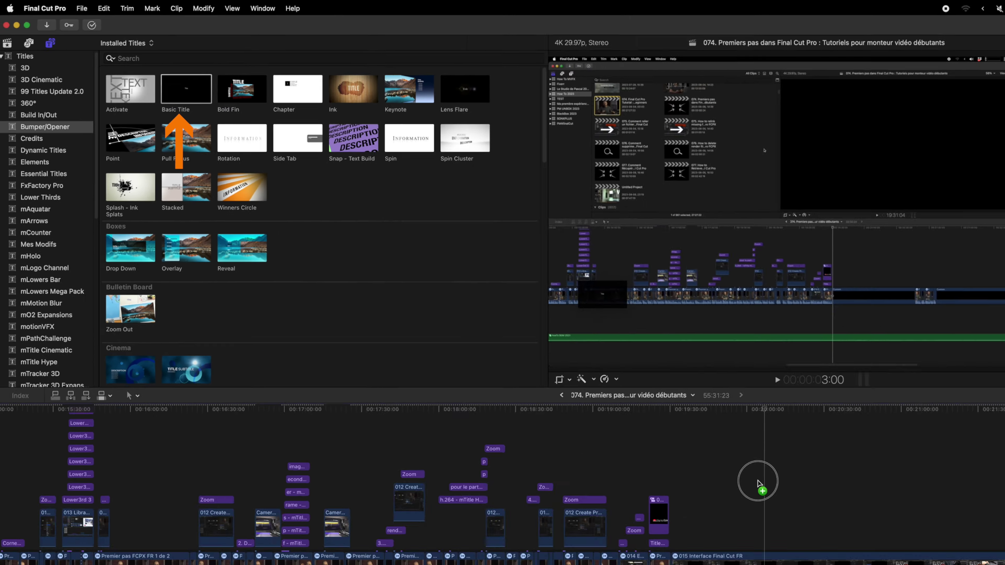
left_click(607, 400)
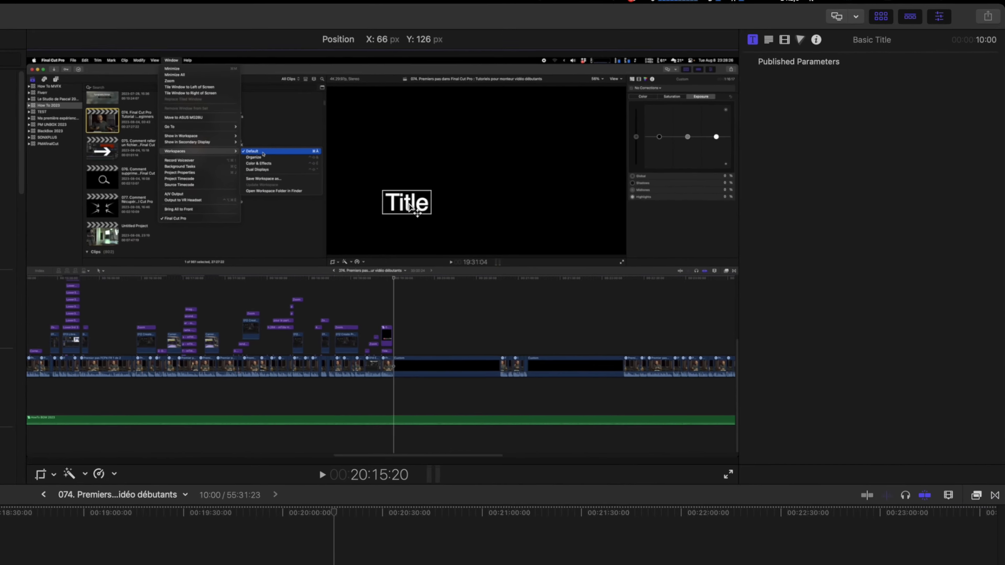
Replace the title's text with "wefgabusydfaliuahof^N" and change its font to ITC Franklin G... Demibold
double_click(635, 158)
double_click(757, 119)
type("wefgabusydfaliuahof^N")
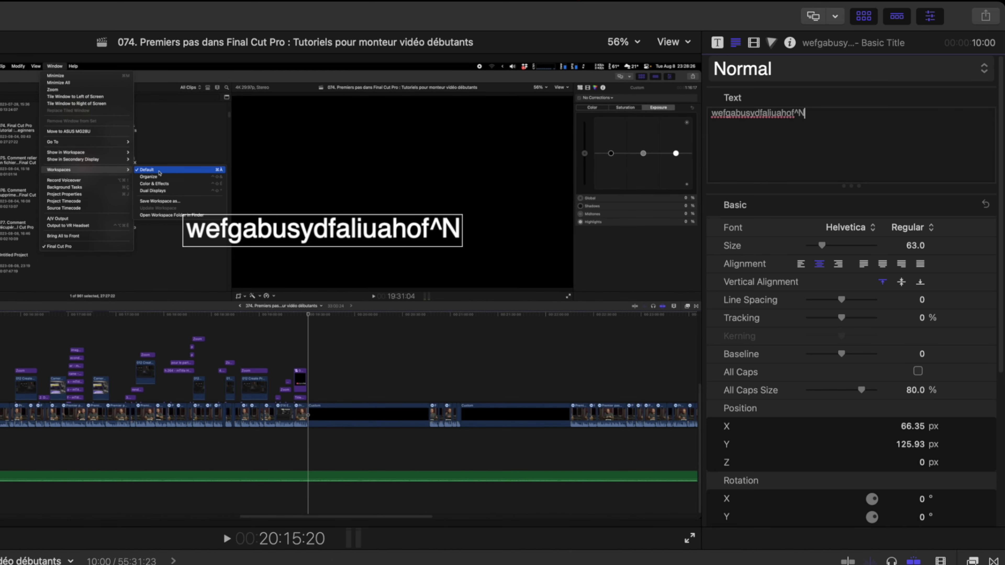
left_click(845, 228)
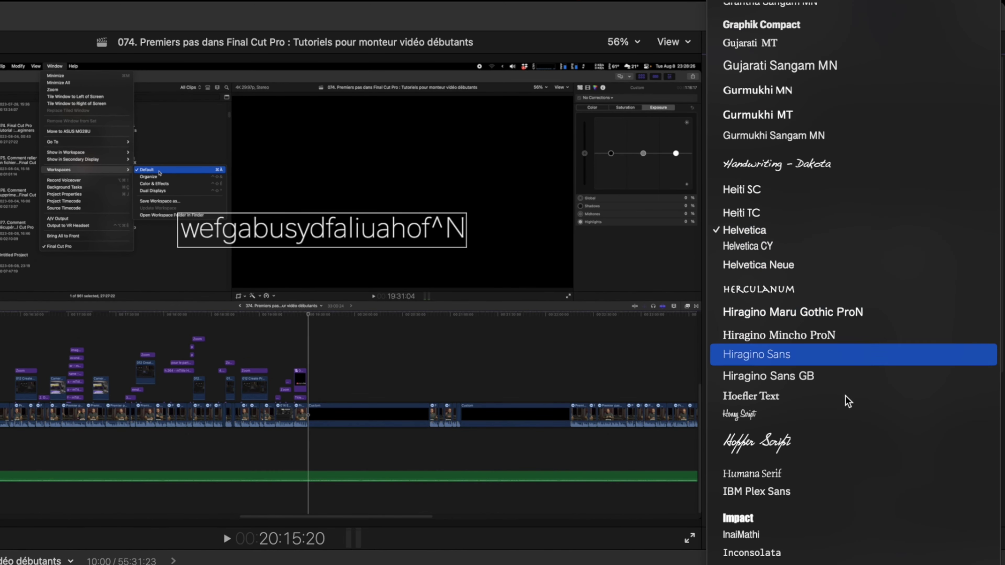
key("Return")
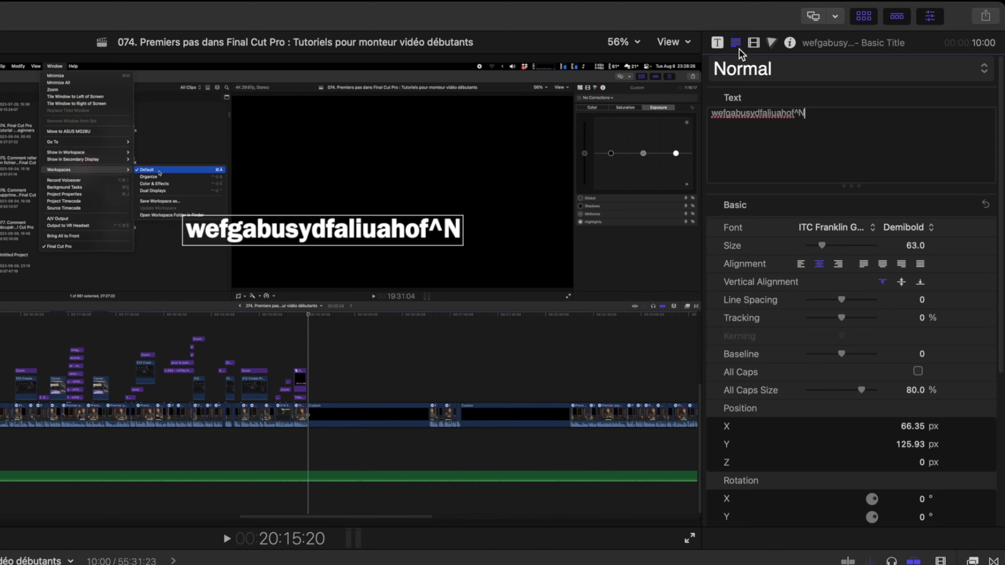
View the title's video settings and reposition its text in the viewer to about X 129 px, Y 88 px
left_click(717, 42)
left_click(753, 44)
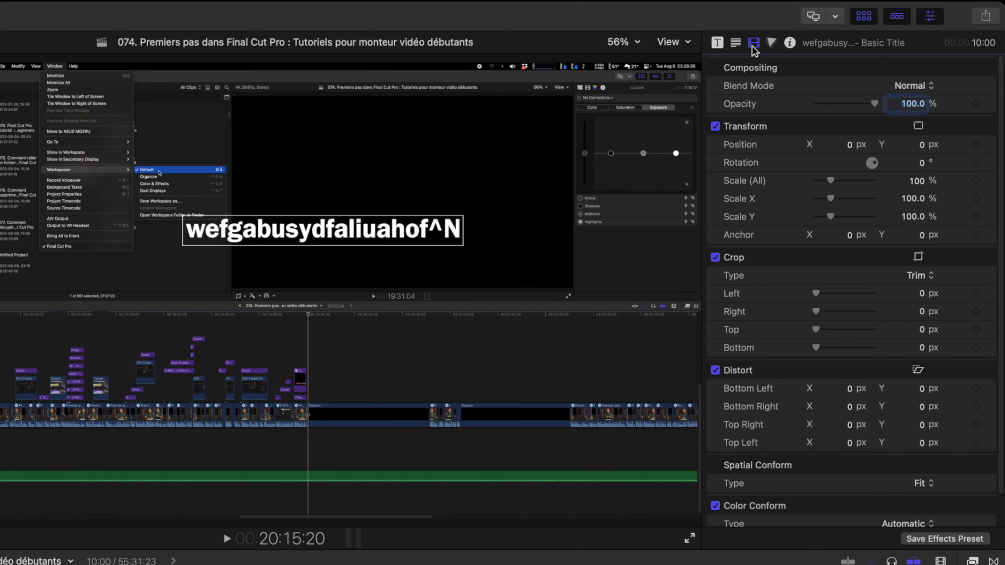
left_click_drag(317, 261, 273, 206)
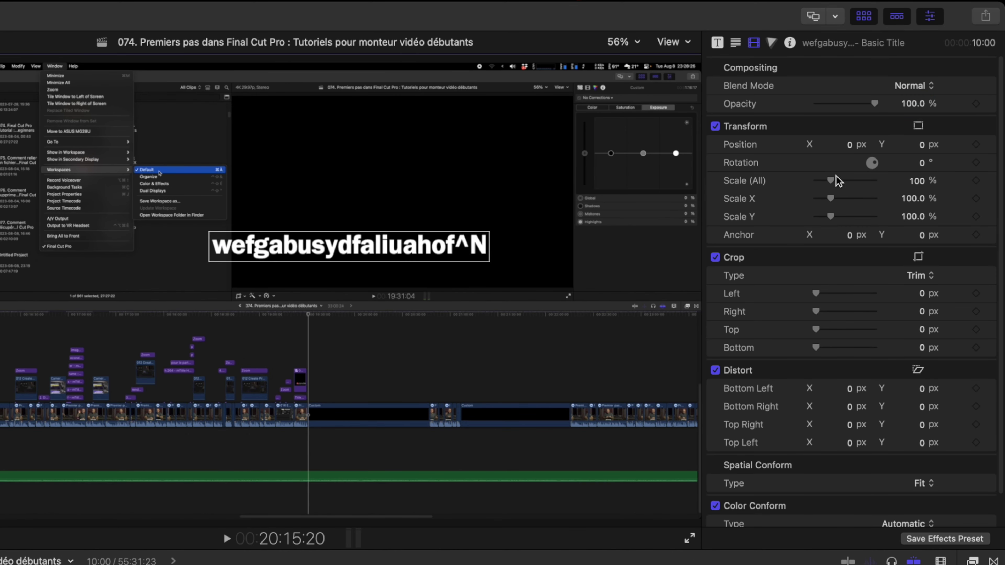
left_click(716, 47)
left_click(735, 44)
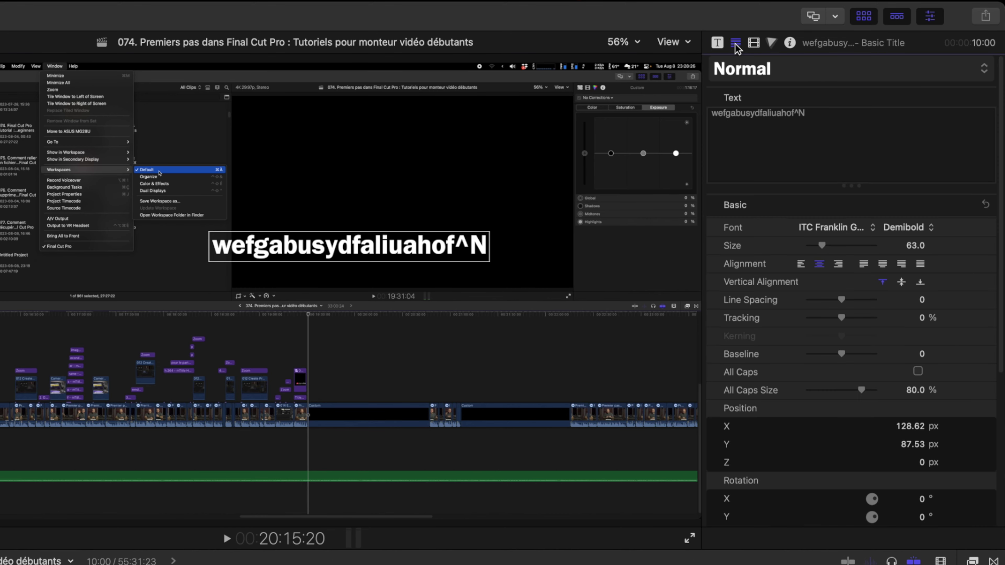
Enlarge the title text to nearly the full width of the frame and turn on its Drop Shadow
mouse_move(915, 245)
left_mouse_down()
mouse_move(926, 246)
mouse_move(917, 250)
left_mouse_up()
scroll(803, 305, "down", 5)
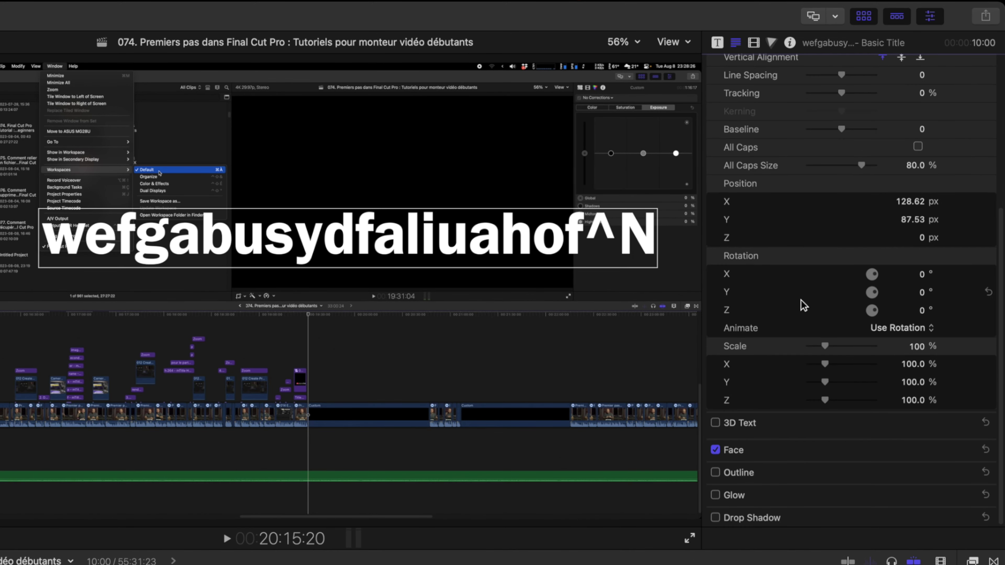
left_click(715, 517)
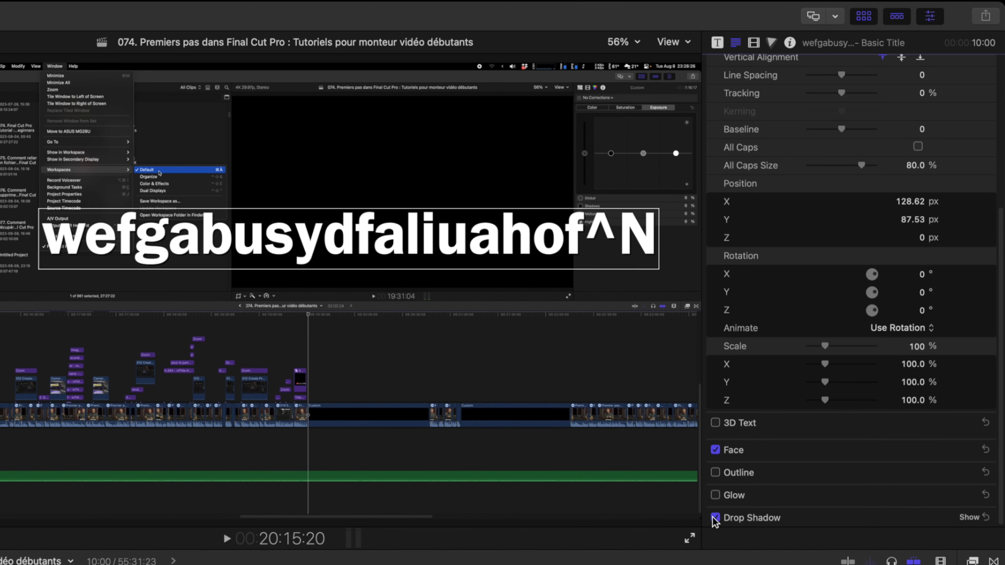
Delete the Basic Title from the timeline
key("space")
key("space")
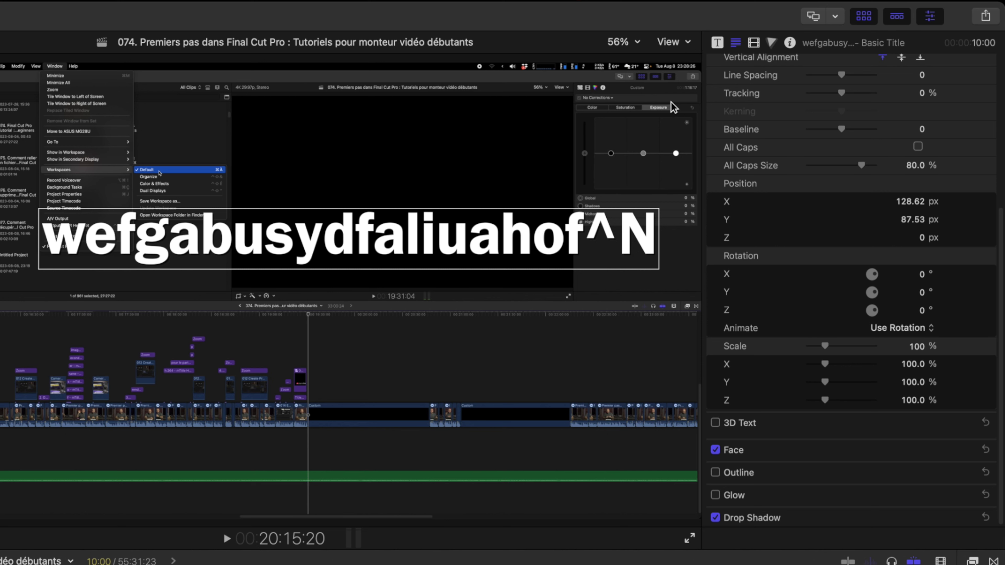
key("space")
key("space")
key("Delete")
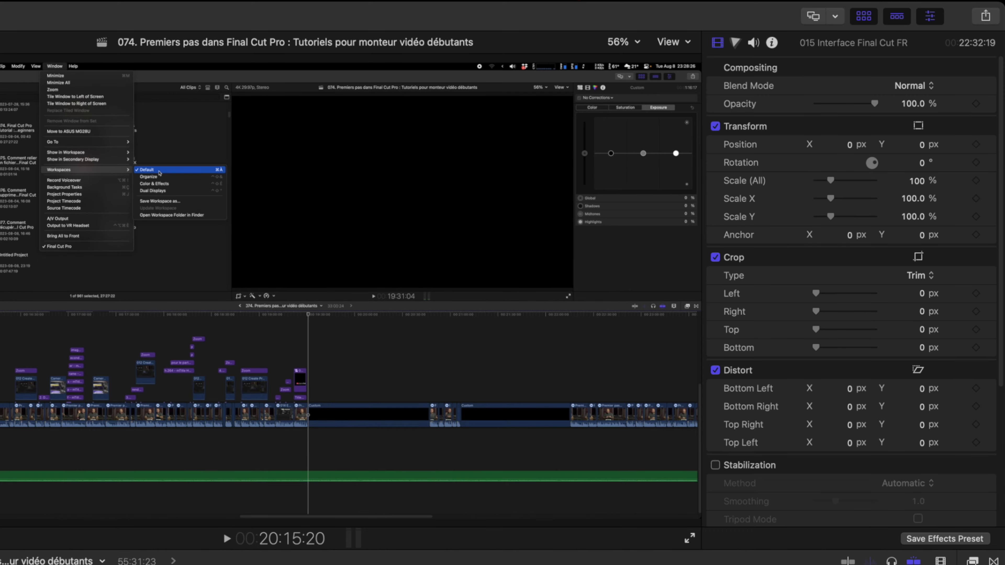
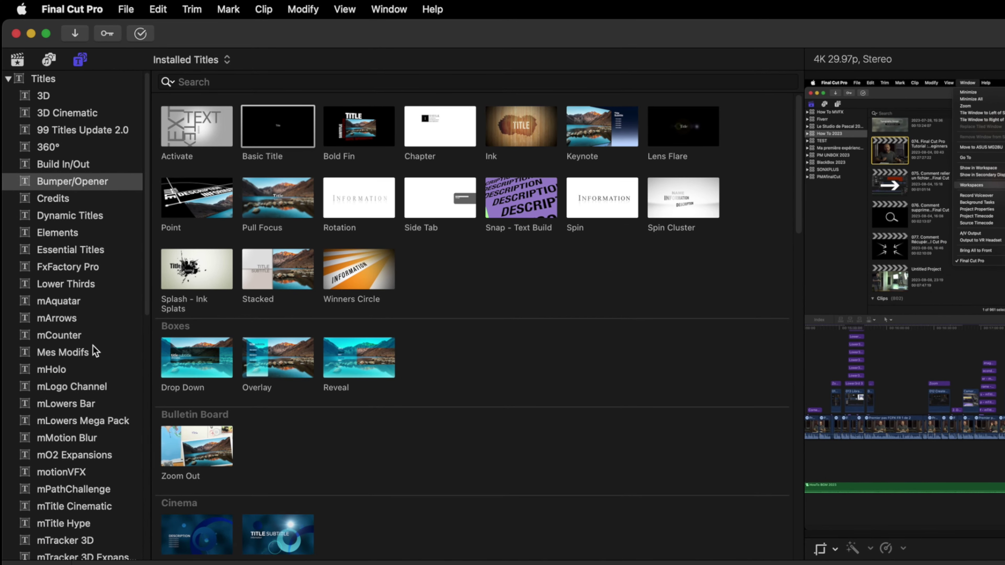
Insert the Custom solid generator before the 015 Interface Final Cut FR clip and extend it to 25:16
scroll(93, 345, "down", 12)
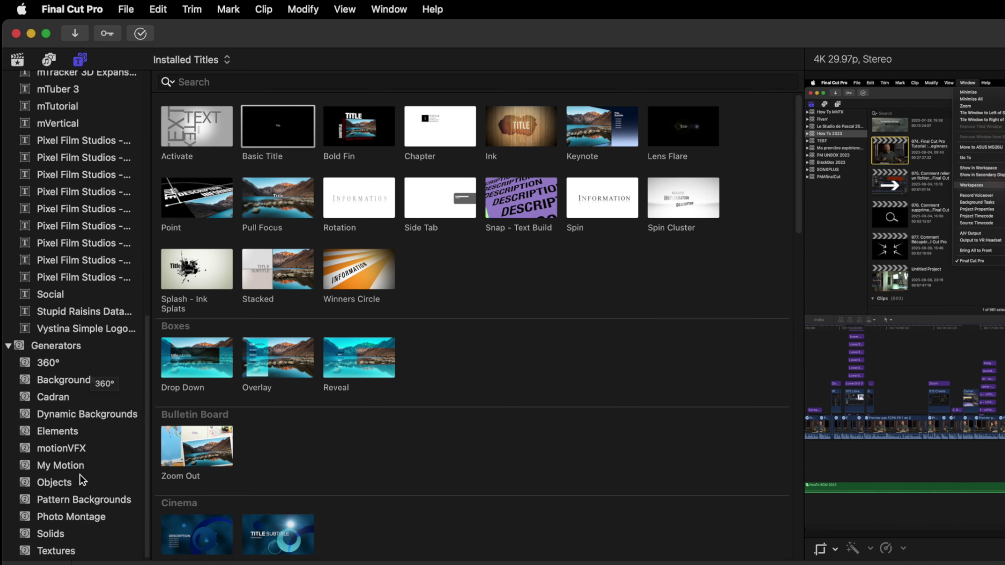
left_click(72, 534)
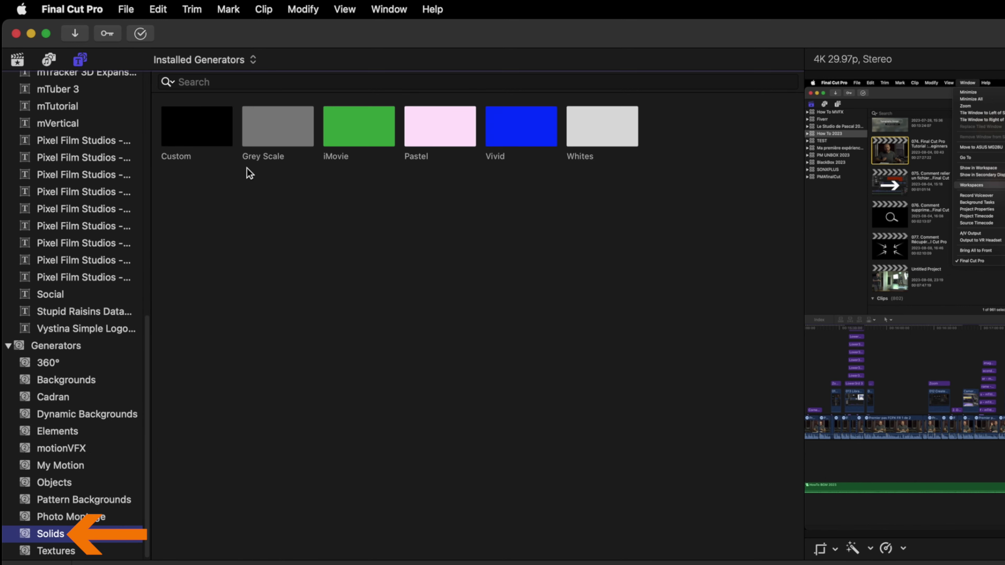
left_click_drag(195, 136, 568, 433)
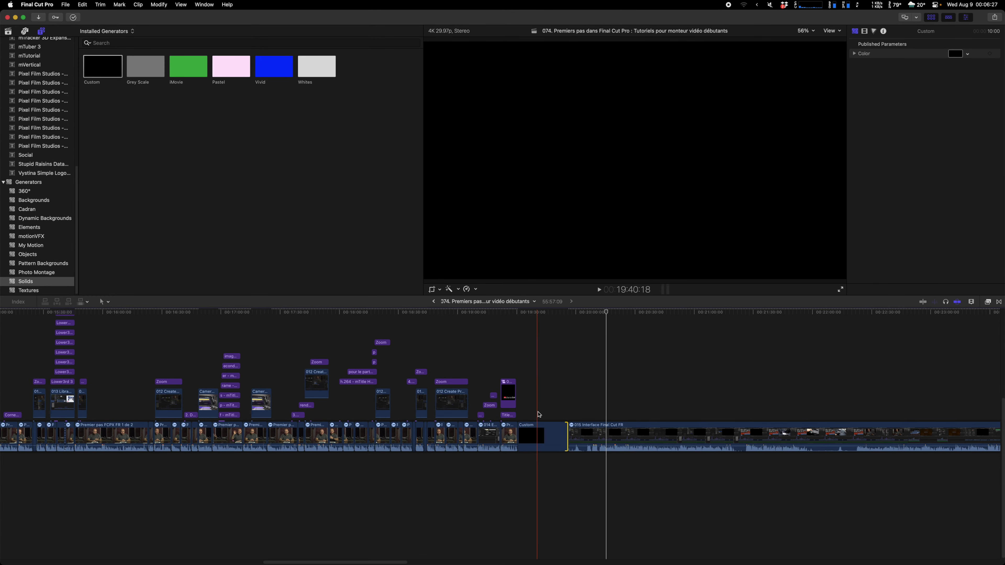
left_click(538, 415)
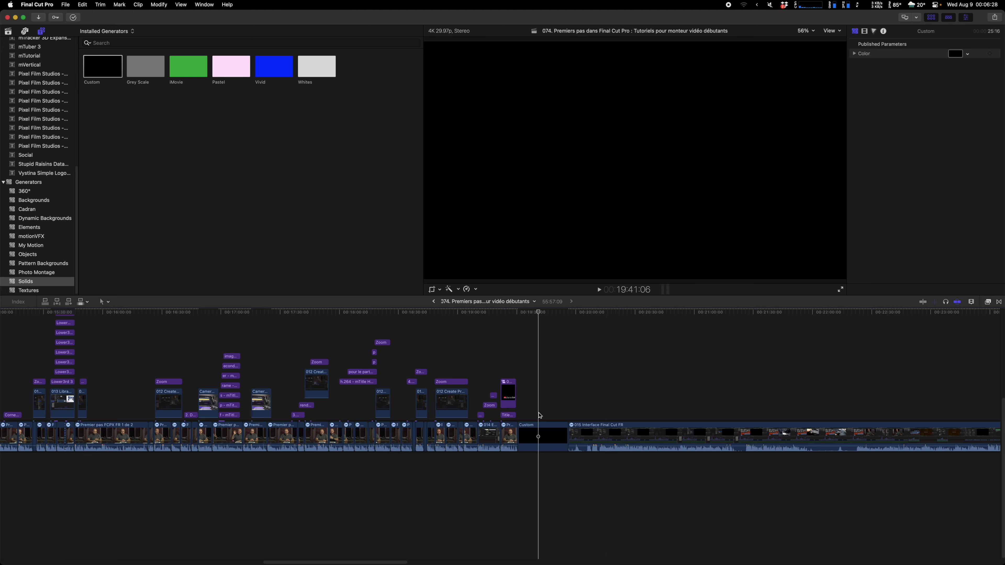
Place the Basic Title from the Bumper/Opener titles above the black Custom solid, and delete that title again
scroll(67, 119, "up", 10)
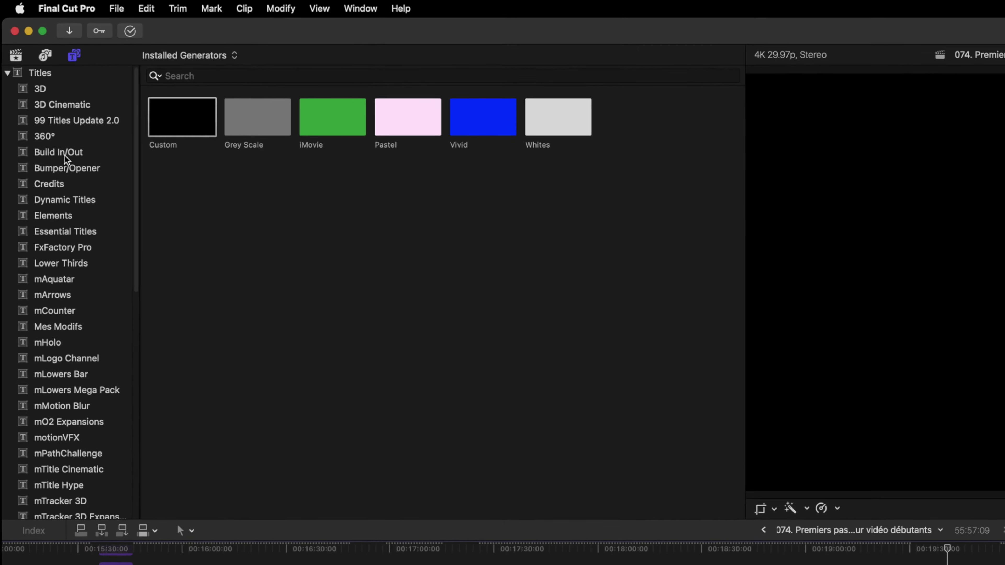
left_click(35, 88)
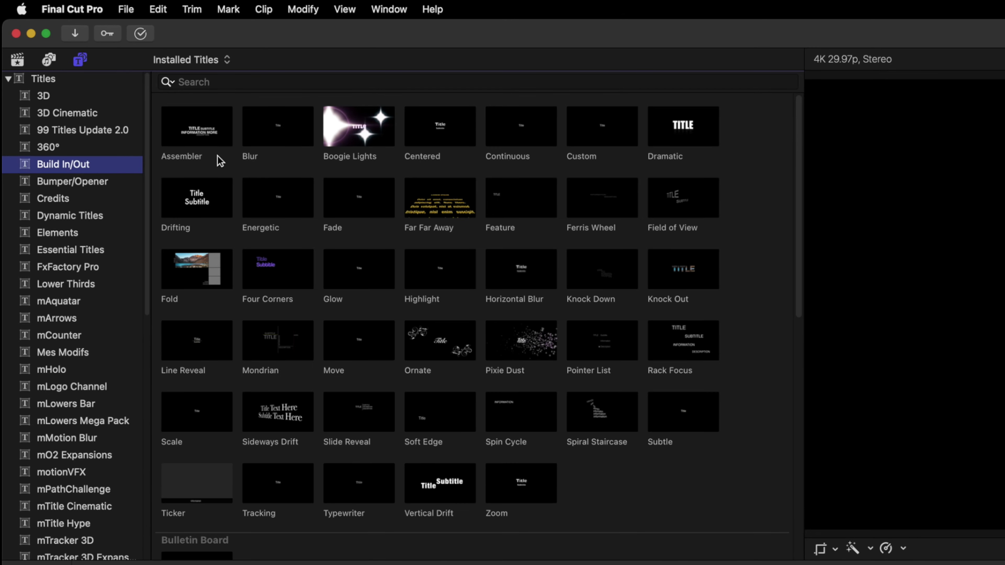
left_click(73, 181)
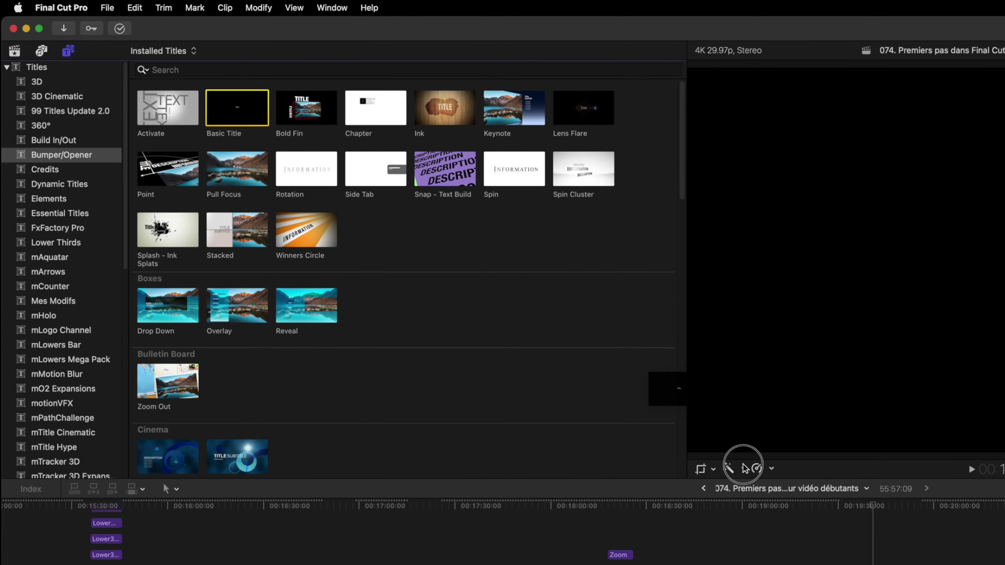
left_click_drag(271, 128, 545, 410)
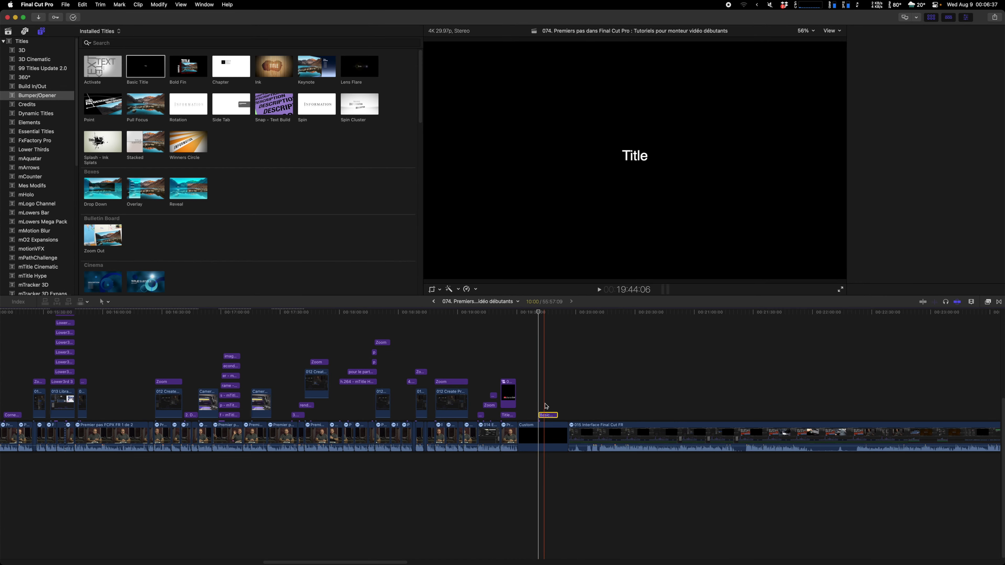
left_click(545, 406)
key("cmd+4")
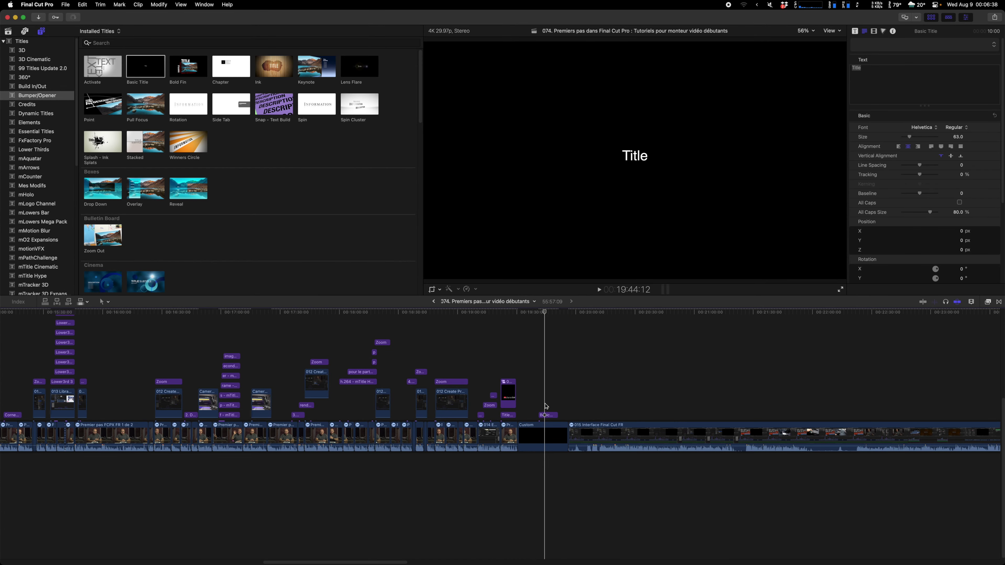
key("Delete")
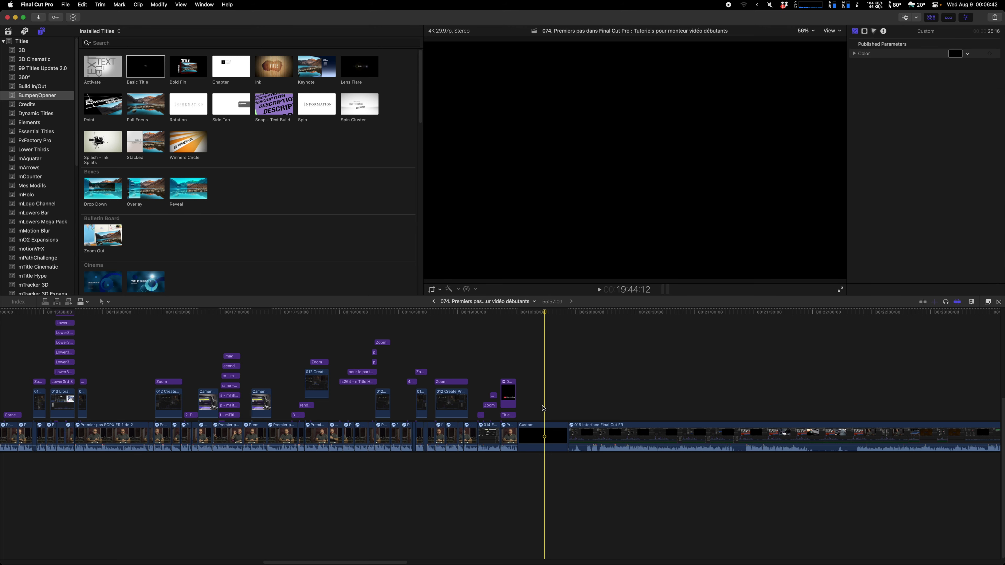
Change the Custom solid's color to bright green, and delete the solid from the timeline
scroll(543, 408, "right", 10)
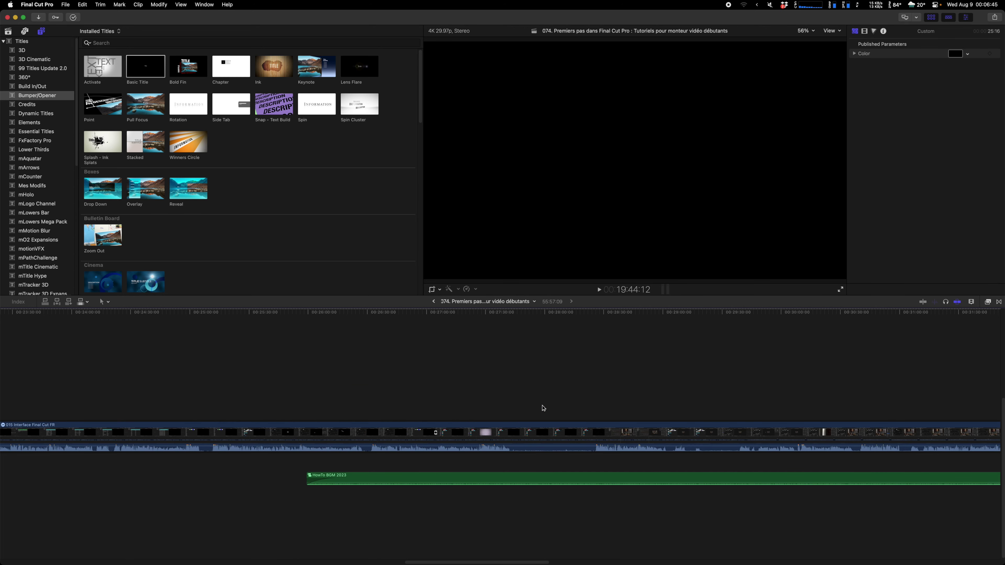
scroll(542, 408, "down", 5)
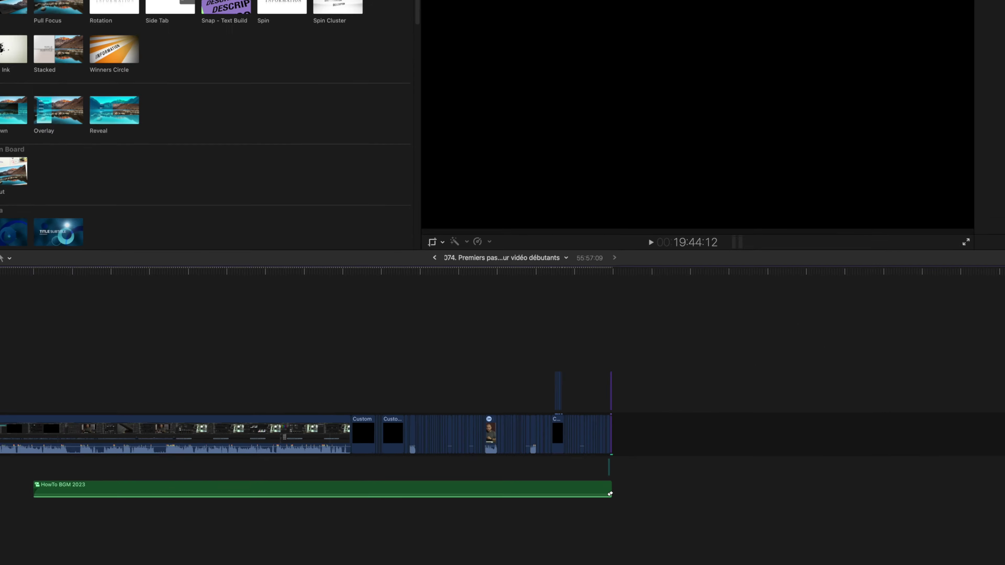
scroll(33, 413, "left", 10)
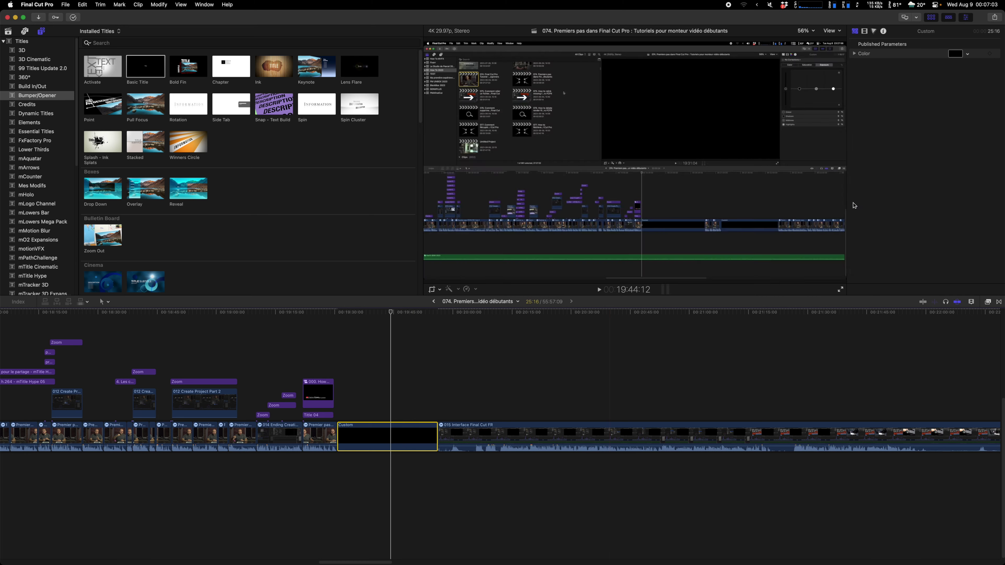
left_click(955, 54)
left_click_drag(872, 224, 808, 232)
left_click_drag(865, 176, 868, 134)
left_click(823, 113)
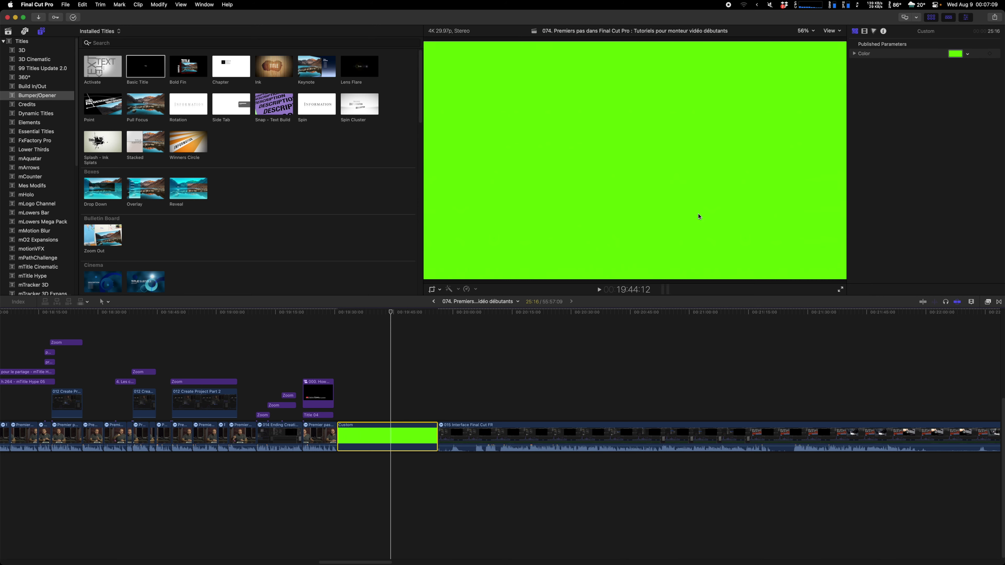
key("BackSpace")
View the Solids and Backgrounds generator categories, and return to the library clips
scroll(22, 285, "down", 10)
left_click(24, 281)
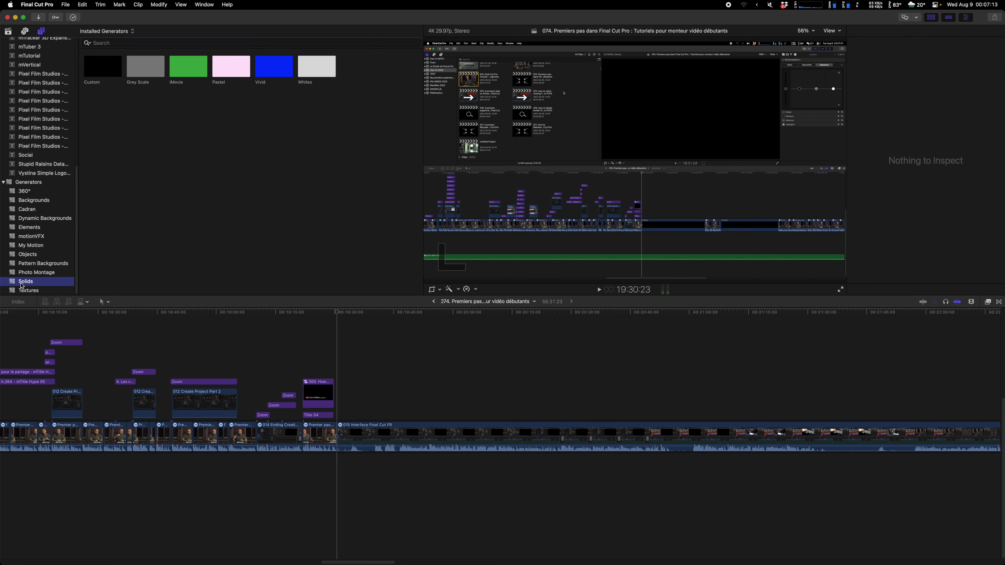
left_click(26, 200)
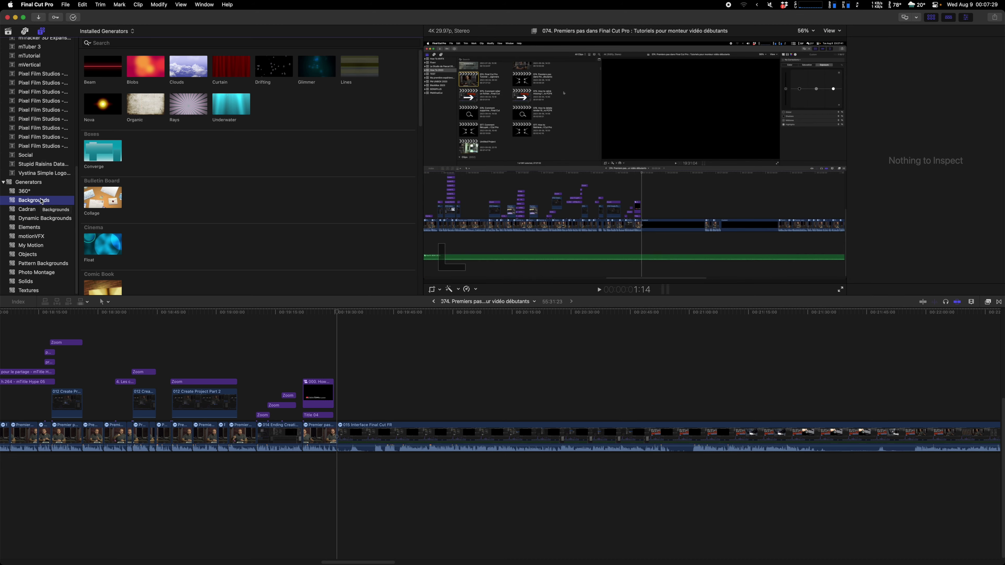
scroll(41, 201, "up", 5)
scroll(41, 201, "up", 5)
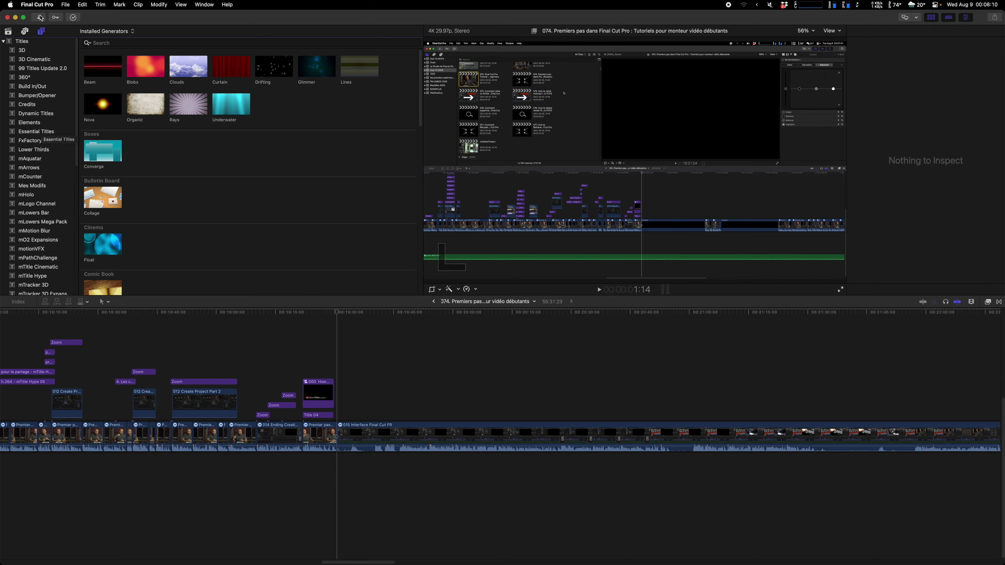
left_click(11, 34)
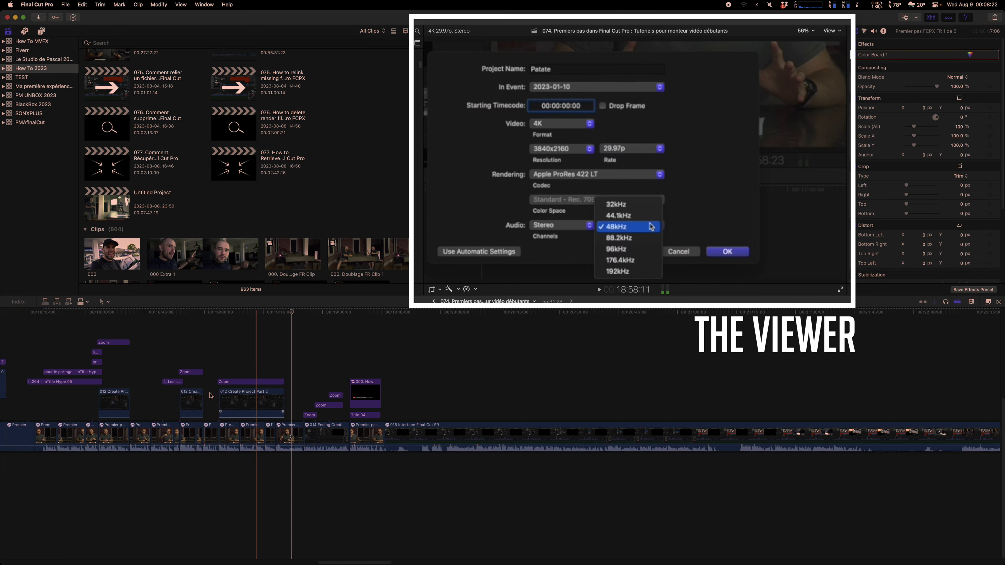
Move the playhead to earlier footage in the timeline and show the viewer's display options
scroll(211, 395, "left", 10)
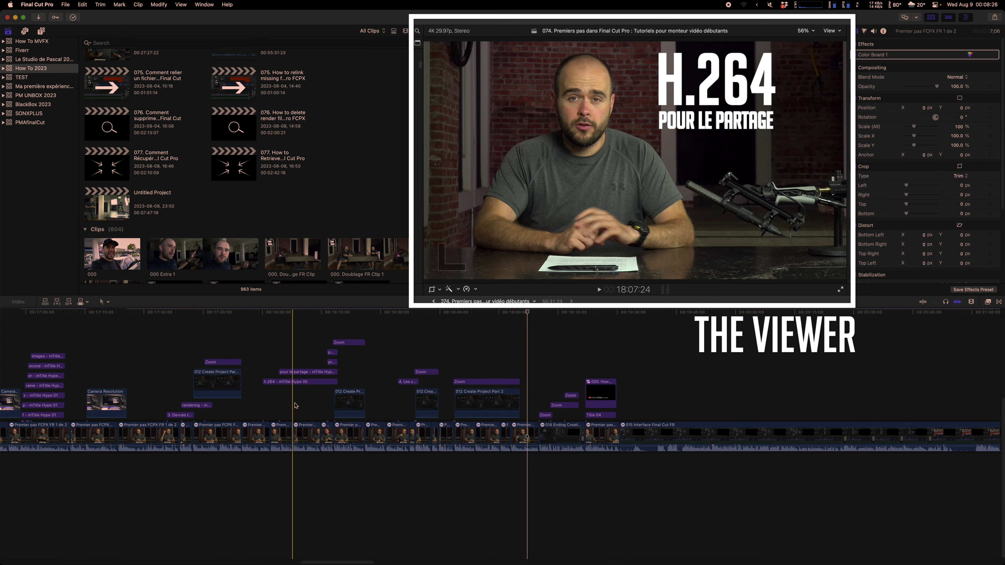
left_click(386, 370)
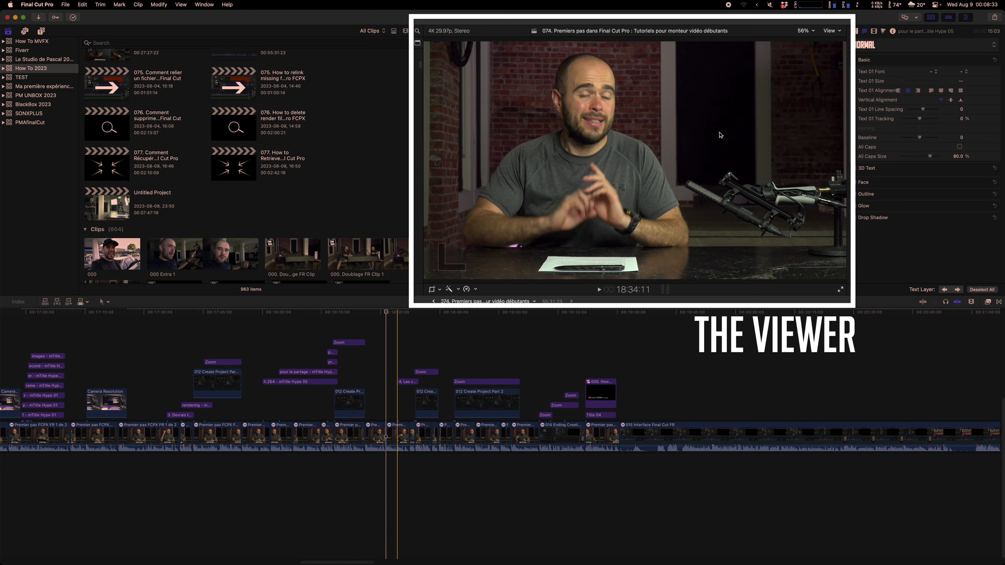
left_click(831, 31)
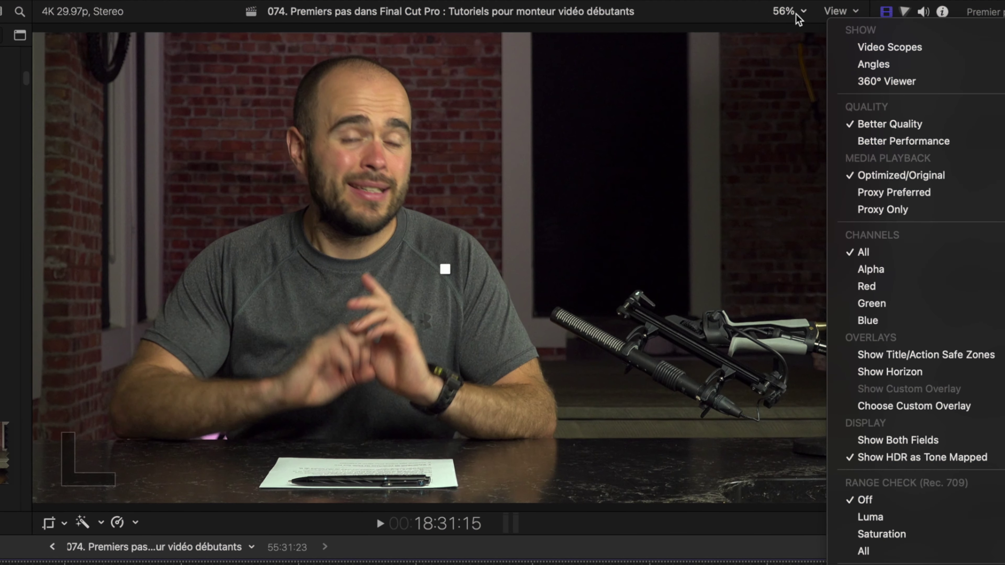
Fit the footage to the viewer and play a short stretch of it
left_click(797, 20)
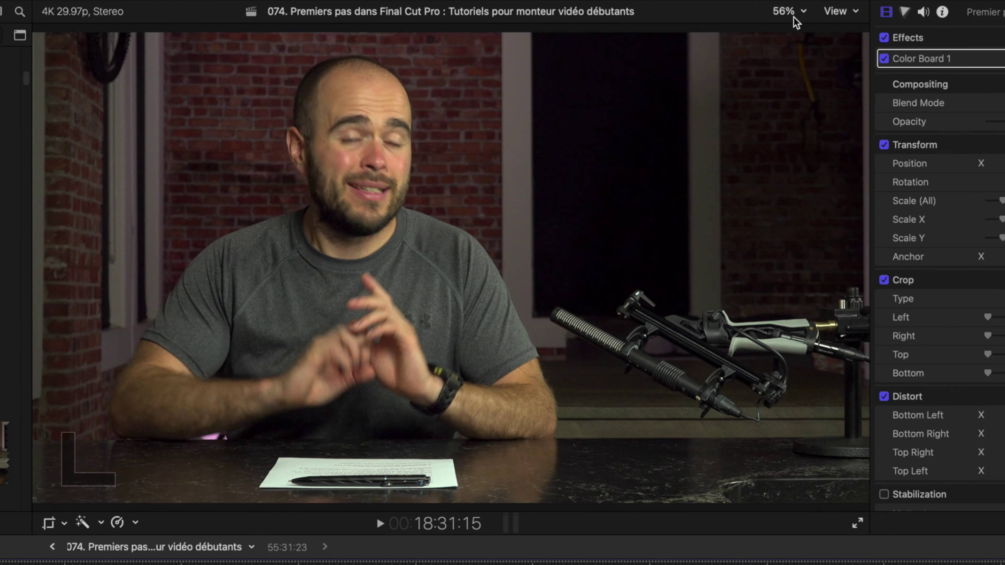
left_click(786, 16)
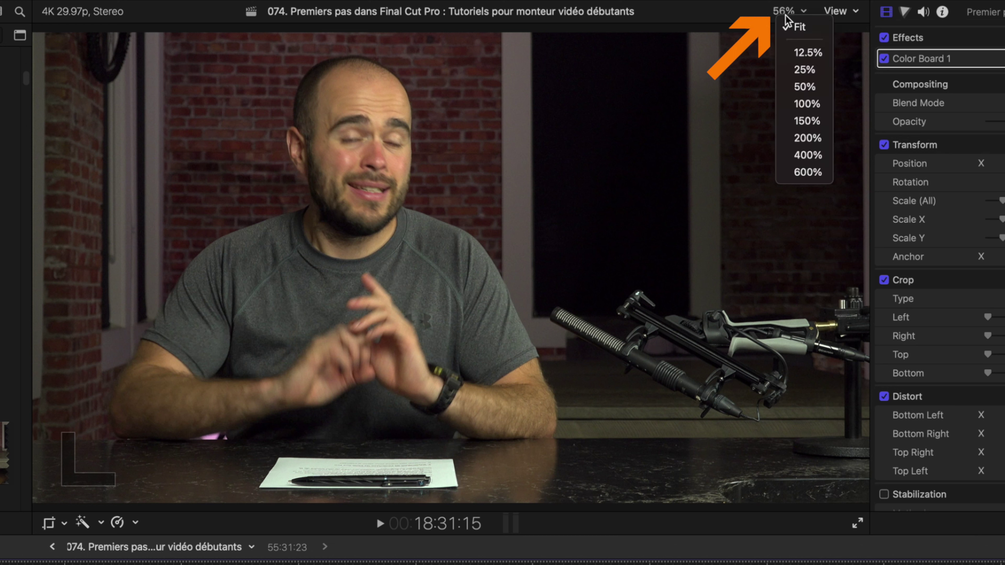
left_click(811, 29)
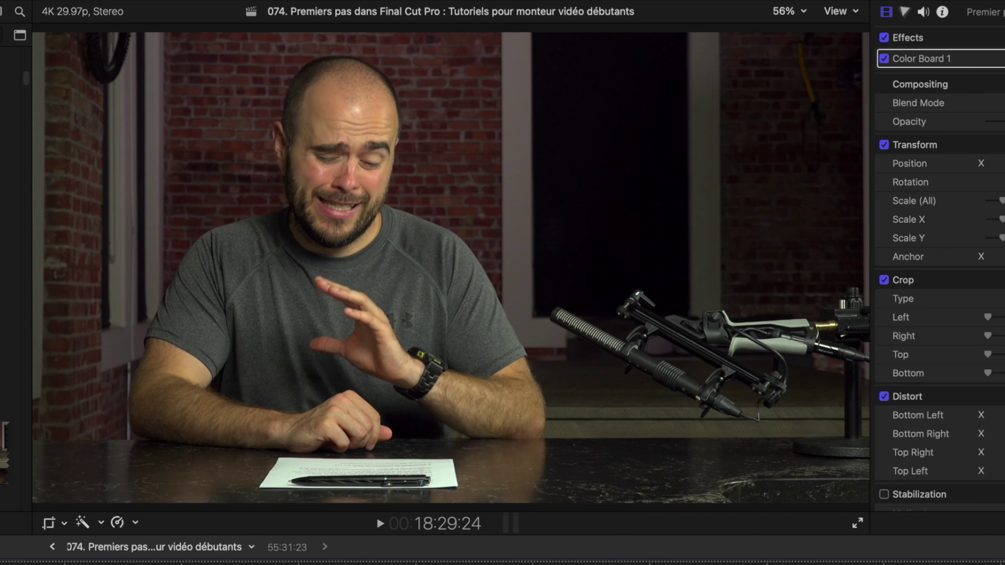
left_click(378, 522)
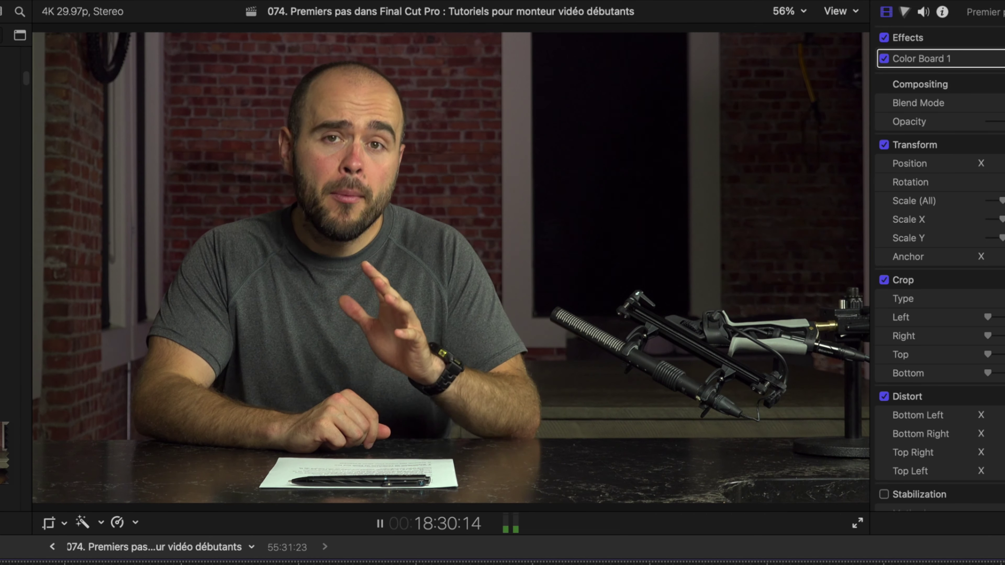
left_click(377, 522)
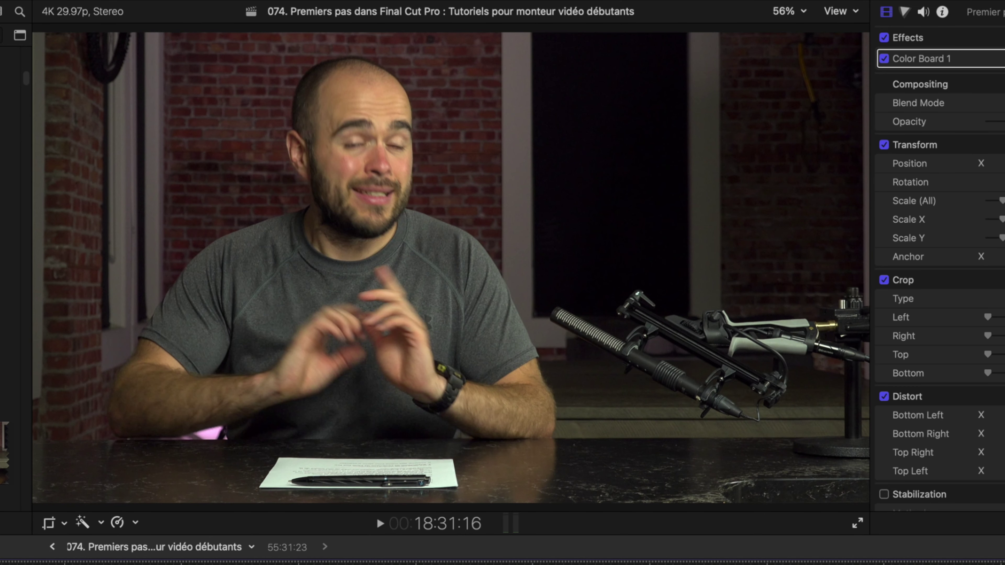
Reduce the viewer zoom to 12.5% and place the mTitle Cinematic 08 title above the footage at the playhead with its settings shown
left_click(788, 11)
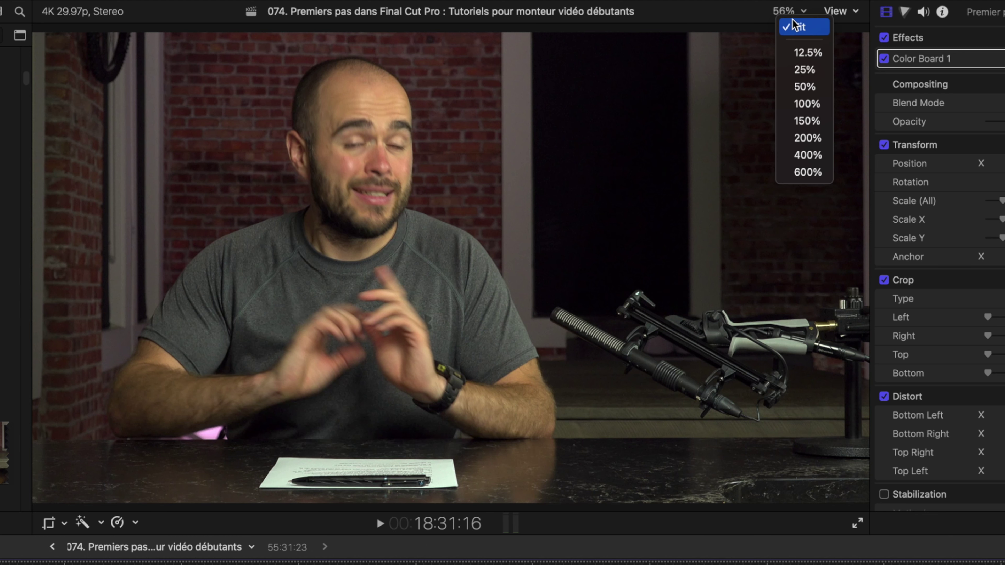
left_click(807, 52)
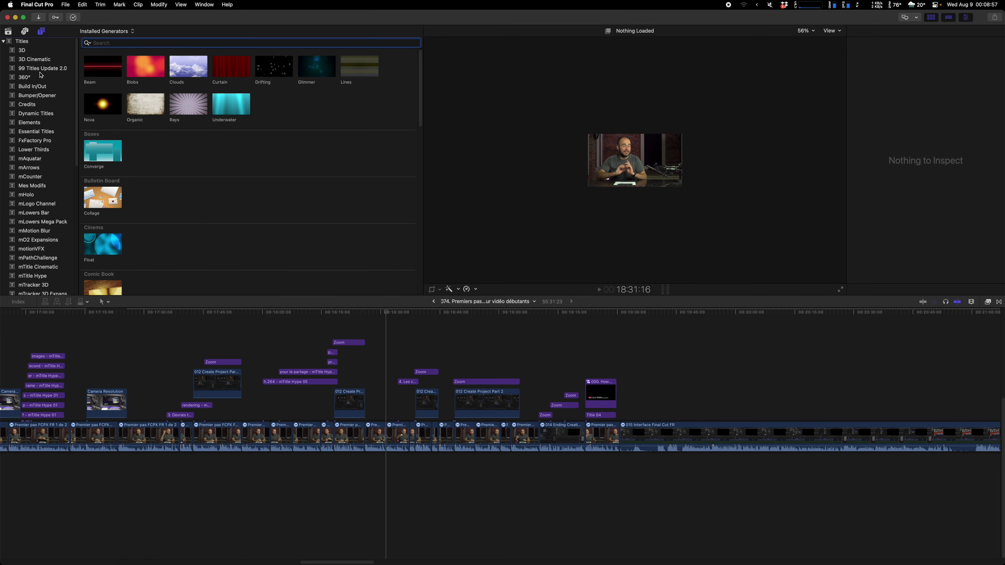
left_click_drag(103, 103, 387, 414)
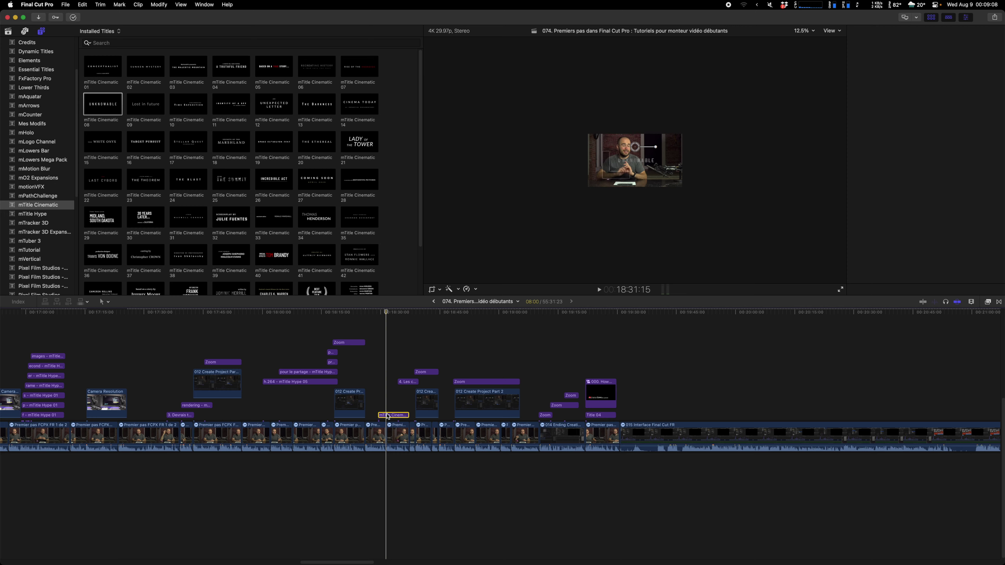
key("super+4")
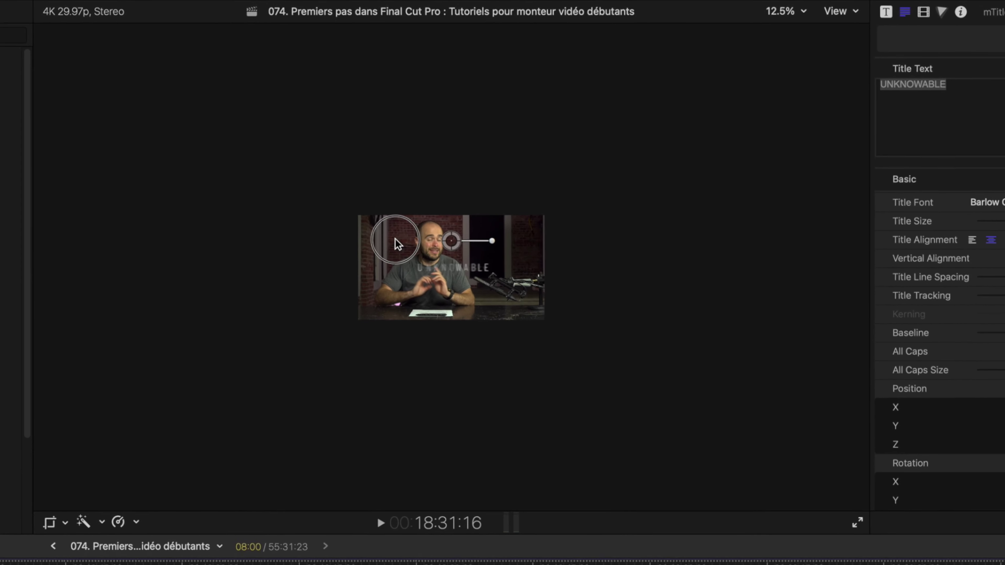
Move the UNKNOWABLE title outside the video frame and back into it, and delete the title from the timeline
left_click_drag(345, 239, 261, 219)
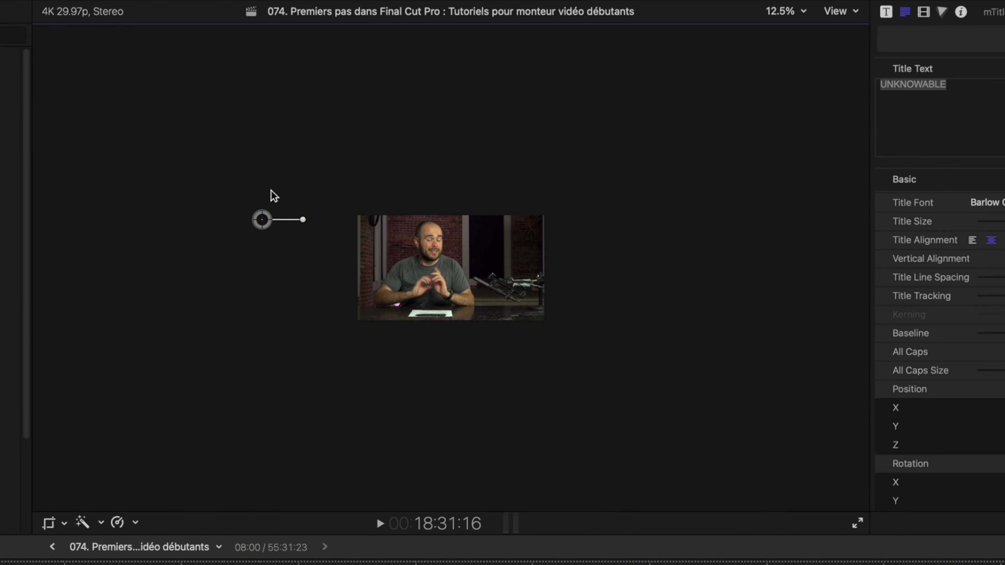
left_click_drag(295, 226, 456, 269)
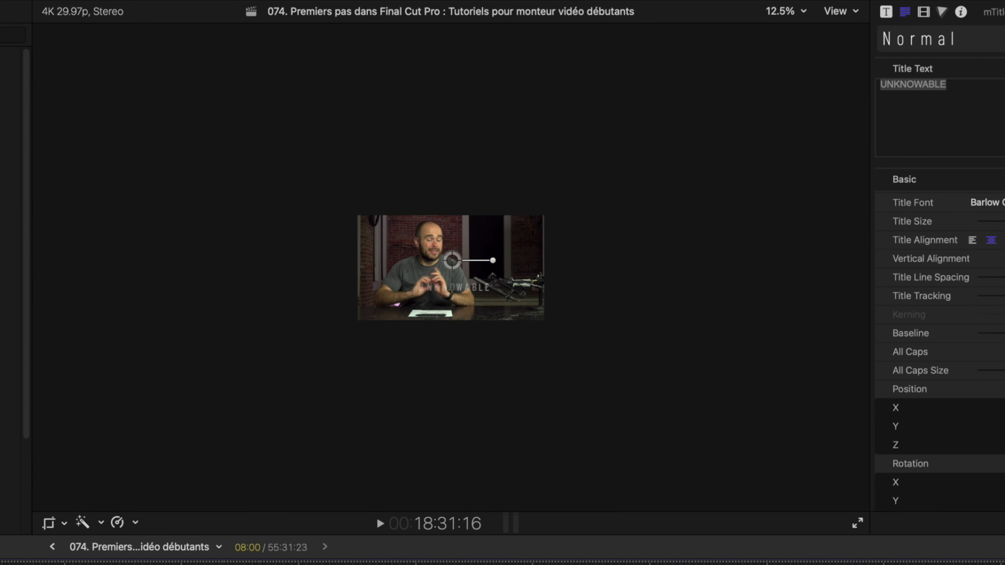
key("Delete")
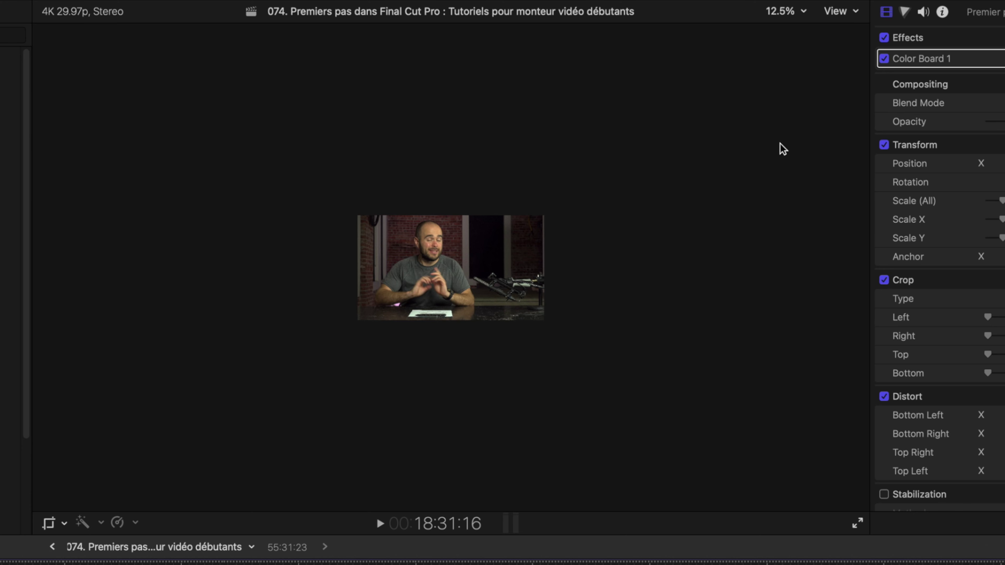
Examine different areas of the footage at 600% viewer zoom, and return the image to Fit
left_click(790, 7)
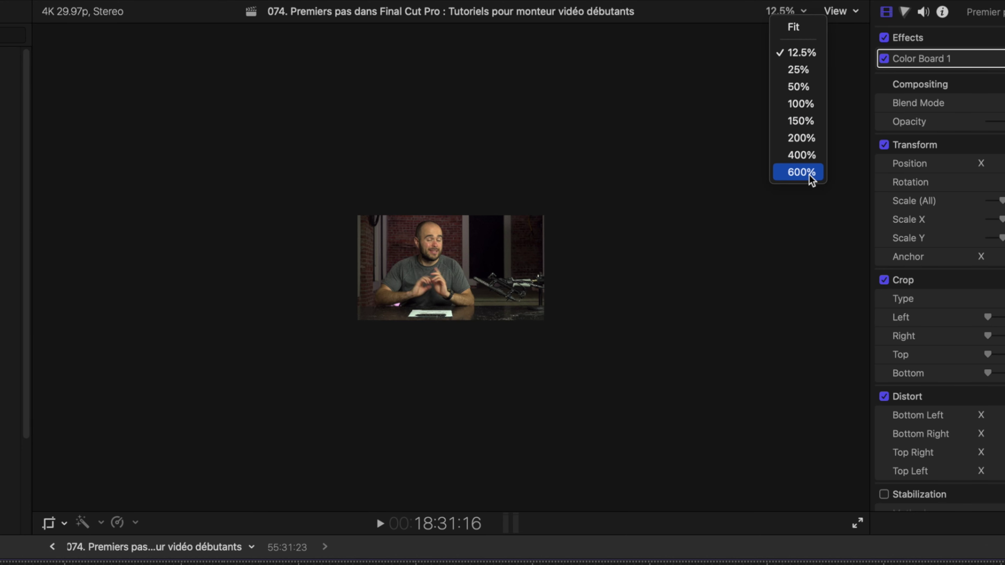
left_click(801, 172)
mouse_move(824, 273)
left_mouse_down()
mouse_move(836, 263)
mouse_move(826, 262)
mouse_move(833, 274)
mouse_move(823, 285)
mouse_move(834, 269)
mouse_move(835, 282)
left_mouse_up()
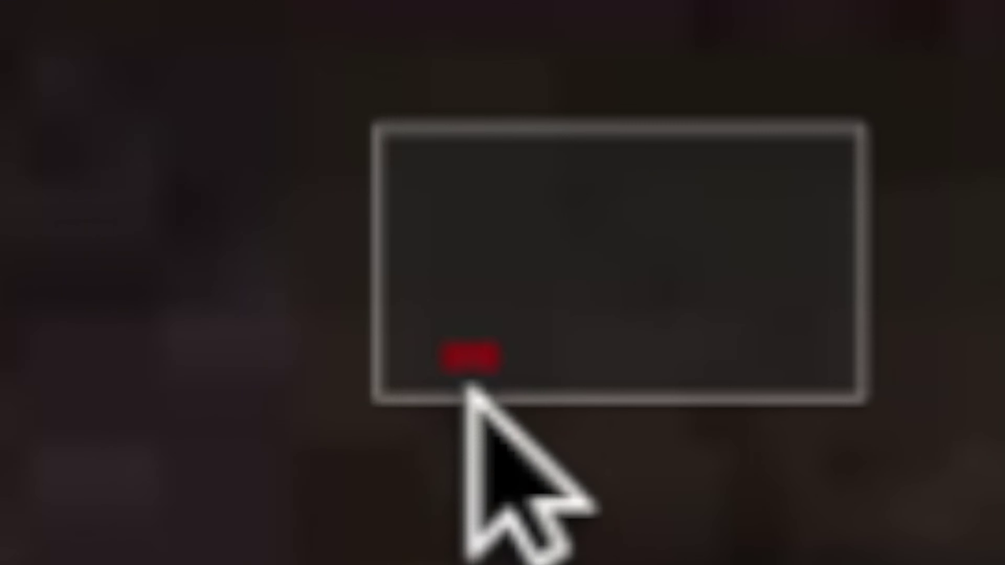
left_click_drag(346, 368, 549, 359)
mouse_move(318, 359)
left_mouse_down()
mouse_move(412, 412)
mouse_move(302, 364)
mouse_move(483, 419)
mouse_move(549, 453)
mouse_move(424, 386)
mouse_move(572, 505)
mouse_move(633, 539)
mouse_move(437, 409)
mouse_move(403, 348)
mouse_move(400, 376)
left_mouse_up()
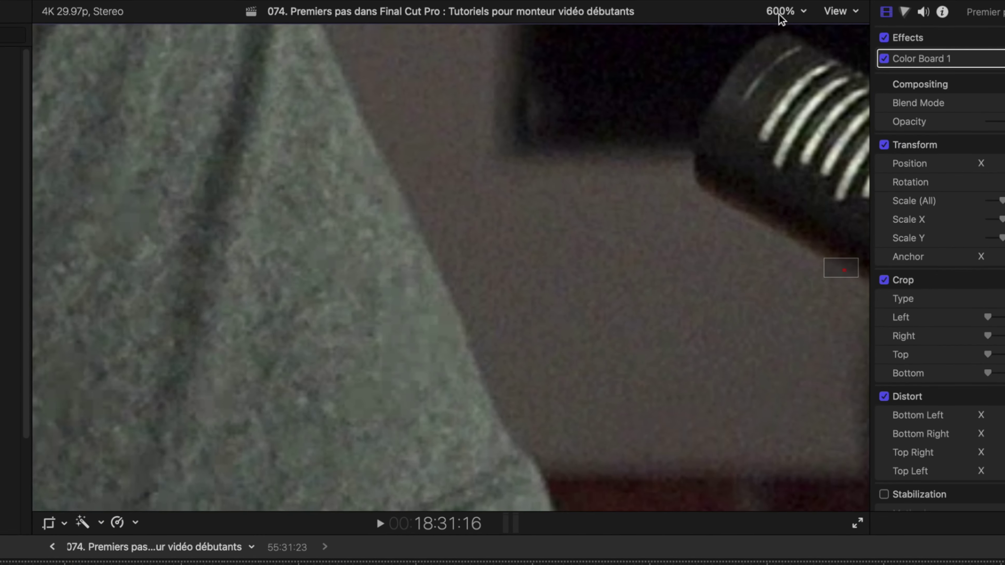
left_click(783, 12)
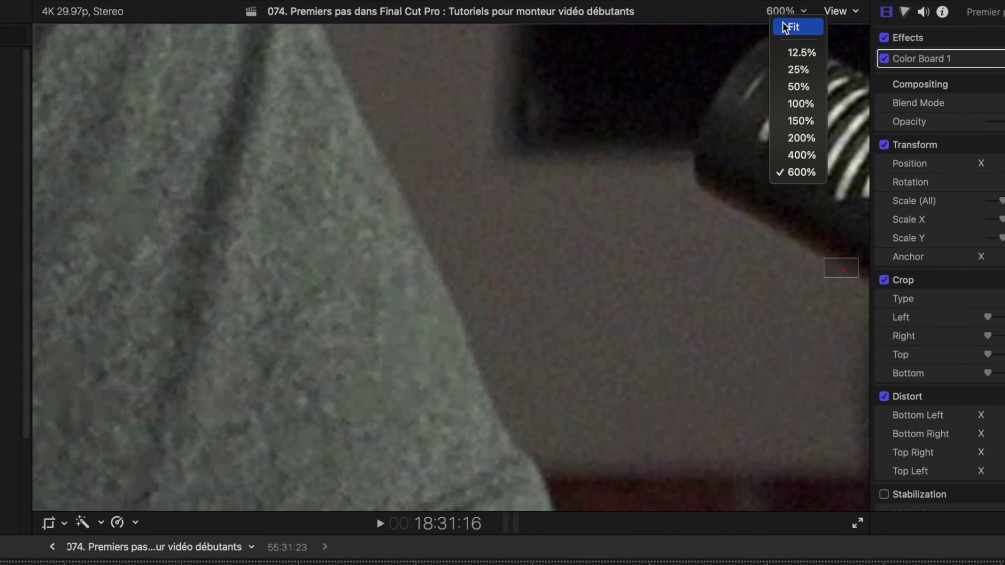
left_click(790, 27)
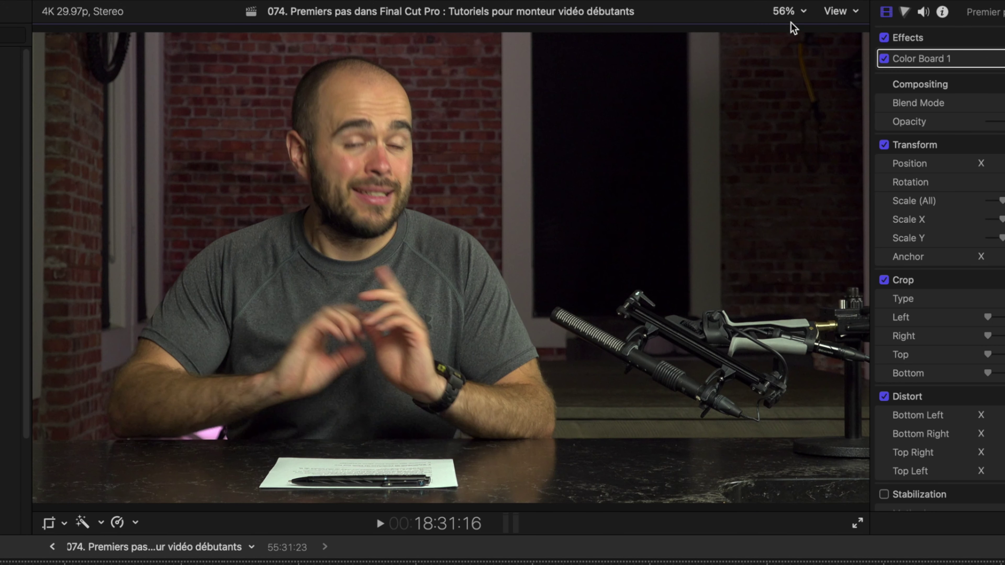
Show the title/action safe zones, and place the mTitle Cinematic 08 title in the lower-left corner of the video frame
left_click(836, 12)
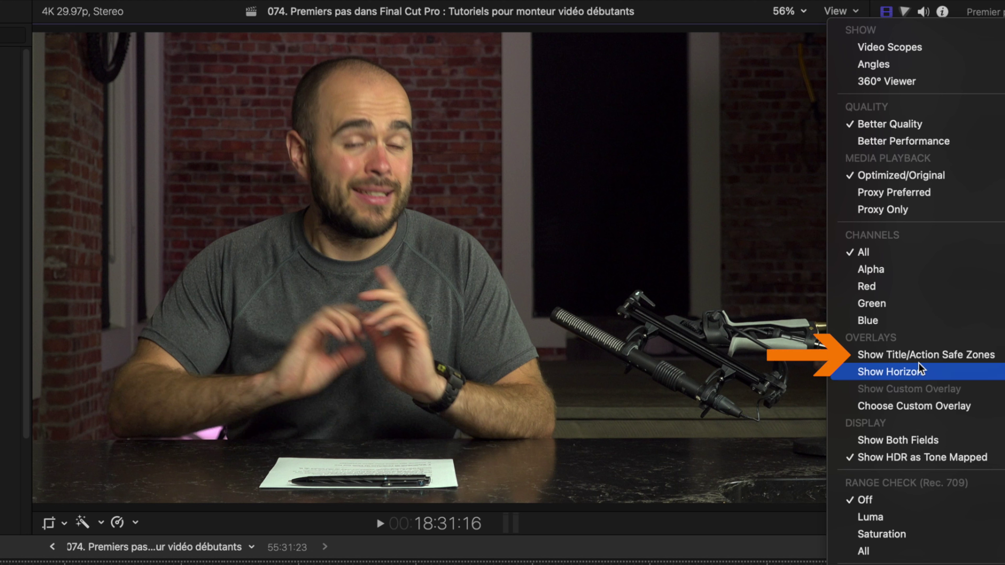
left_click(906, 356)
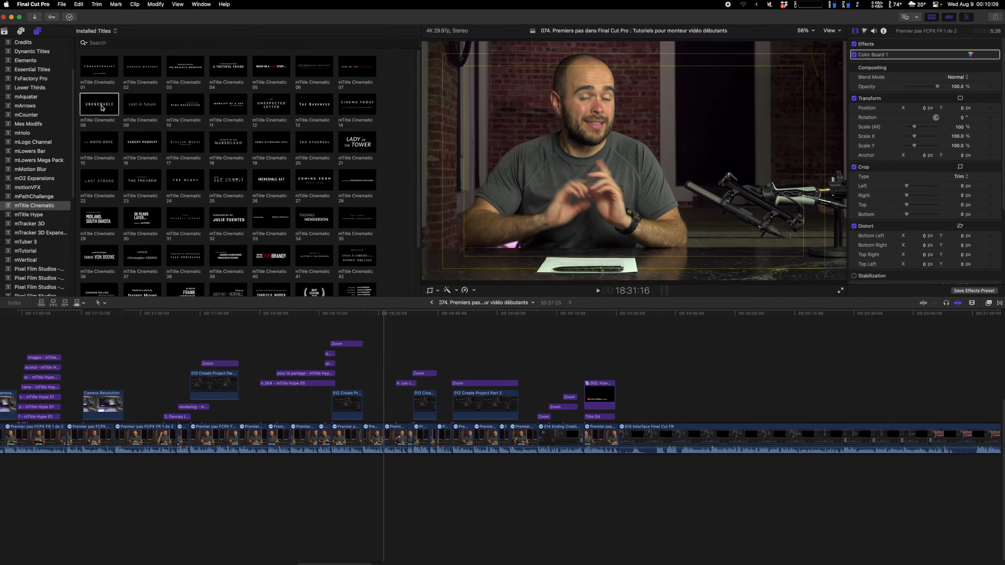
left_click_drag(102, 108, 387, 369)
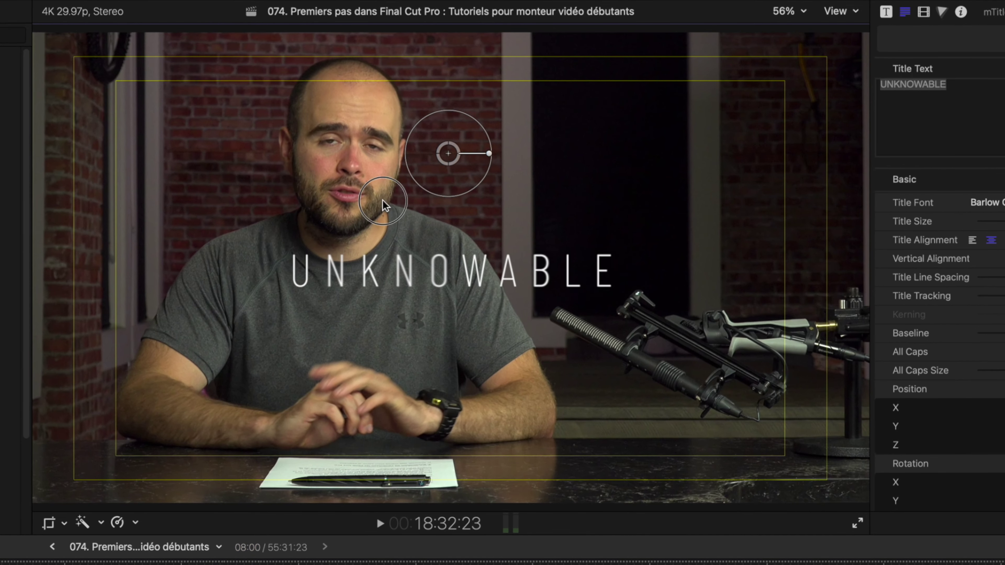
left_click_drag(384, 205, 222, 356)
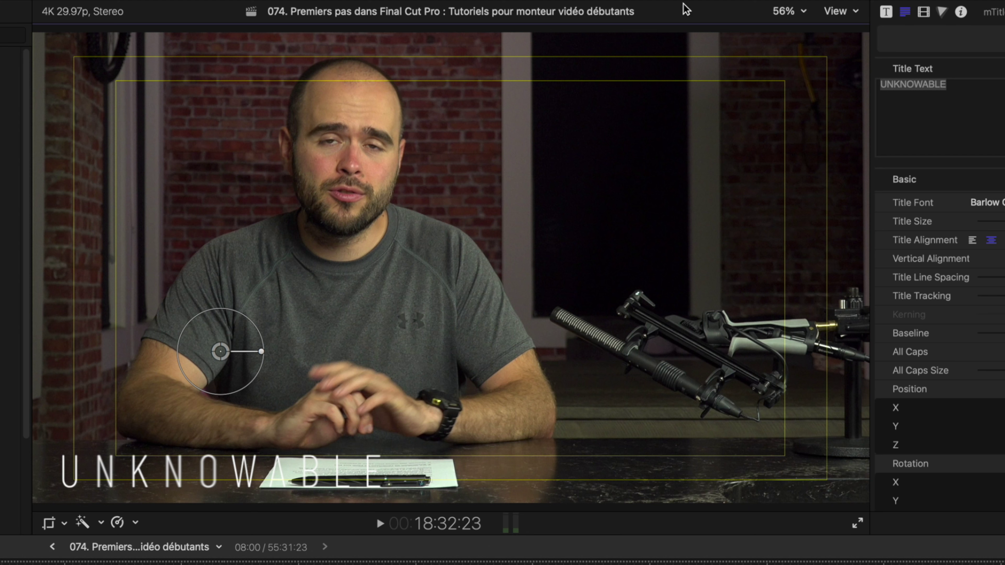
Hide the title/action safe zones and move the UNKNOWABLE title across to the lower-right corner of the video frame
left_click(834, 12)
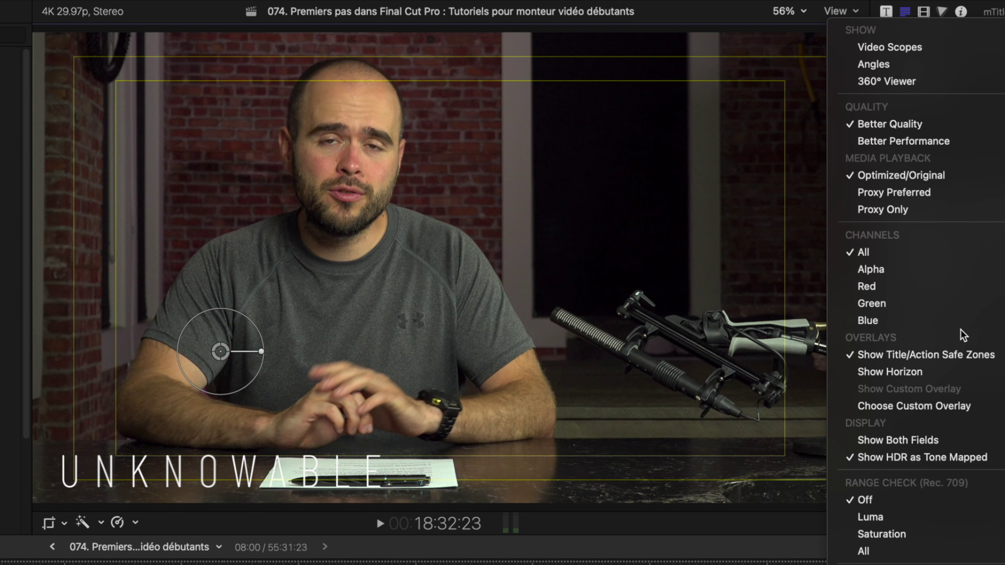
left_click(957, 354)
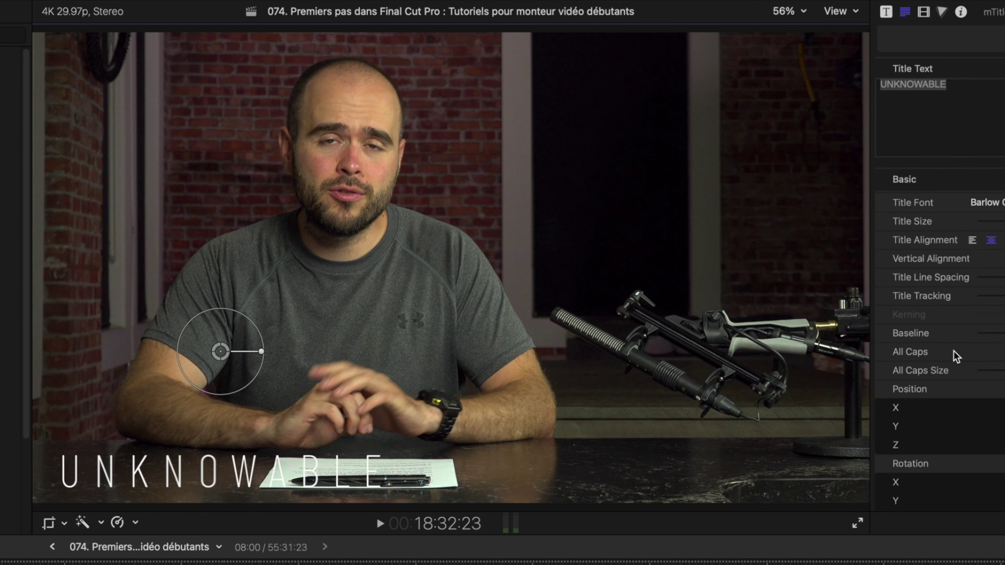
left_click_drag(229, 356, 683, 350)
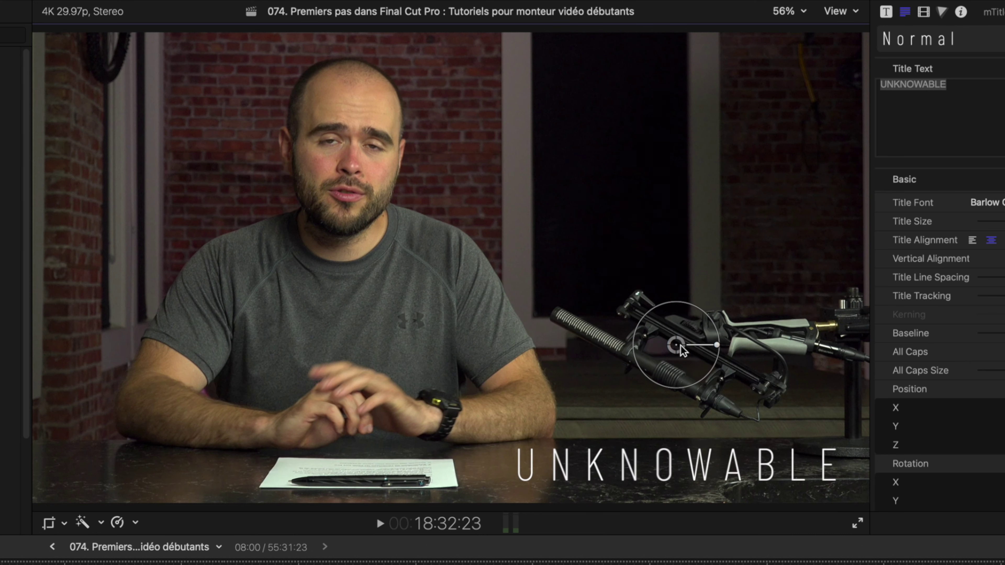
Show the title/action safe zones again and reposition the UNKNOWABLE title inside the inner zone's lower-right corner
left_click(836, 11)
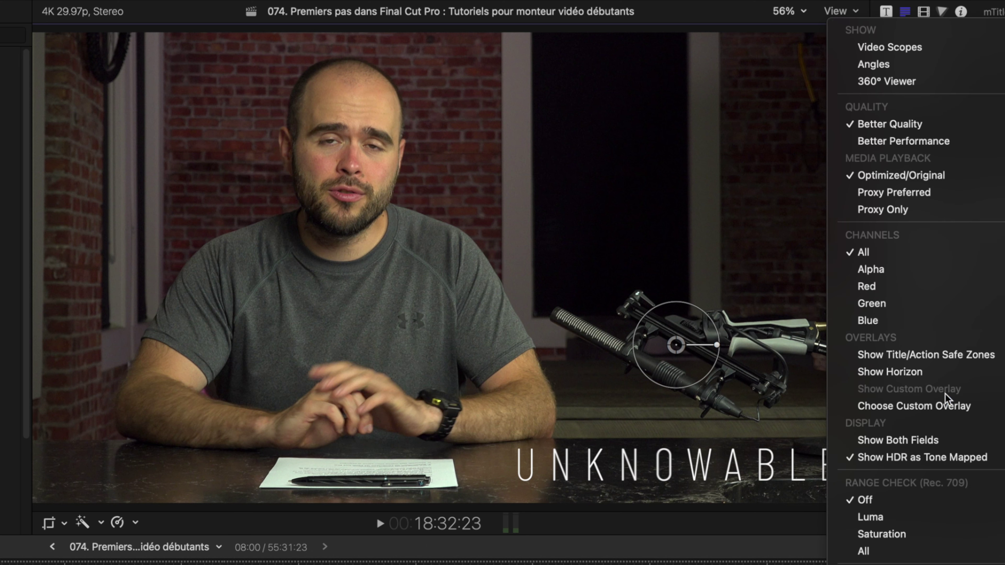
left_click(942, 355)
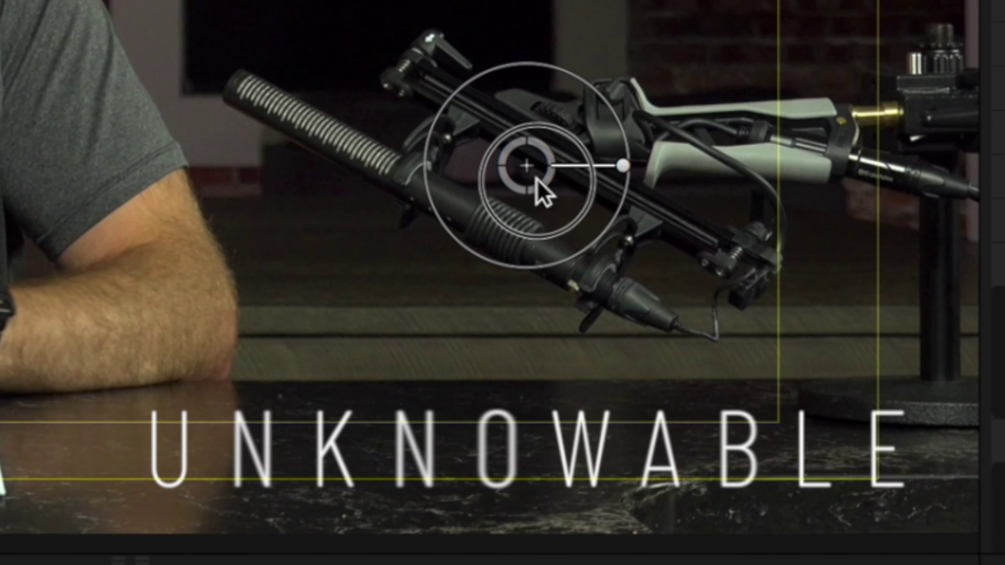
left_click_drag(535, 177, 541, 181)
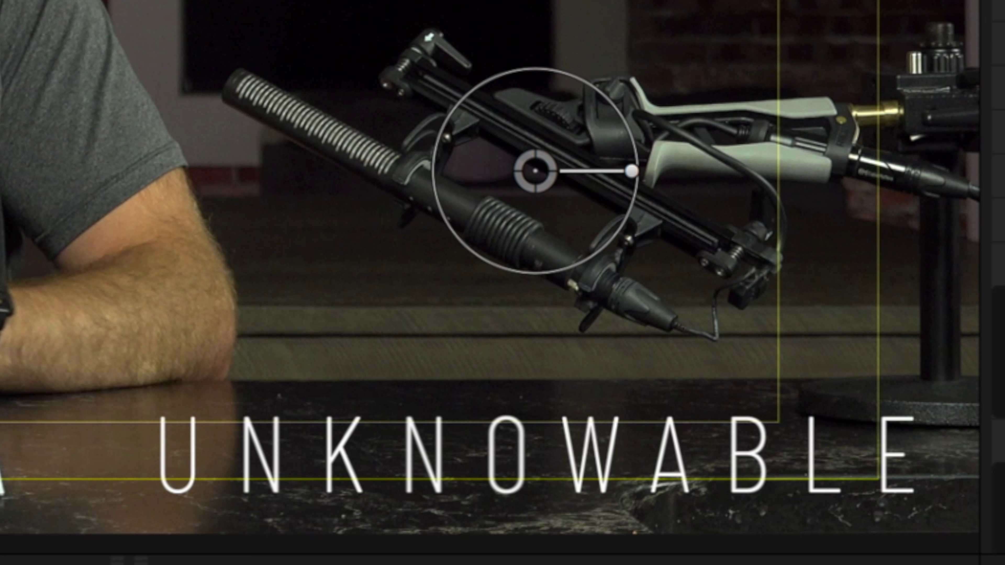
left_click_drag(545, 180, 381, 70)
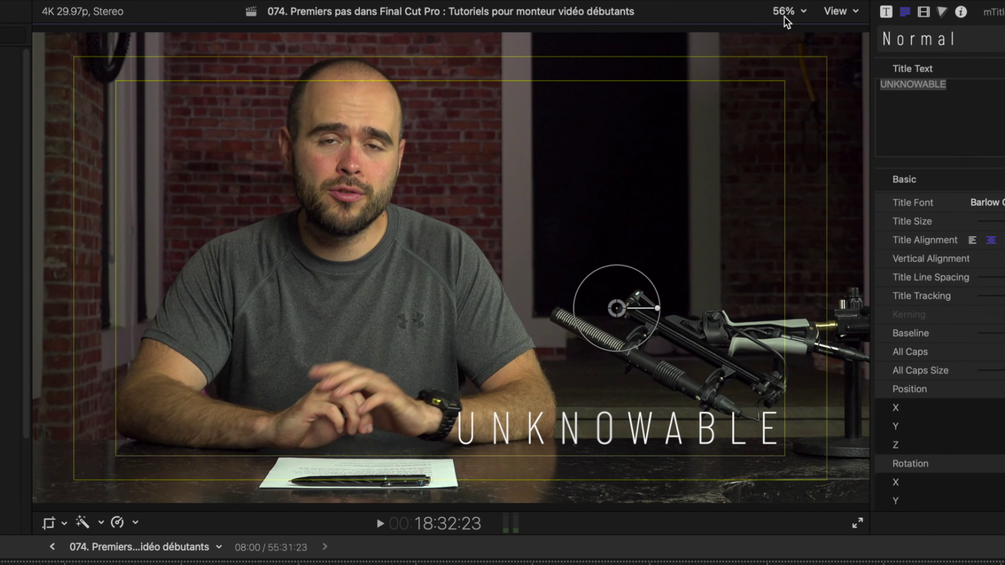
Turn off the safe zone overlay and shift the UNKNOWABLE title closer to the frame's lower-right edges
left_click(833, 12)
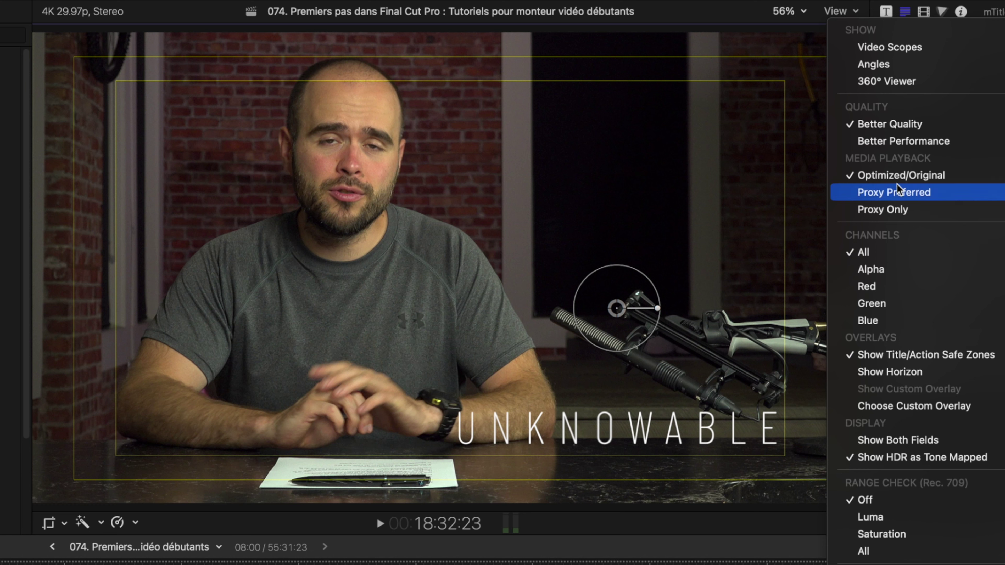
left_click(914, 358)
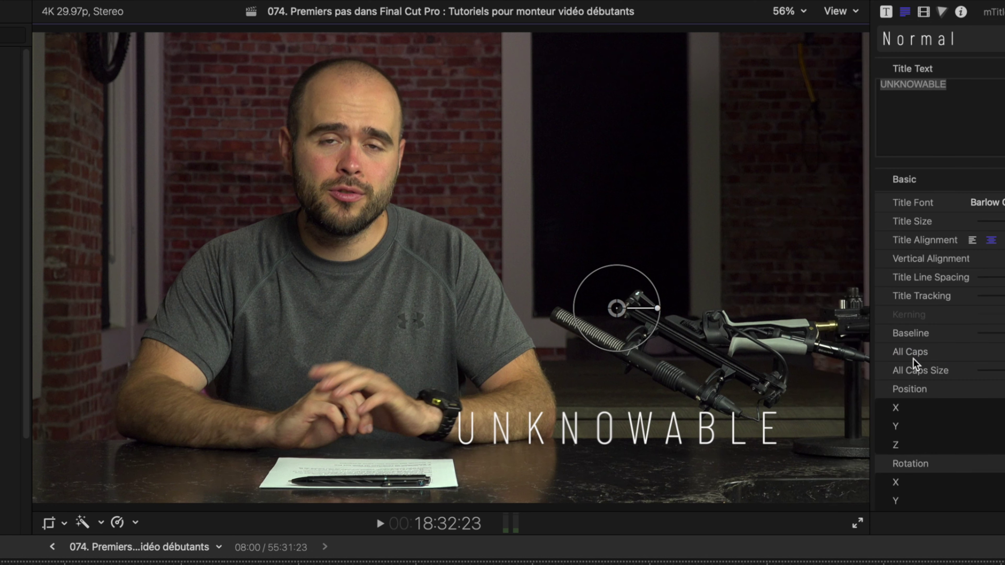
left_click_drag(618, 316, 669, 348)
Show the horizon overlay in the viewer and hide it again, and delete the mTitle Cinematic 08 title from the timeline
left_click(834, 15)
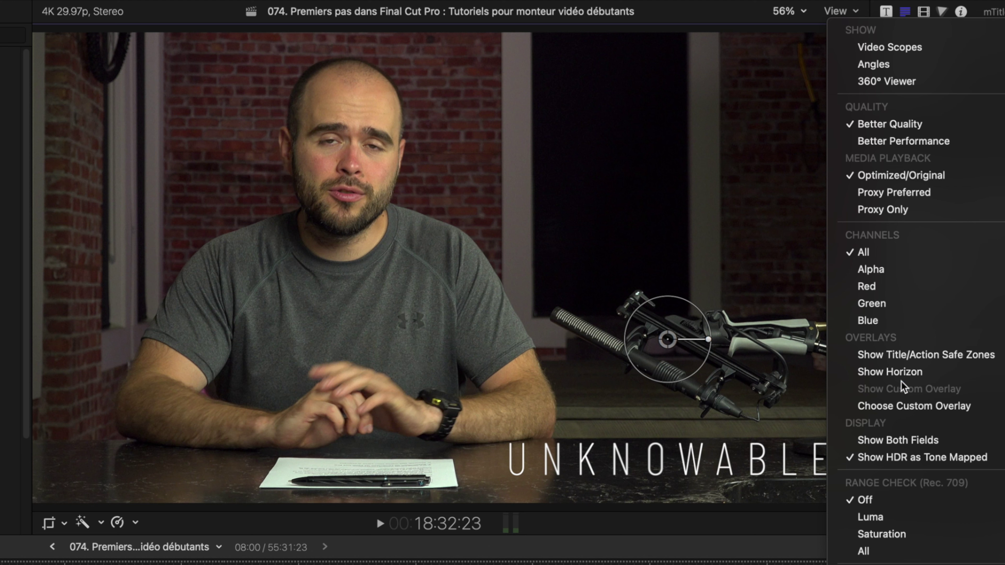
left_click(886, 374)
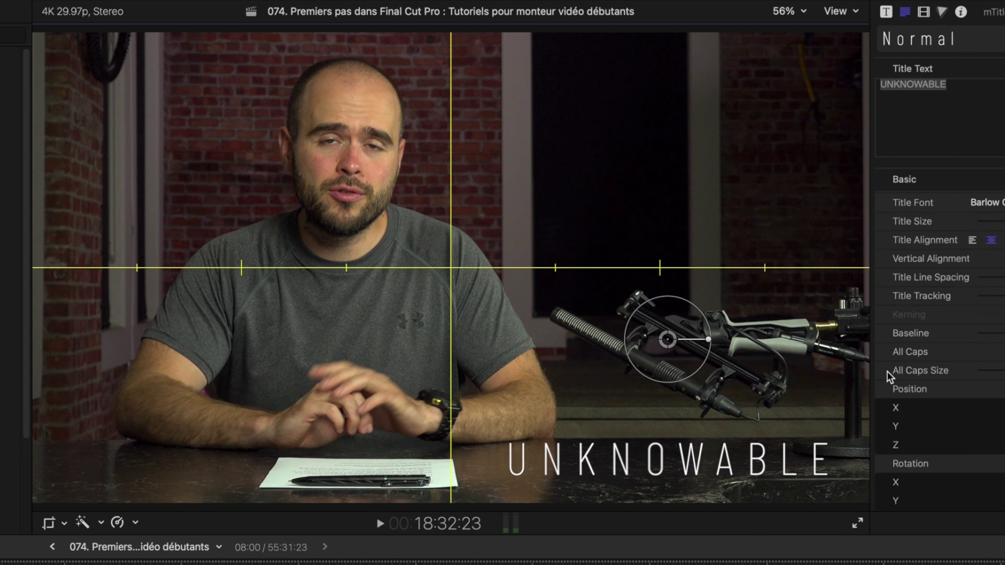
left_click(843, 11)
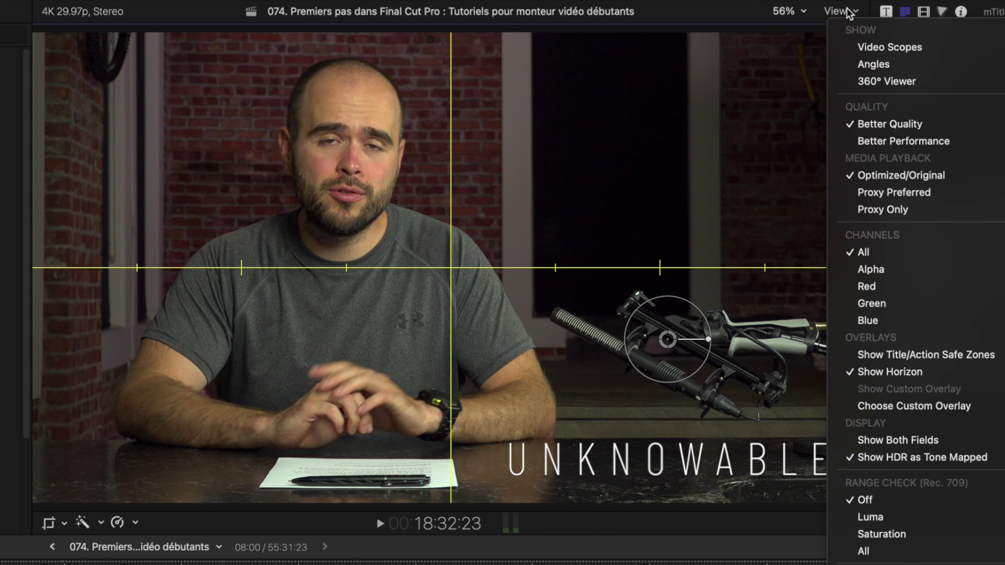
left_click(925, 379)
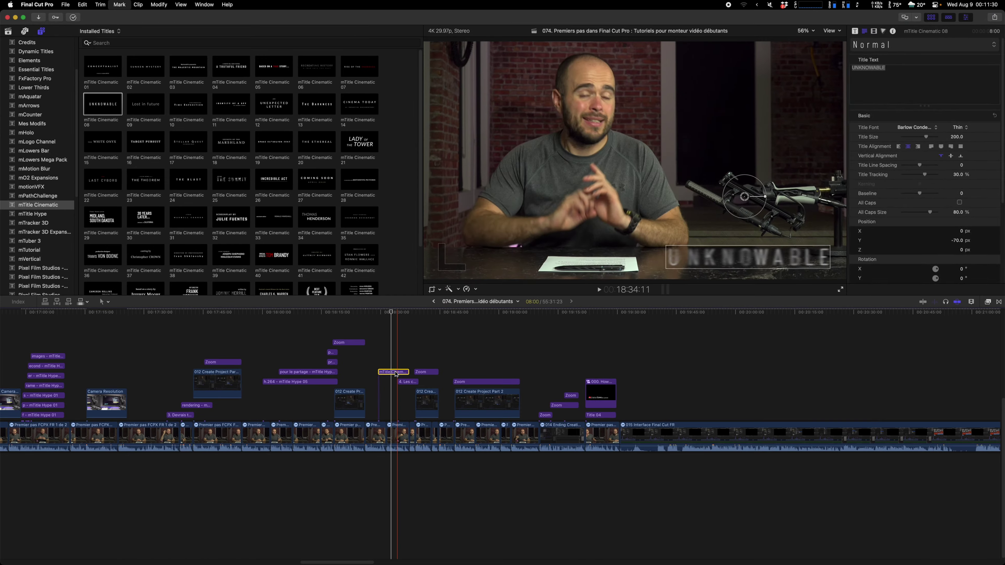
key("Delete")
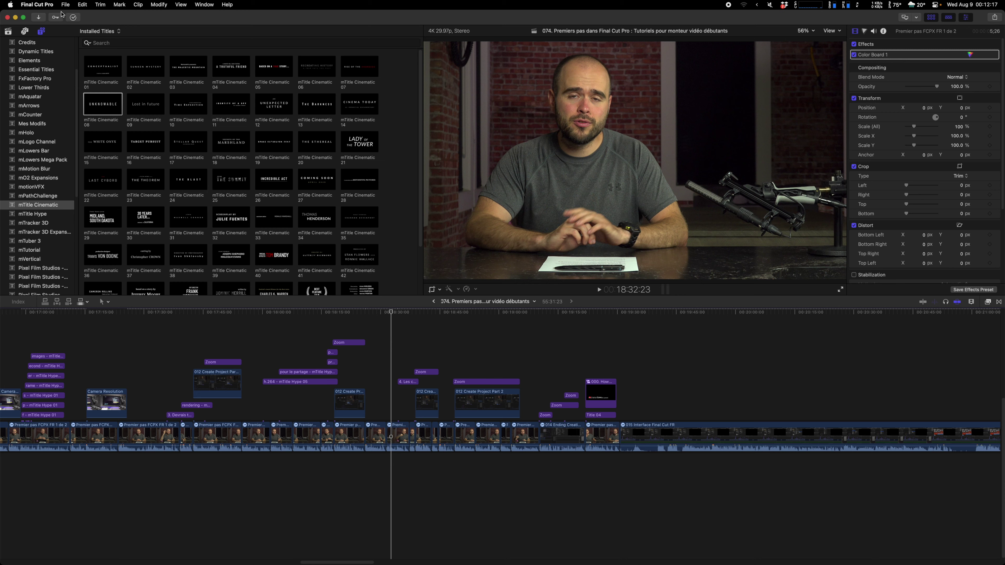
Look through the commands offered in Final Cut Pro's application, Clip and Modify menus
left_click(48, 7)
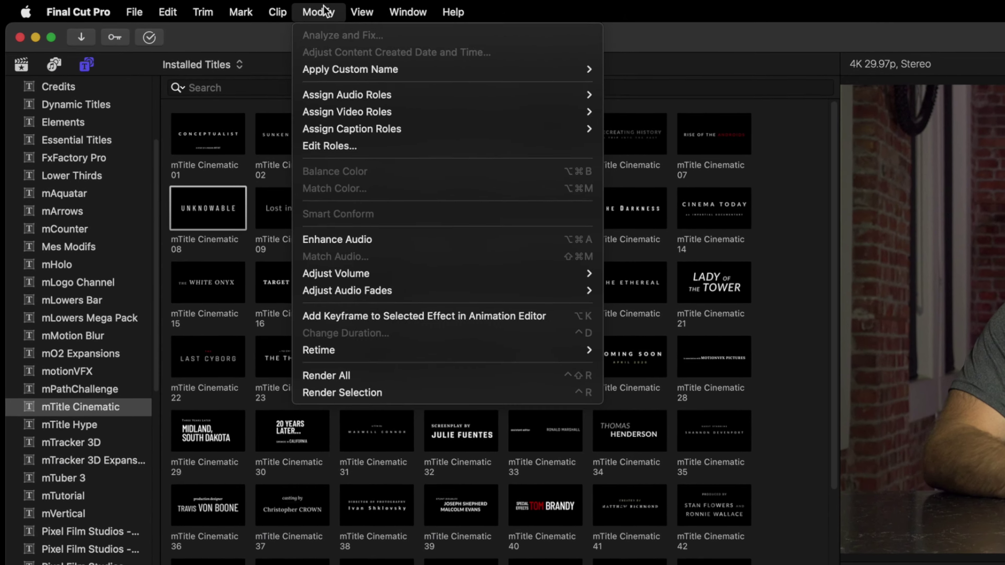
mouse_move(212, 5)
mouse_move(320, 14)
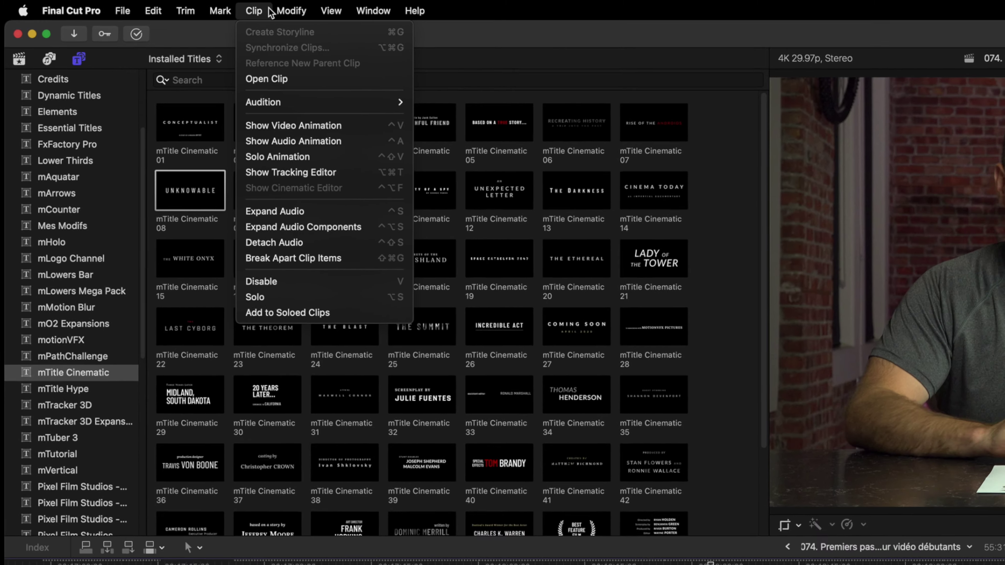
Switch to Spotify to examine its File and Edit menus, and return to Final Cut Pro
key("ctrl+Up")
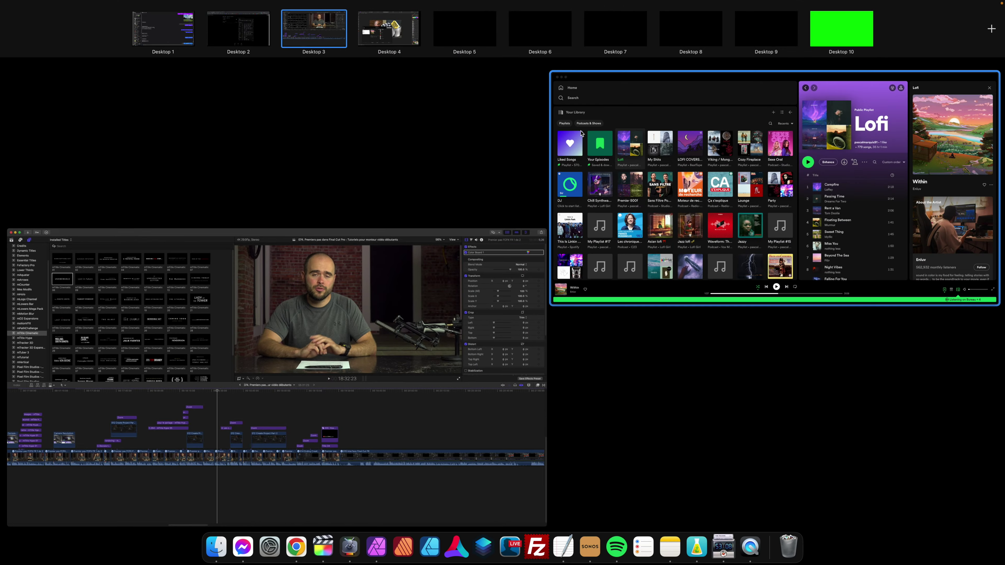
left_click(580, 133)
left_click(51, 4)
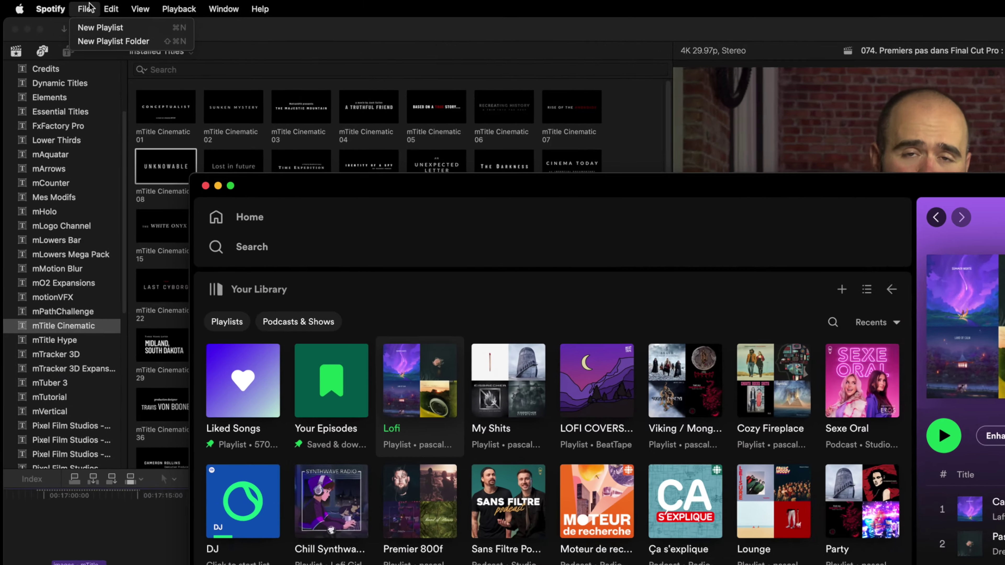
mouse_move(76, 5)
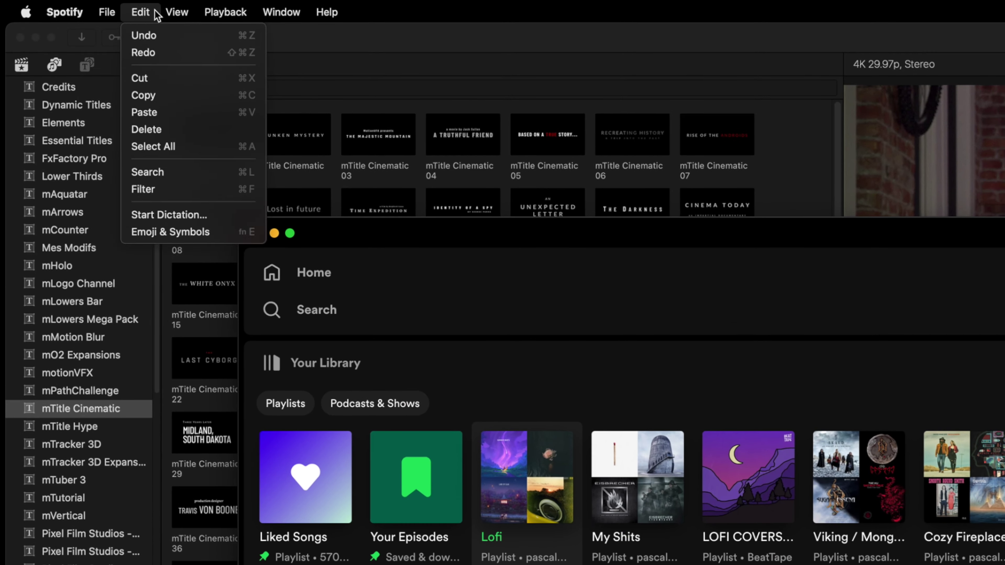
left_click(393, 18)
left_click(328, 13)
left_click(328, 13)
left_click(337, 41)
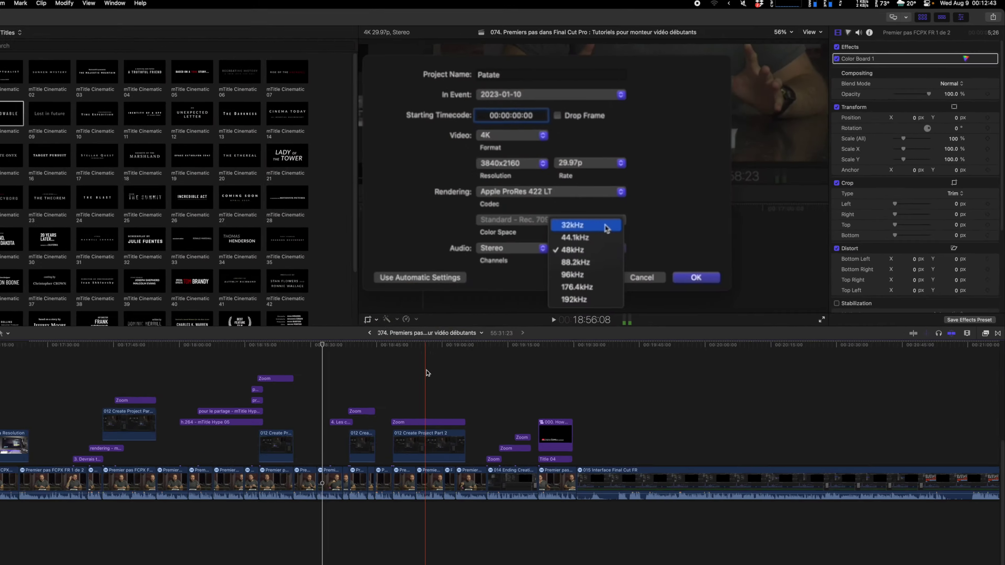
left_click(589, 230)
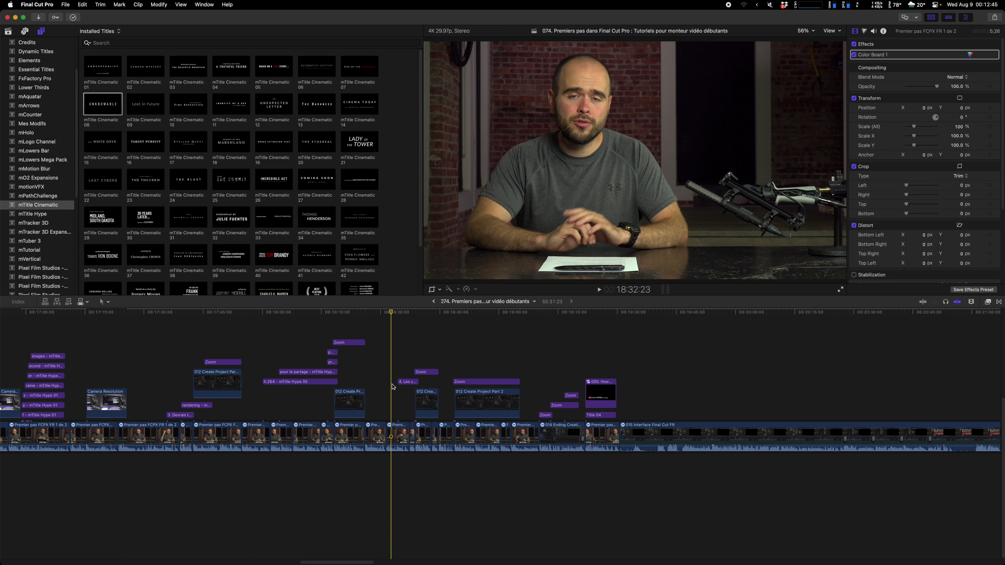
Magnify the timeline around the playhead to view individual clips, and shrink it again to show more of the project
key("super+equal")
key("super+equal")
key("super+equal")
key("super+equal")
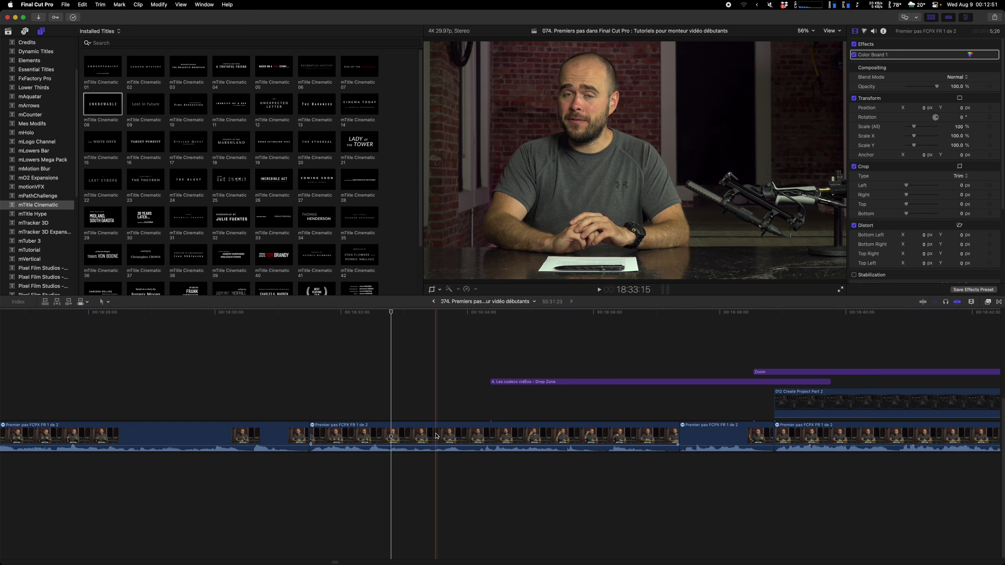
key("super+minus")
key("super+minus")
key("super+minus")
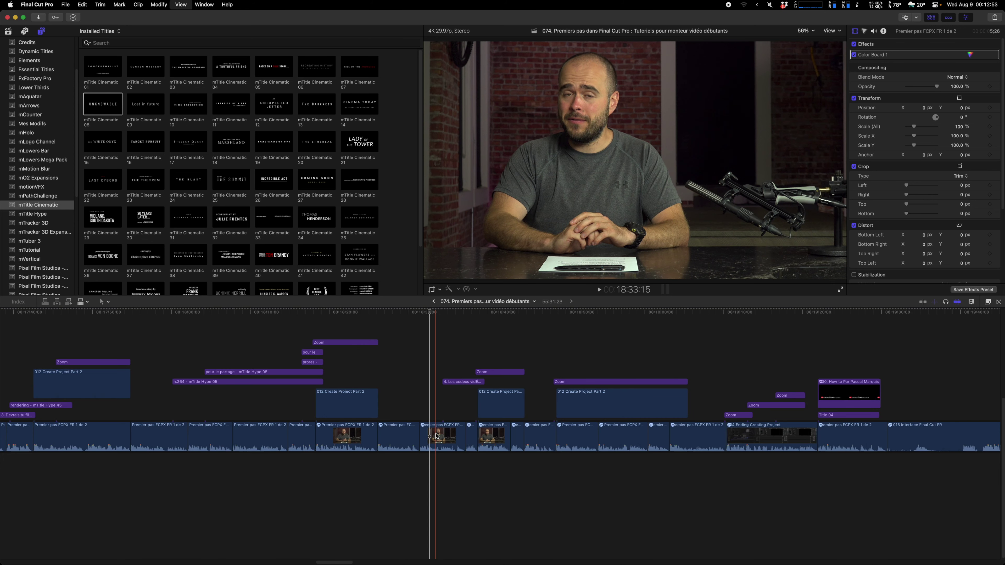
Park the playhead on the "4. Les codecs vidéos" title, inspect its text settings, and deselect it
left_click(459, 410)
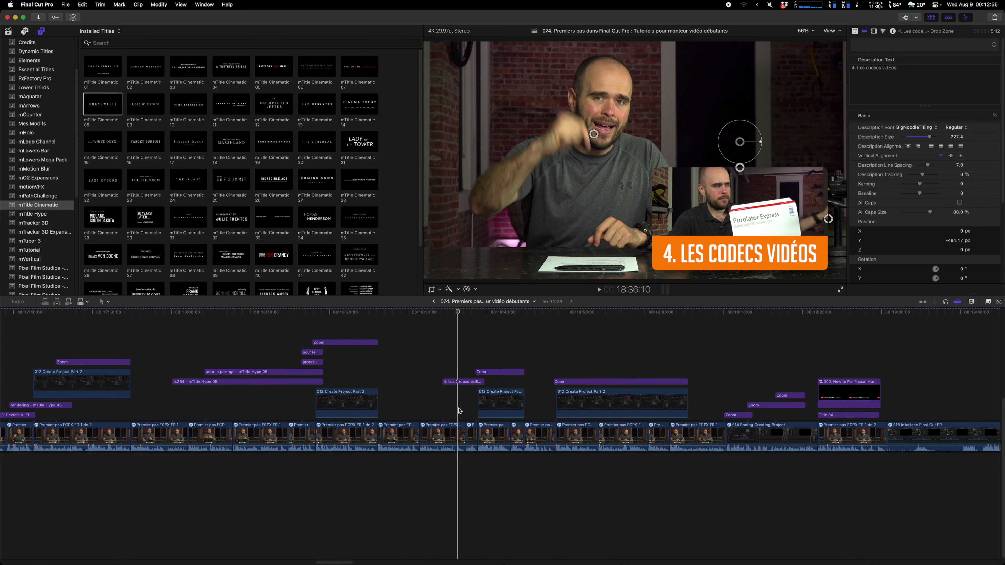
left_click(459, 383)
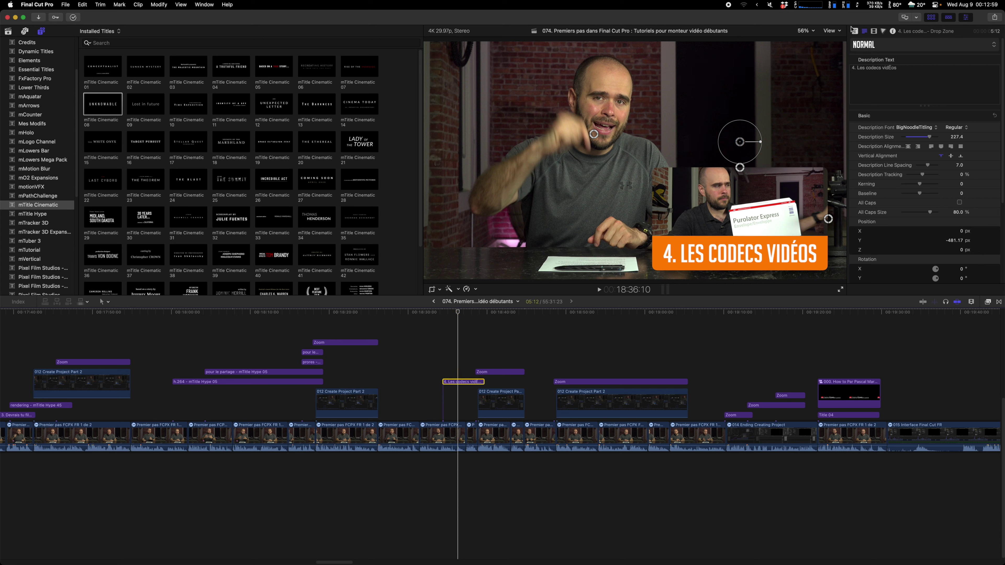
left_click(424, 332)
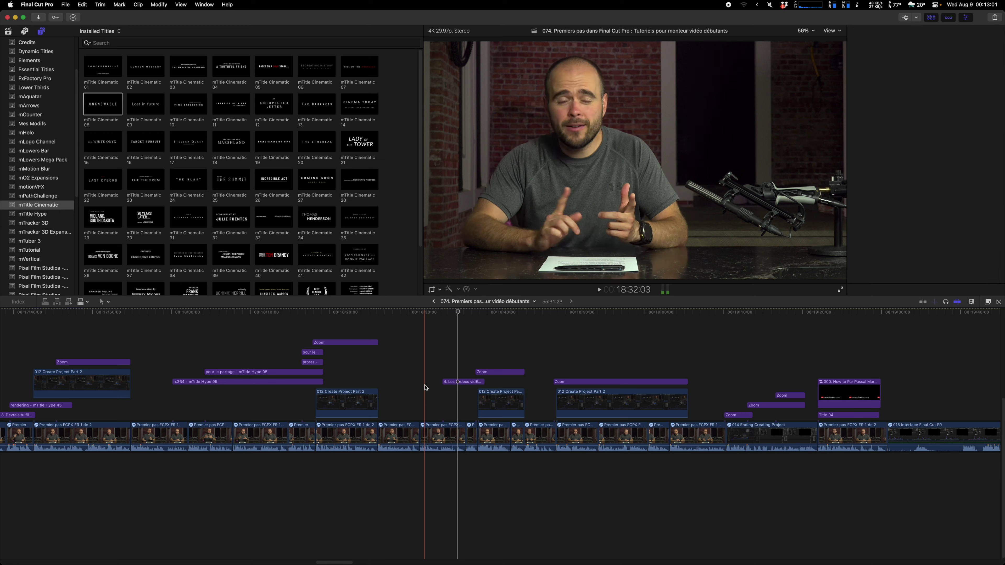
Compare the How To 2023 library properties with the inspector settings of the "Premier pas FCPX FR 1 de 2" timeline clip
left_click(9, 31)
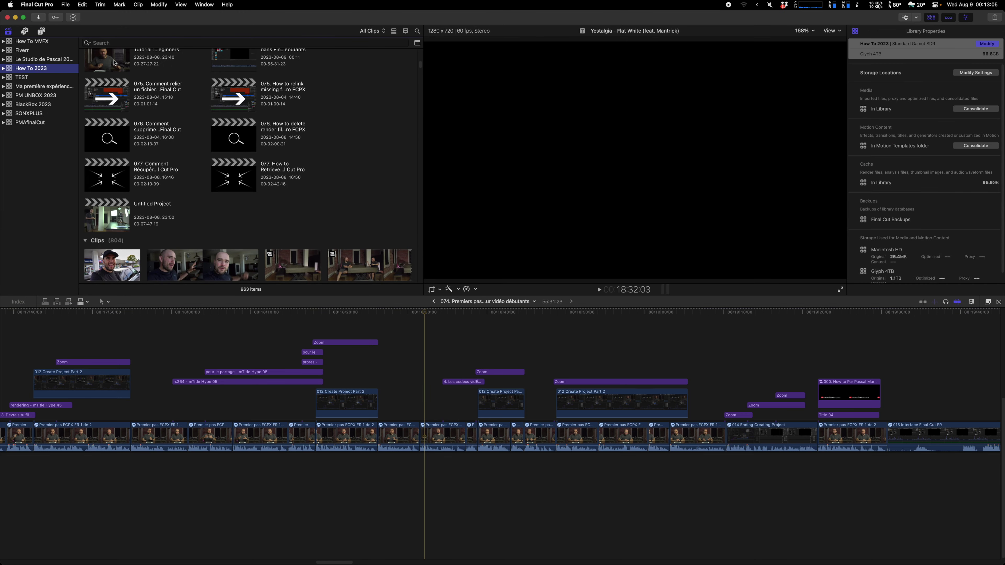
left_click(106, 60)
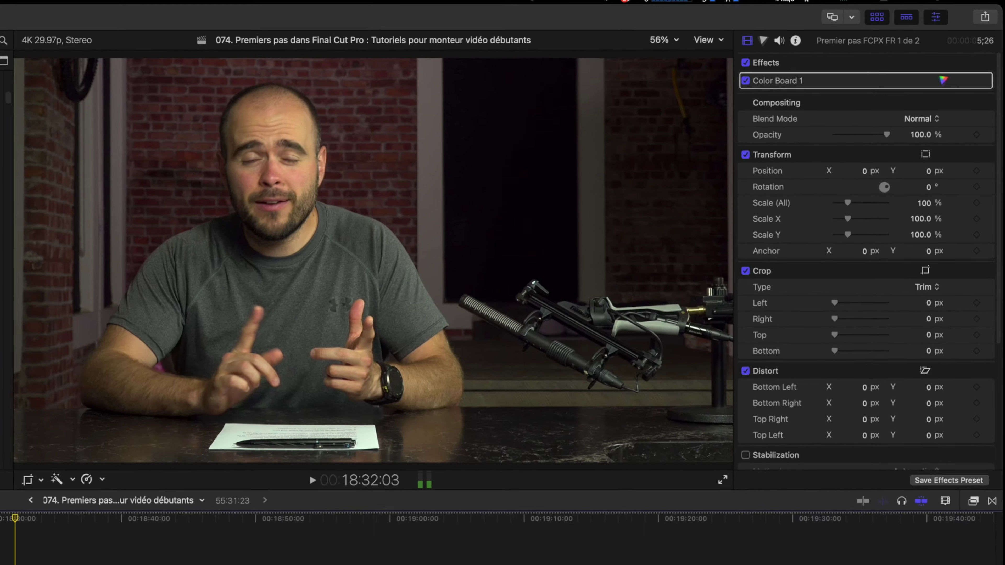
right_click(425, 436)
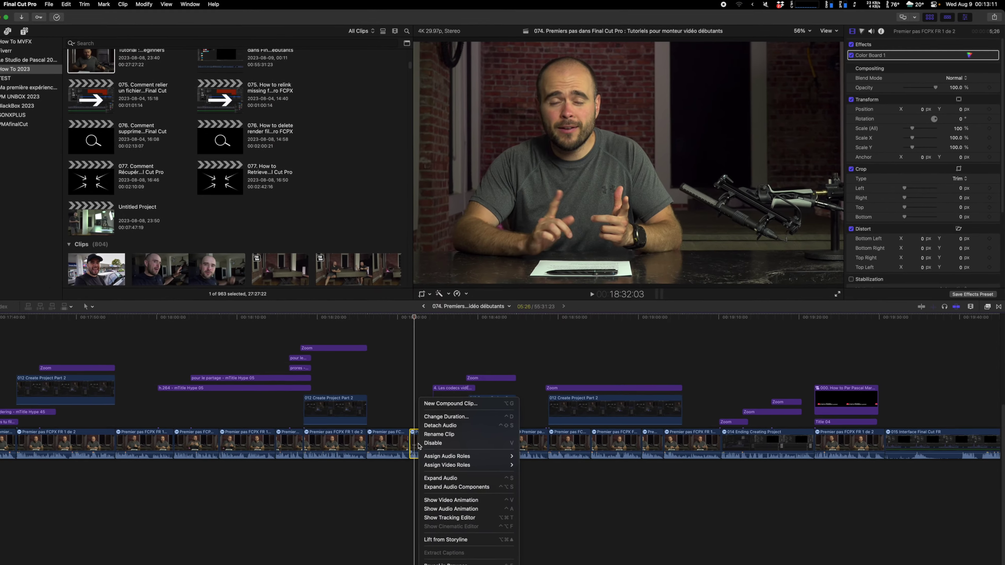
key("Escape")
key("shift+super+a")
left_click(425, 438)
Open Untitled Project in the timeline and connect the 007 White dot effect clip above the multicam clip around 3:13
double_click(109, 221)
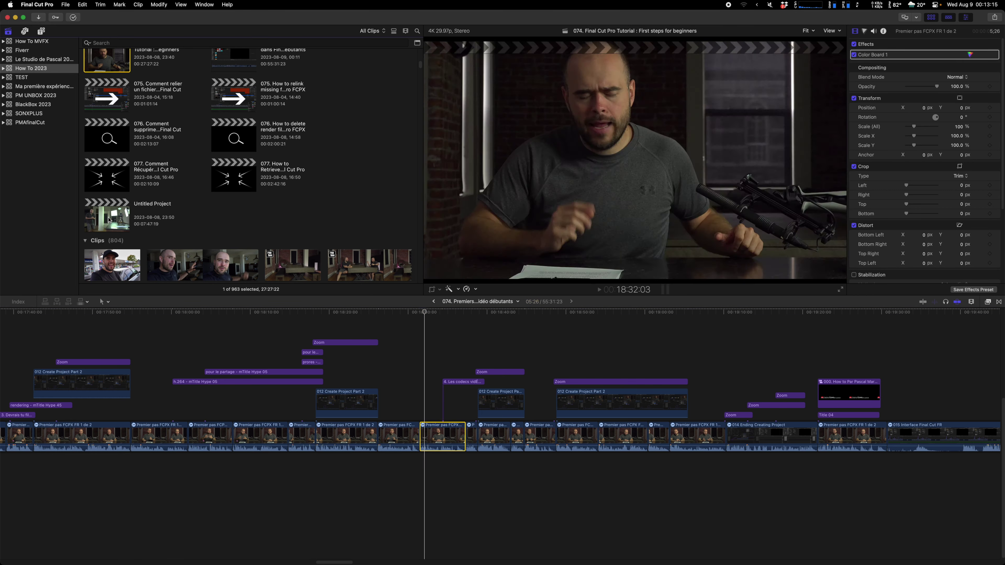
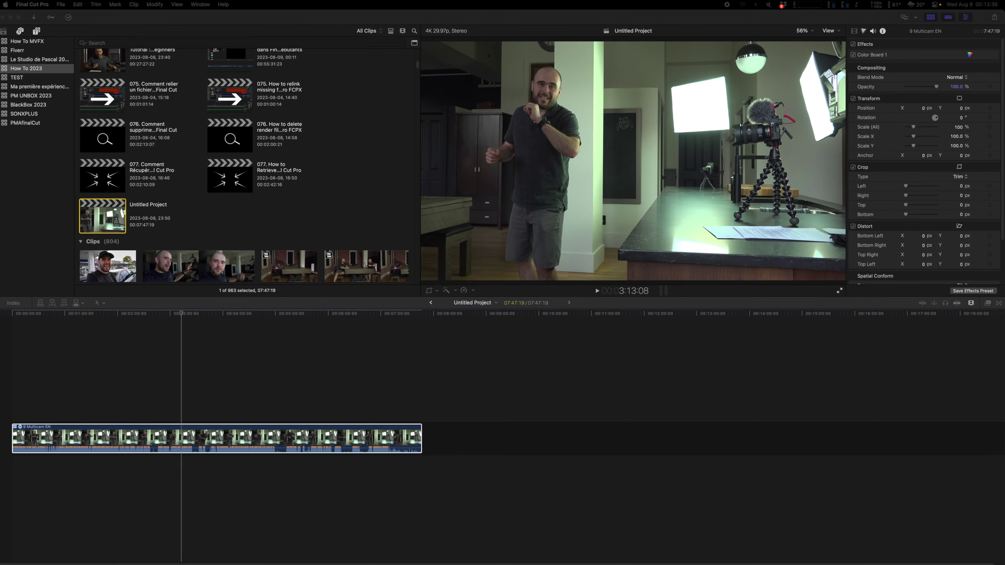
left_click_drag(471, 405, 181, 402)
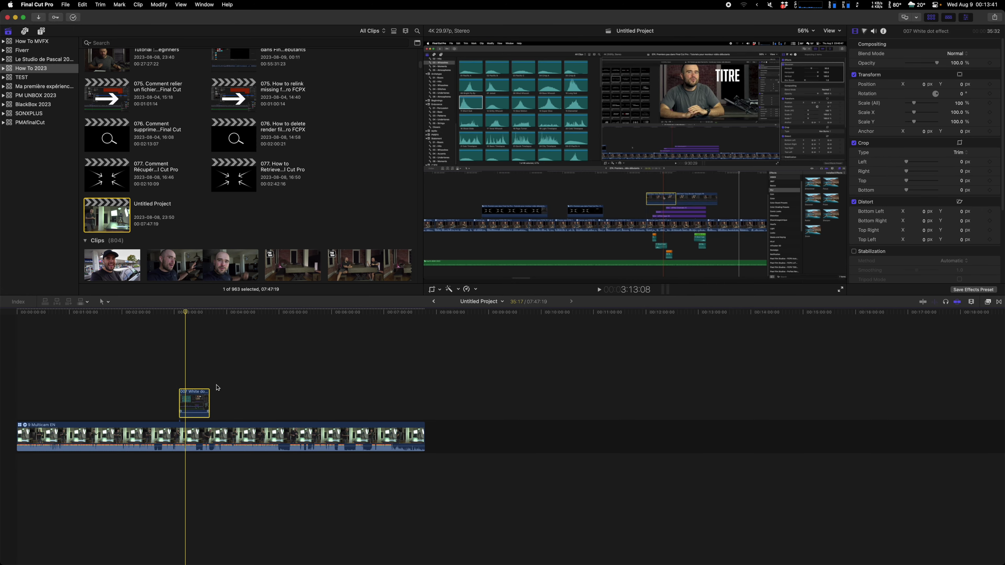
Try the Darken, Multiply and Overlay blend modes on the connected clip, and try the multicam clip's opacity setting
left_click(957, 53)
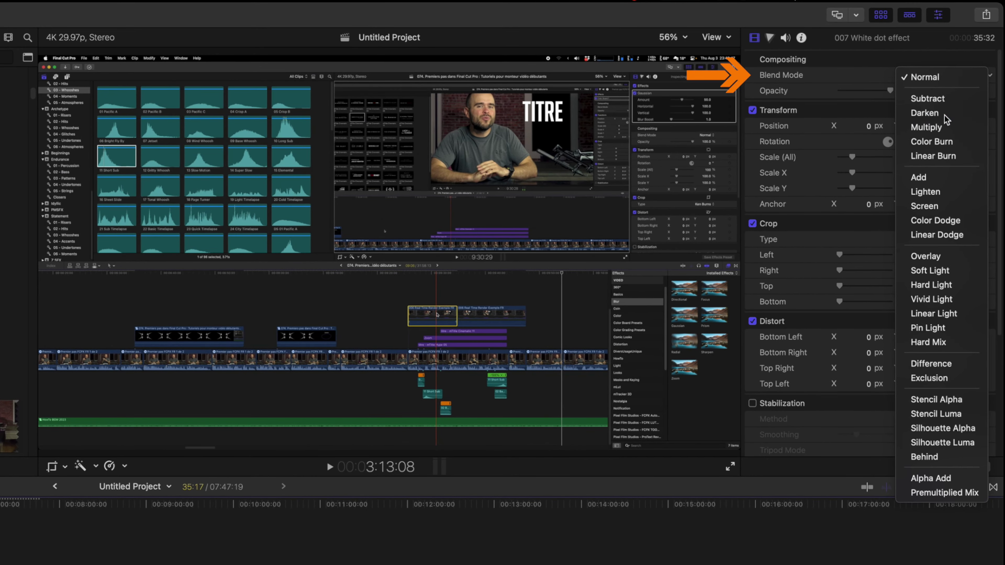
left_click(945, 115)
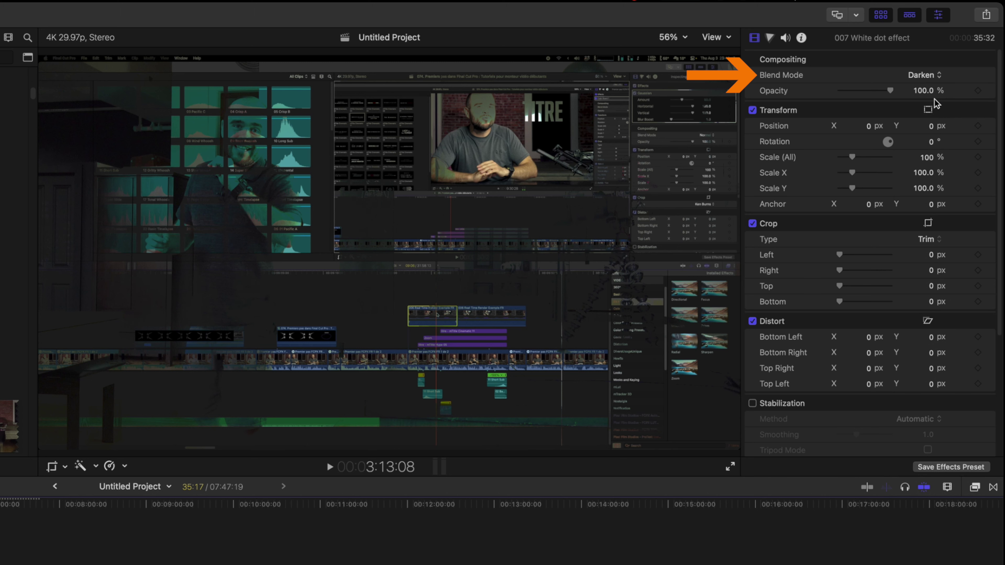
left_click(928, 77)
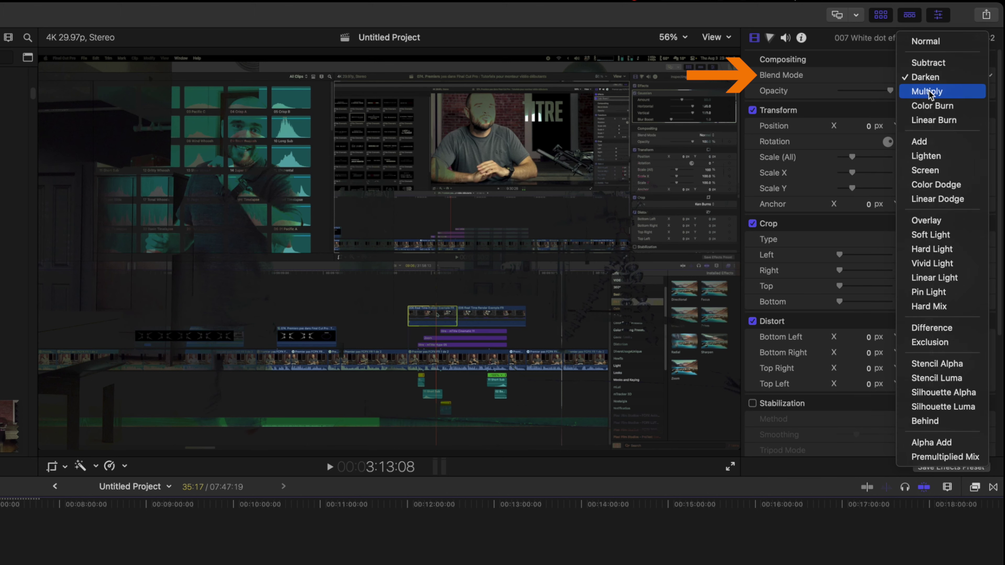
left_click(928, 92)
left_click(928, 78)
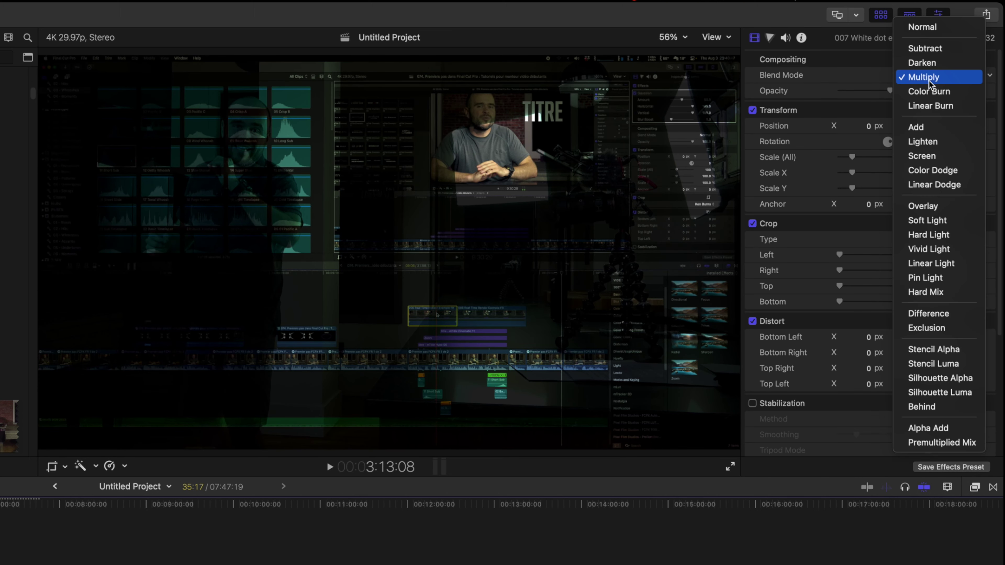
left_click(935, 207)
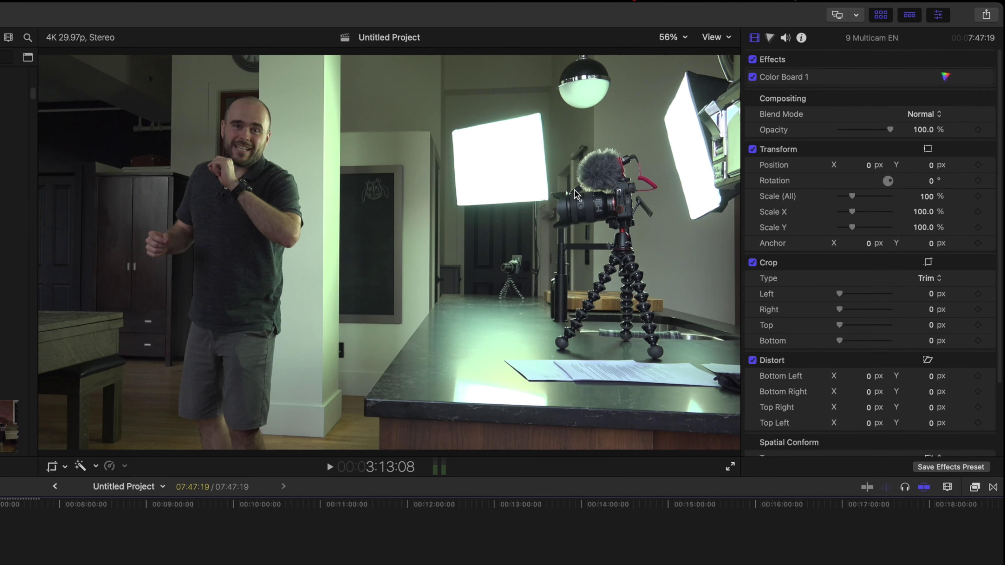
mouse_move(922, 131)
left_mouse_down()
mouse_move(890, 131)
mouse_move(922, 129)
left_mouse_up()
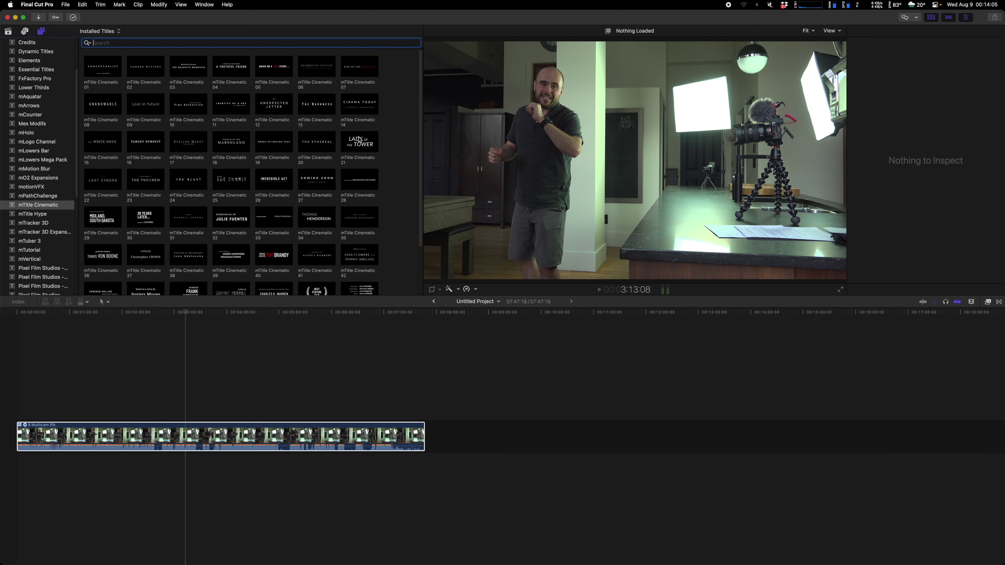
Connect the mTitle Cinematic 21 title above the multicam clip around 3:05, play it, and try its opacity setting
left_click_drag(358, 139, 182, 414)
left_click(180, 407)
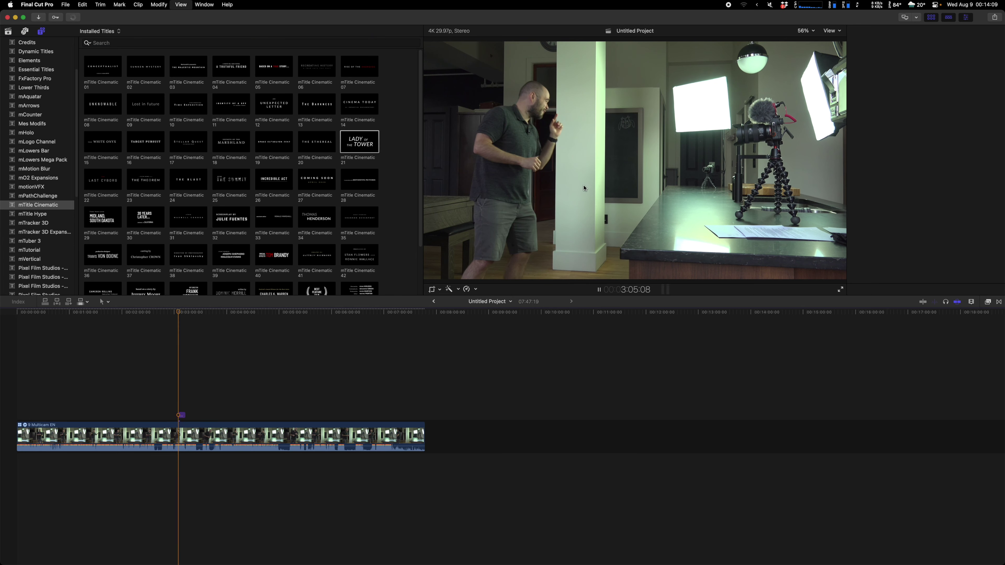
left_click(965, 17)
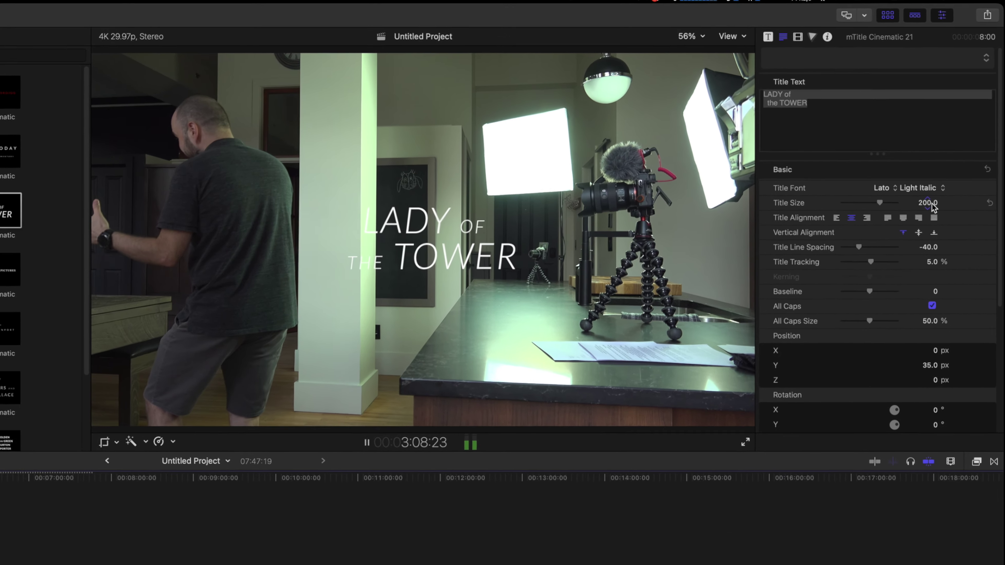
key("space")
left_click(790, 37)
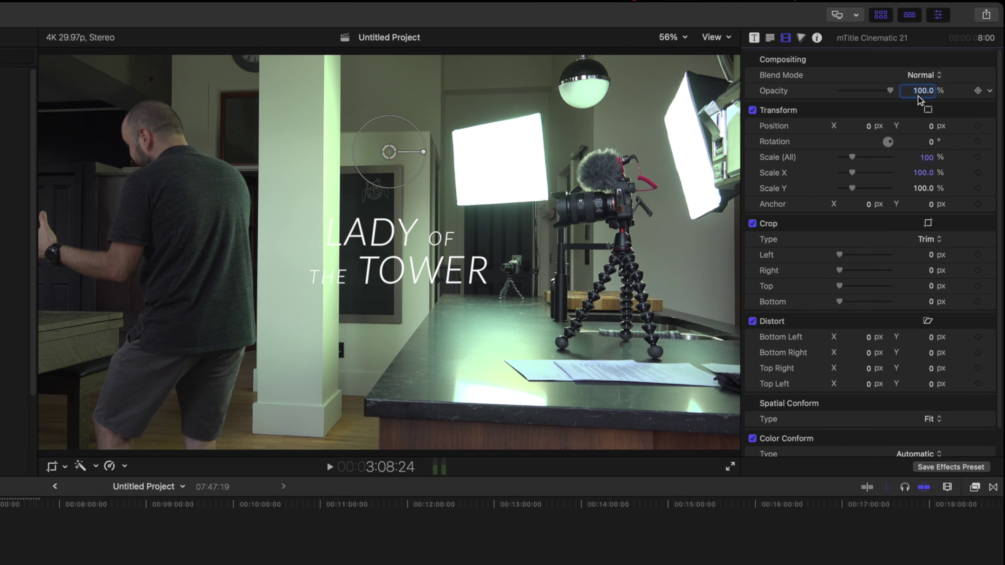
left_click_drag(922, 90, 922, 91)
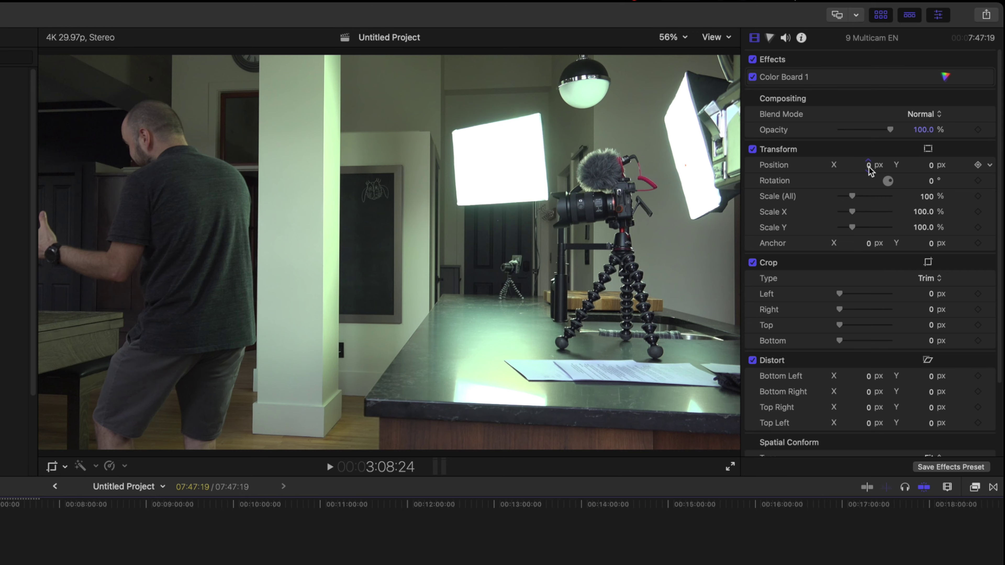
Try the horizontal Transform position and the Crop edge amounts on the multicam clip
mouse_move(867, 165)
left_mouse_down()
mouse_move(898, 165)
mouse_move(930, 187)
mouse_move(928, 201)
left_mouse_up()
left_click_drag(839, 293, 837, 327)
left_click(844, 329)
left_click_drag(840, 340, 733, 334)
Try the Bottom Right Distort offset on the multicam clip and view the Spatial Conform, Color Conform and Trackers settings
scroll(747, 317, "down", 4)
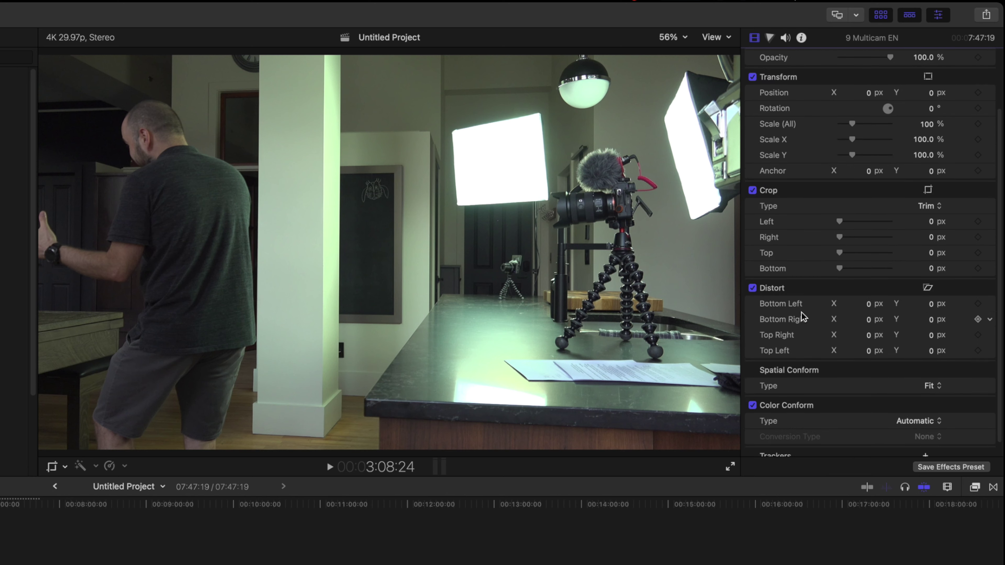
mouse_move(870, 320)
left_mouse_down()
mouse_move(775, 320)
mouse_move(872, 324)
left_mouse_up()
scroll(871, 322, "down", 1)
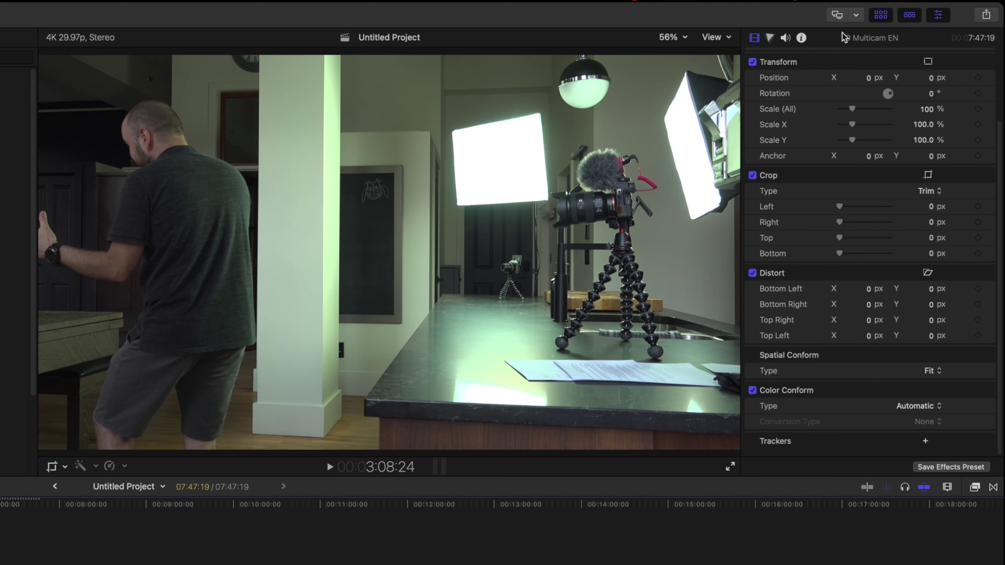
Show the multicam clip's color settings and switch to the Color & Effects workspace
left_click(770, 38)
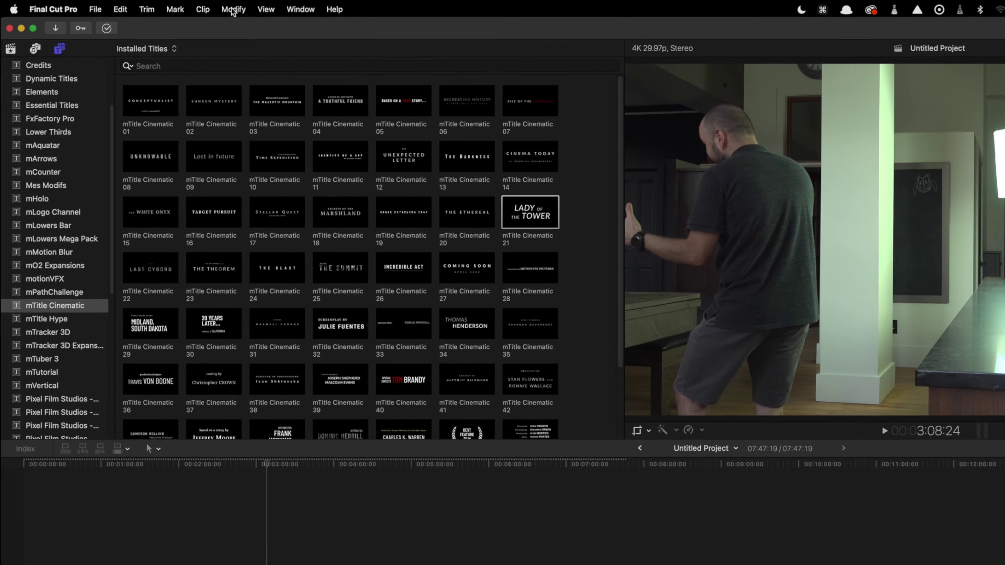
left_click(310, 6)
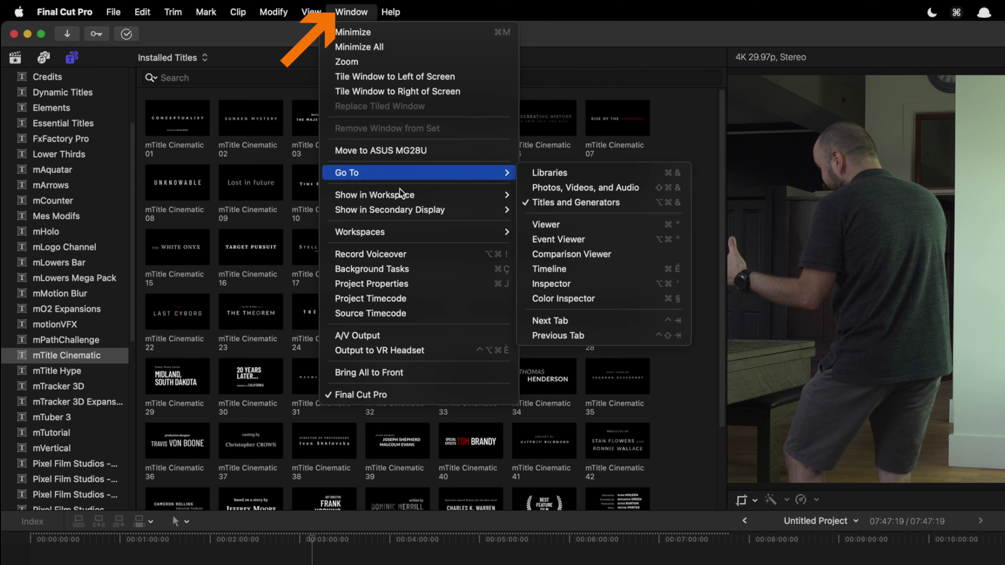
mouse_move(405, 229)
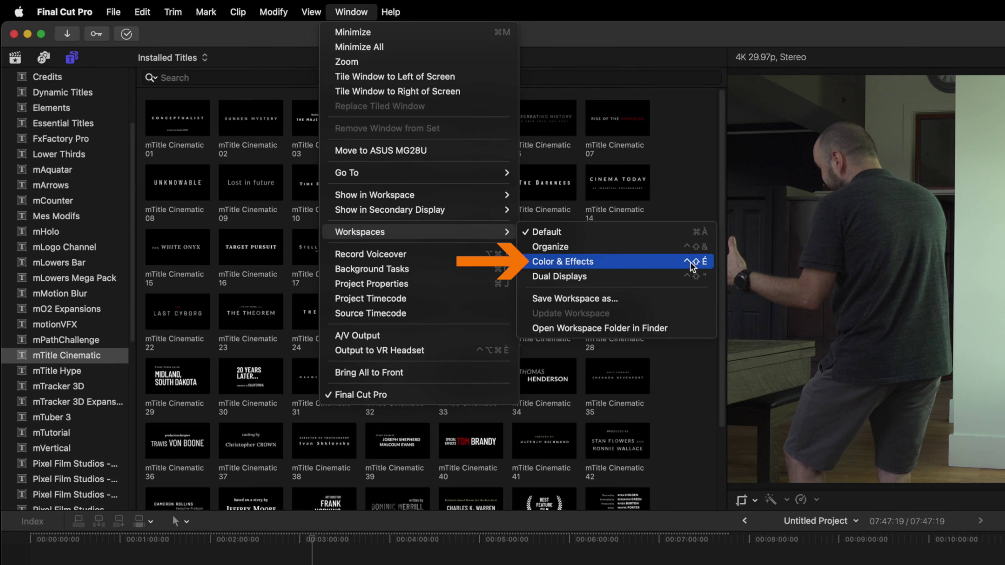
left_click(664, 267)
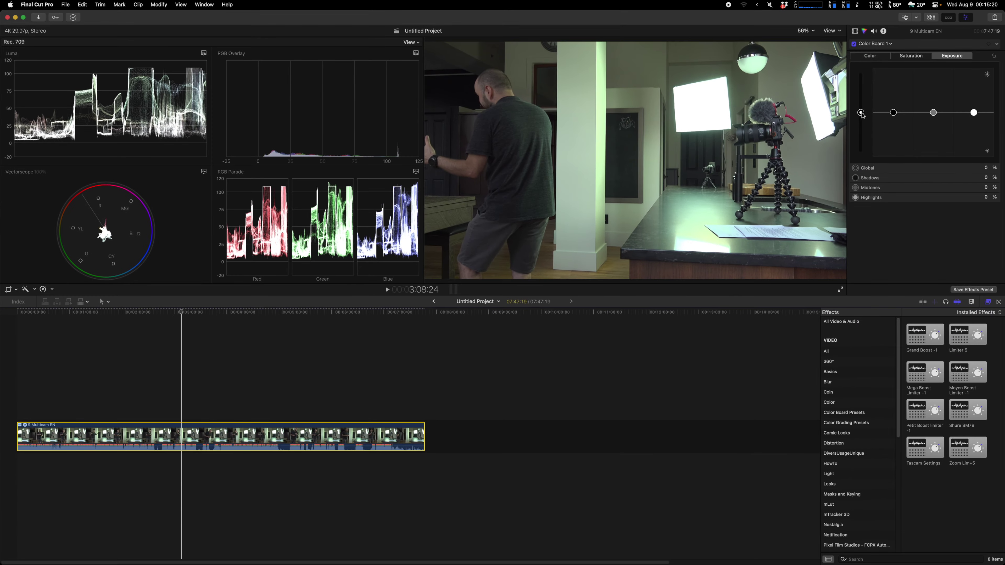
Try the Color Board exposure controls, reset Global, Shadows and Midtones, and raise the Highlights exposure to 100%
left_click_drag(860, 113, 959, 63)
key("Delete")
key("Delete")
key("Delete")
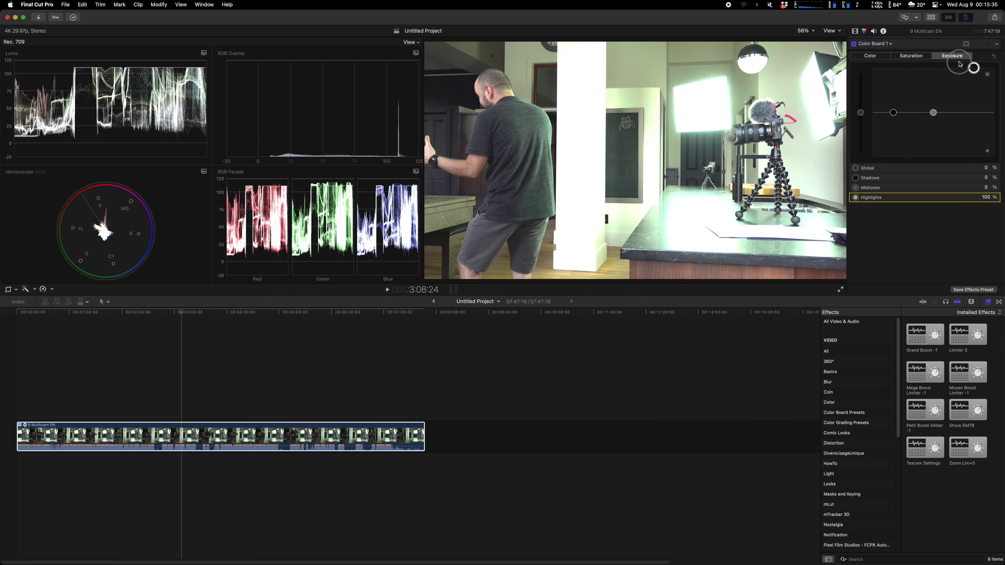
Reset the Highlights exposure, then try the Global saturation and Global color controls of the Color Board on the multicam clip
key("Delete")
left_click_drag(860, 112, 864, 72)
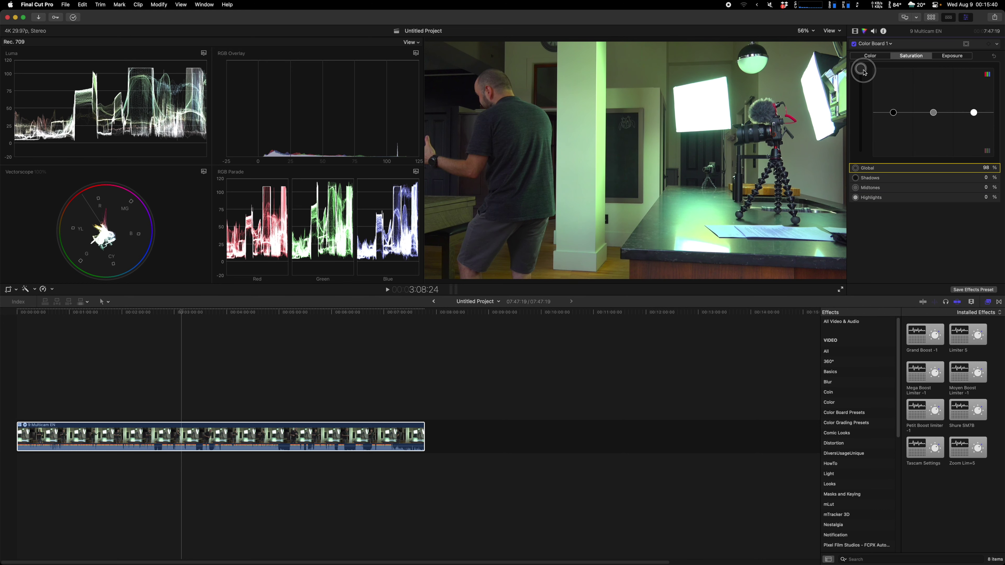
key("Delete")
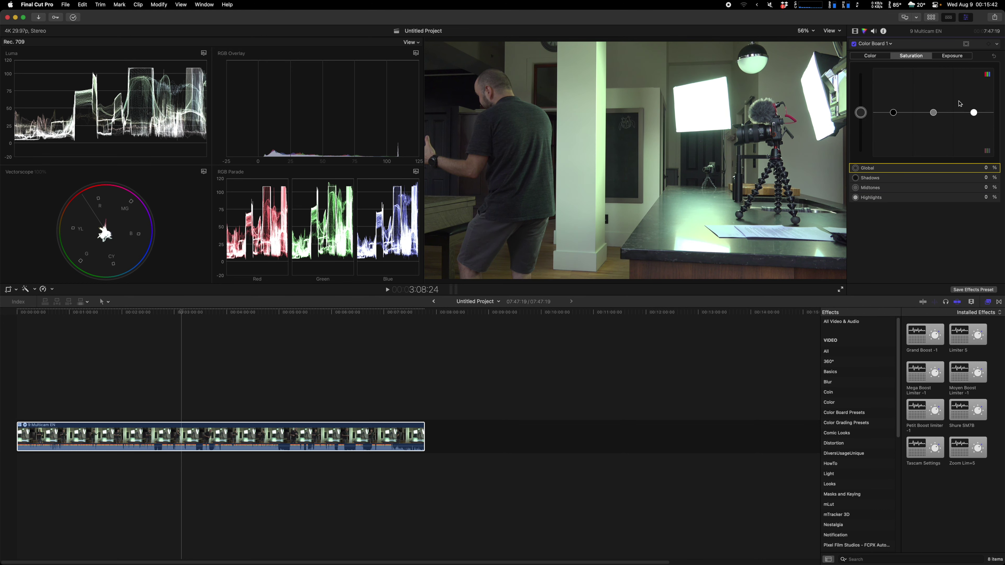
left_click(875, 56)
left_click_drag(898, 112, 930, 115)
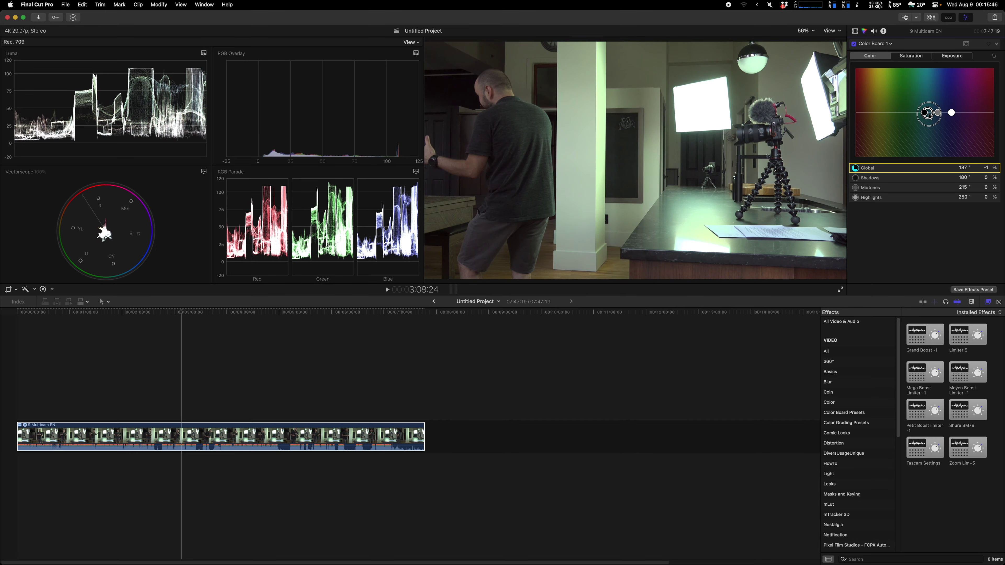
Add a Color Wheels correction to the multicam clip and try its Midtones wheel and Temperature controls
left_click(876, 44)
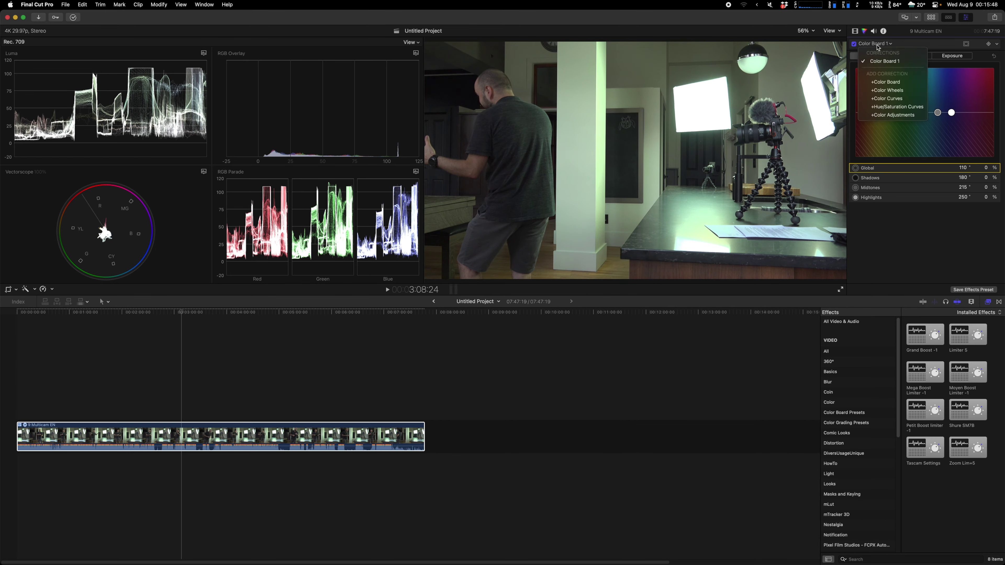
left_click(898, 92)
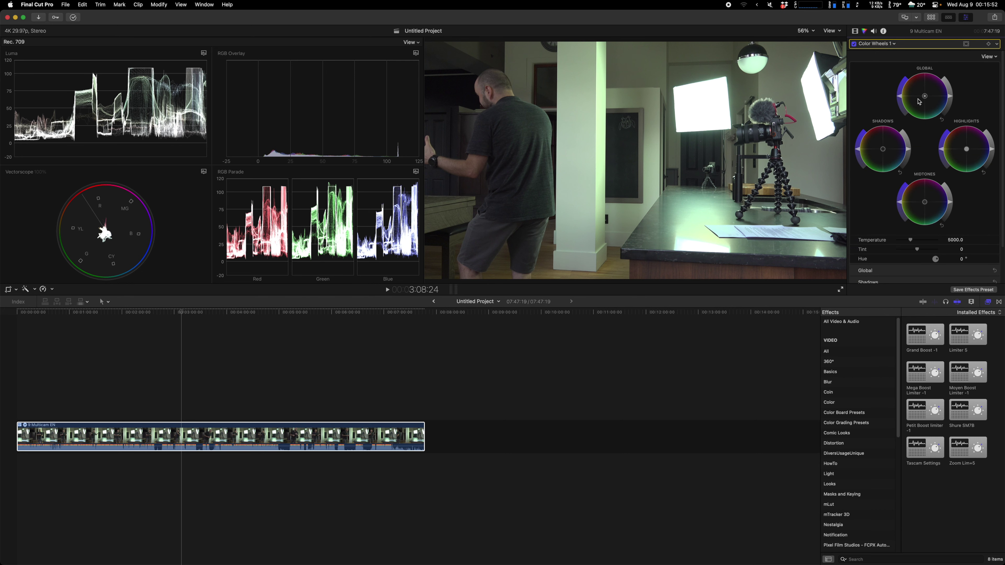
scroll(910, 196, "down", 2)
left_click_drag(921, 182, 942, 176)
double_click(944, 177)
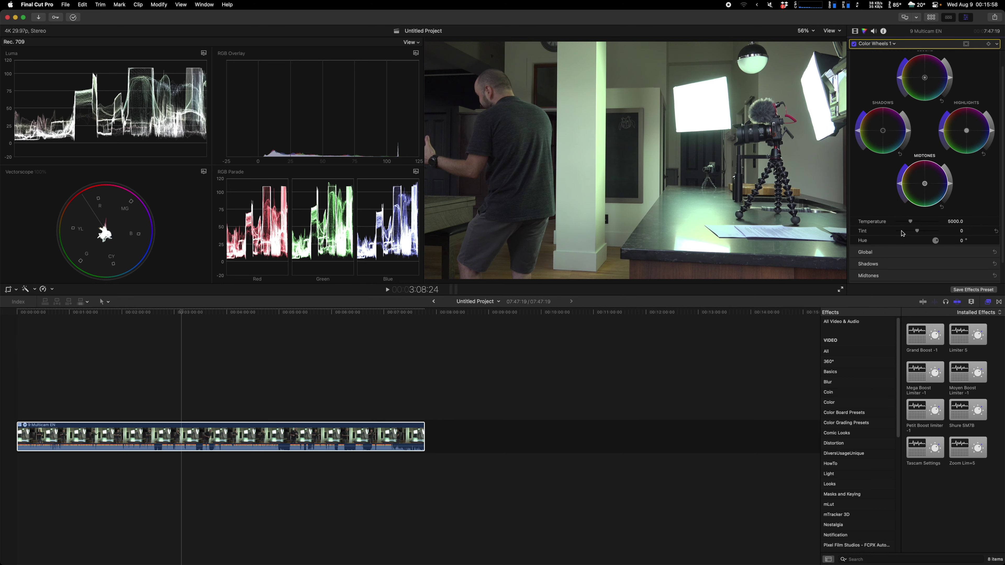
left_click_drag(909, 224, 889, 234)
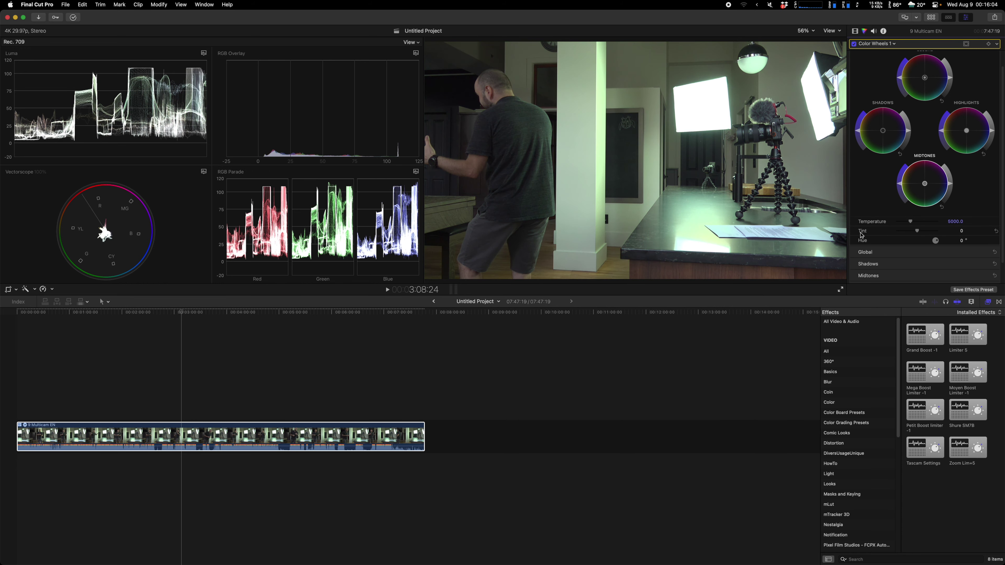
Add a Color Curves correction, raise the middle of the Luma curve and remove the correction
left_click(875, 44)
left_click(866, 49)
left_click(869, 44)
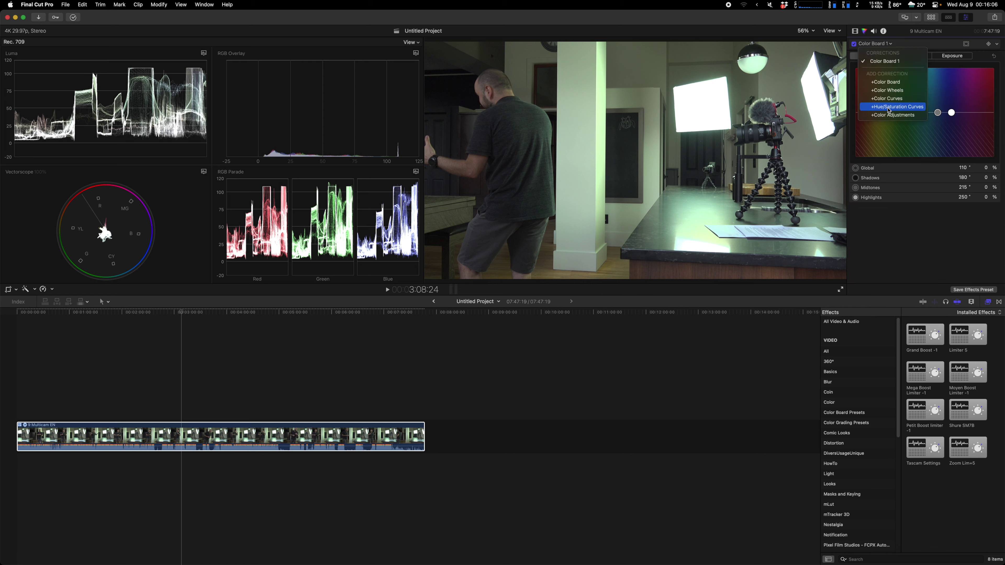
left_click(920, 103)
mouse_move(920, 103)
left_mouse_down()
mouse_move(922, 114)
mouse_move(910, 86)
left_mouse_up()
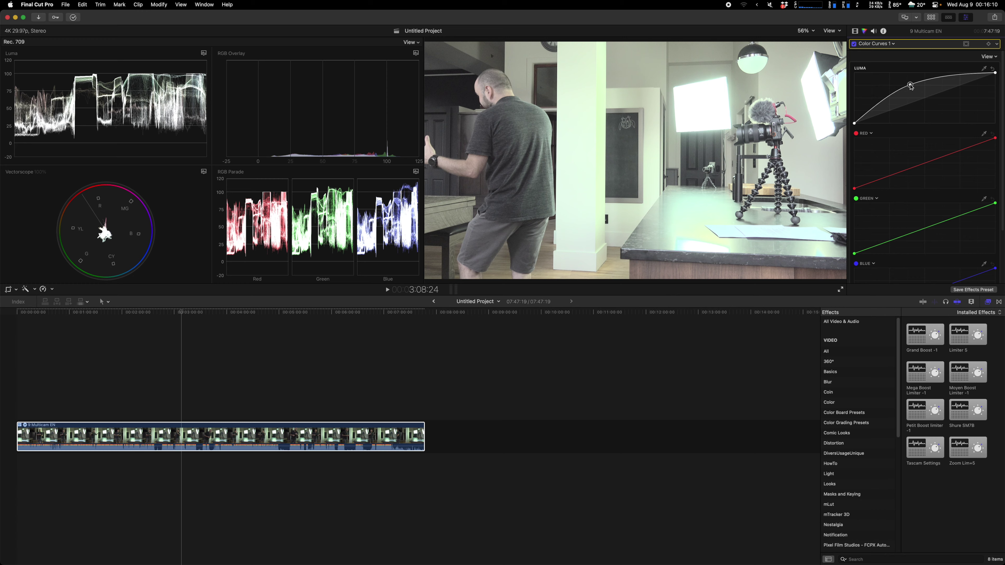
key("Delete")
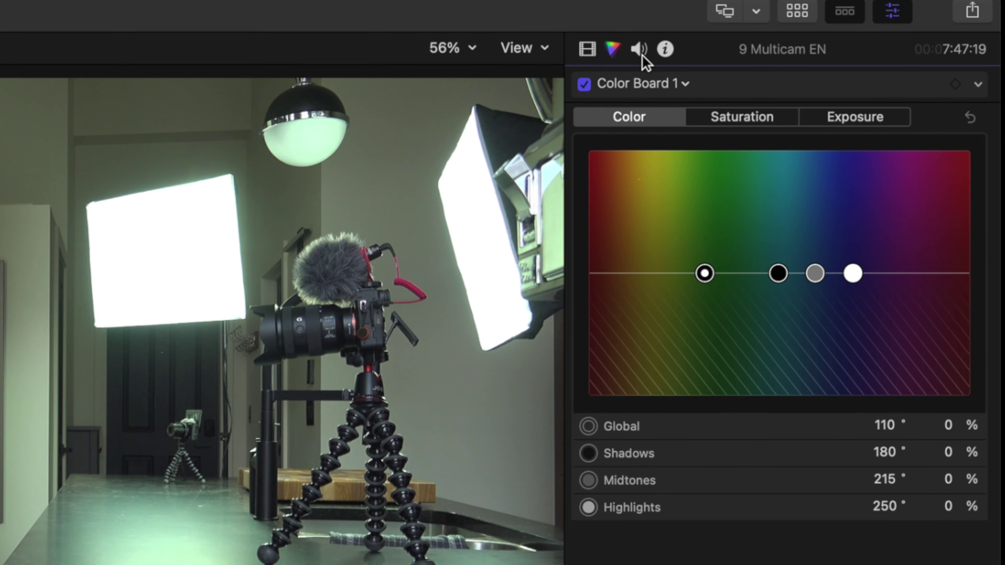
Lower the multicam clip's volume to -16.8 dB and delete its Limiter audio effect
left_click(640, 51)
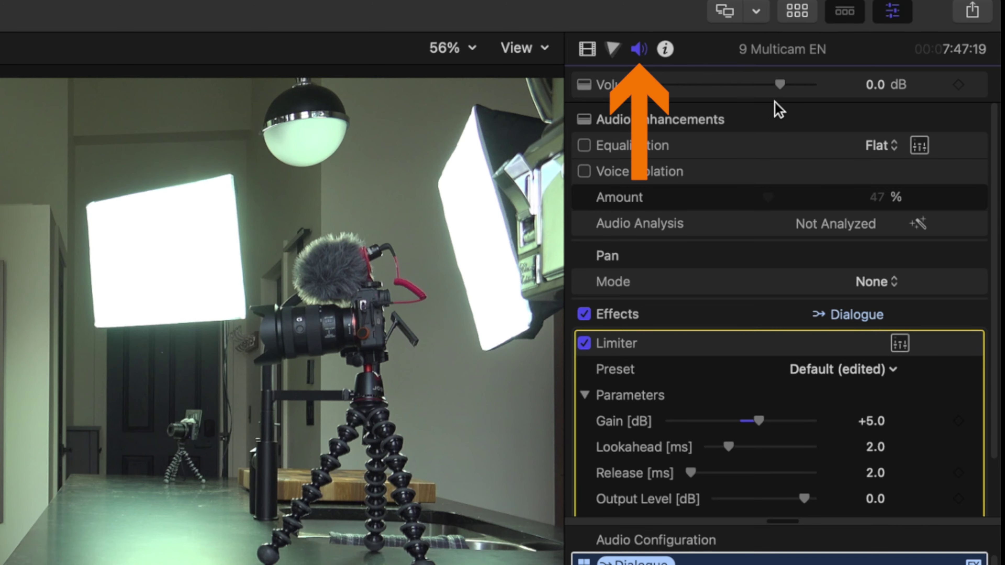
left_click_drag(772, 90, 737, 90)
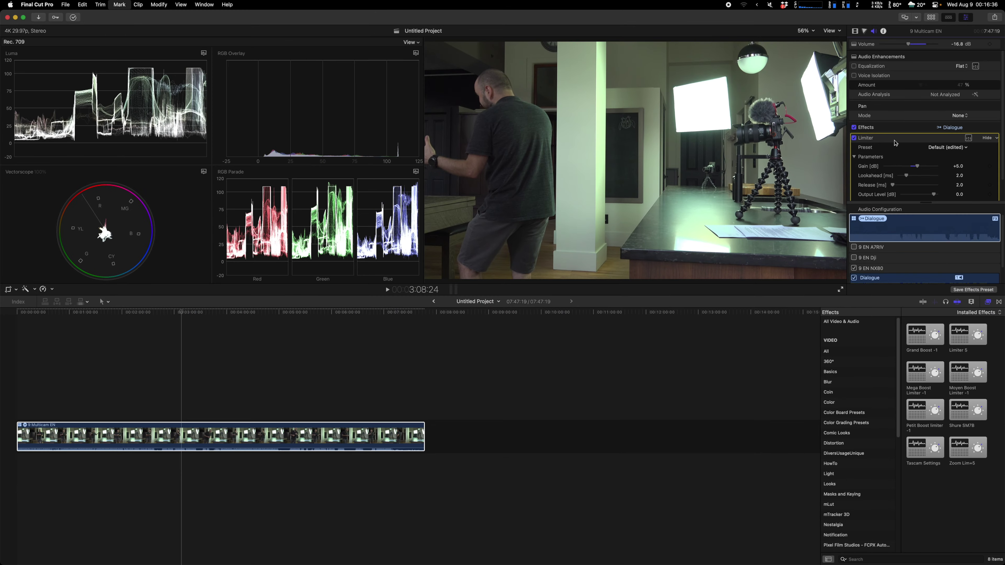
key("Delete")
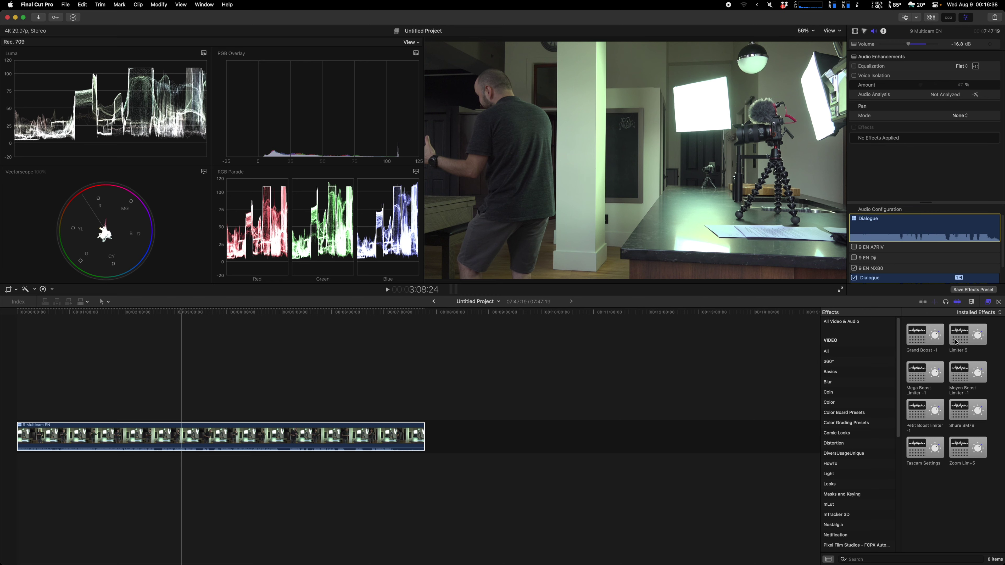
Apply the Limiter 5 audio effect to the multicam clip, try its Gain parameter and delete the effect
left_click_drag(962, 340, 333, 433)
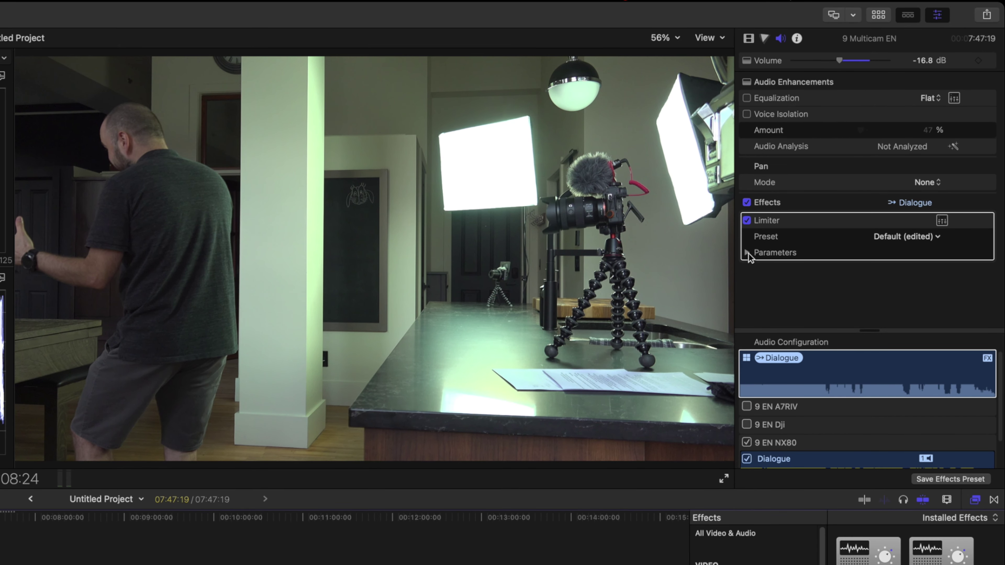
left_click(747, 253)
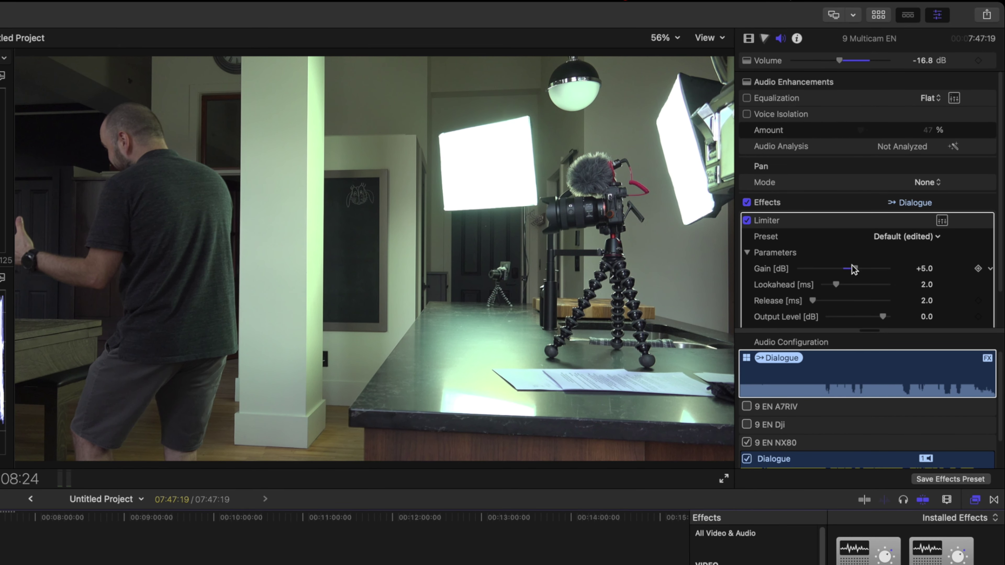
left_click_drag(833, 270, 862, 273)
left_click(823, 222)
key("Delete")
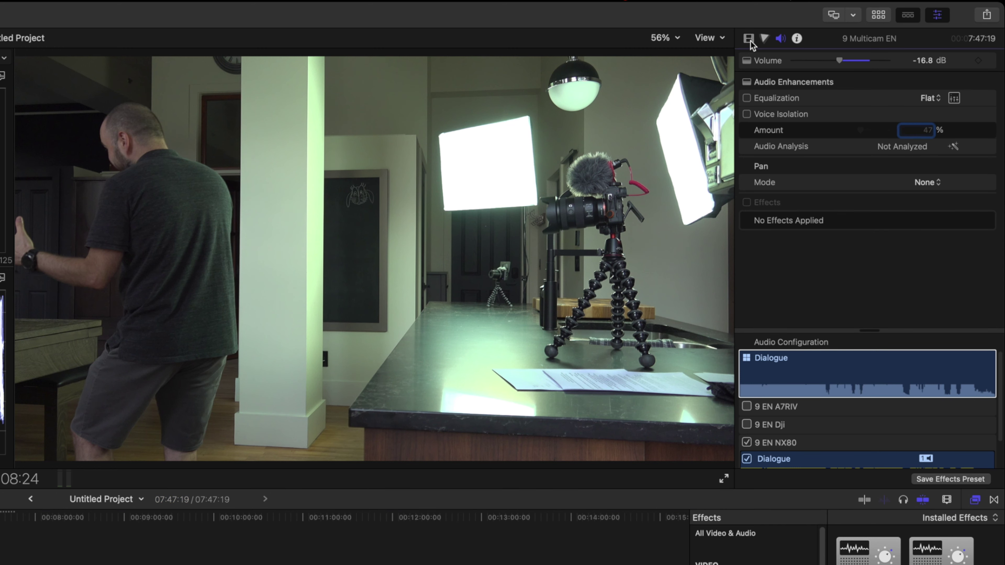
Apply the Gaussian blur effect to the multicam clip, reduce its Amount to 7.5 and delete the effect
left_click(750, 41)
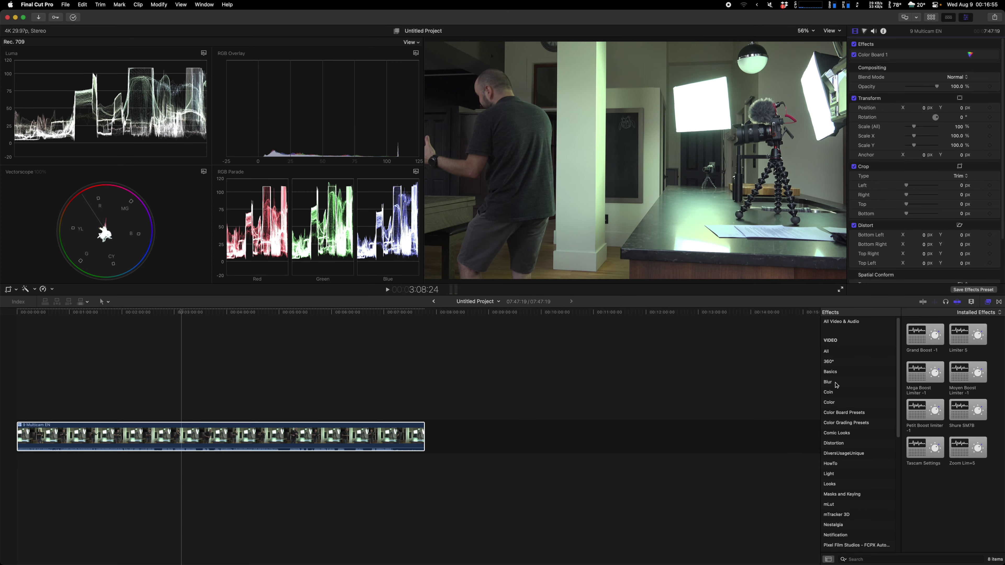
left_click(836, 384)
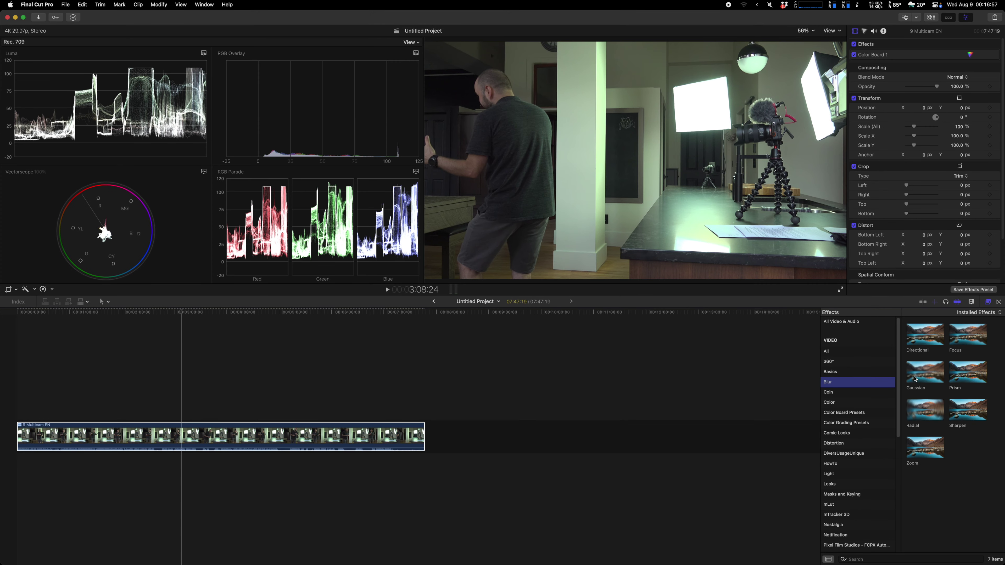
left_click_drag(918, 374, 316, 437)
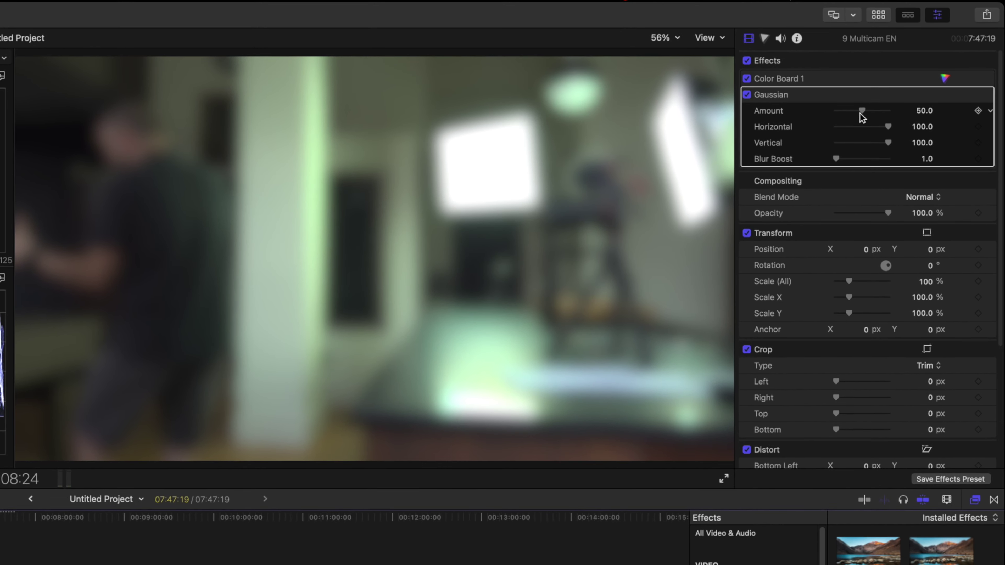
left_click_drag(867, 111, 836, 122)
left_click(808, 97)
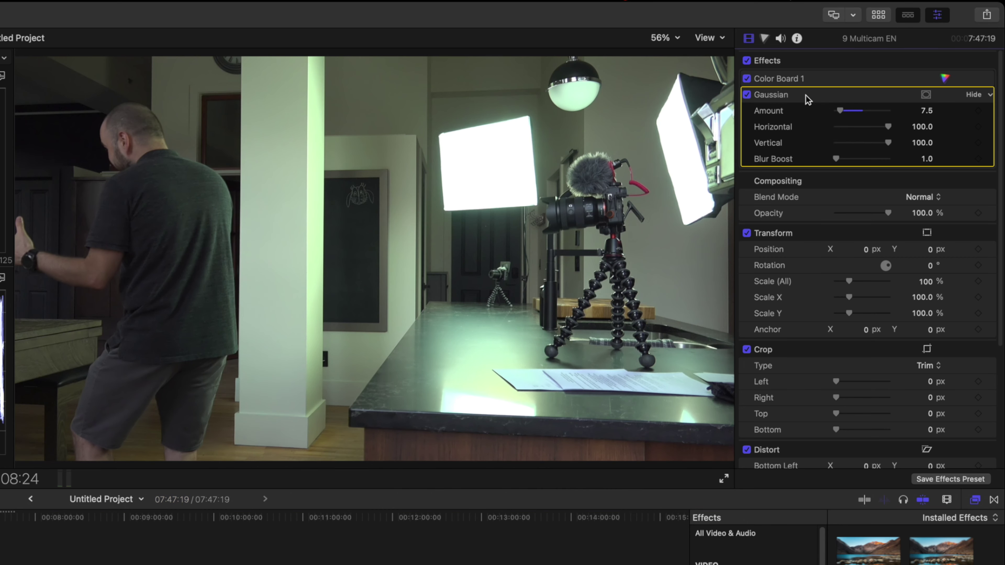
key("Delete")
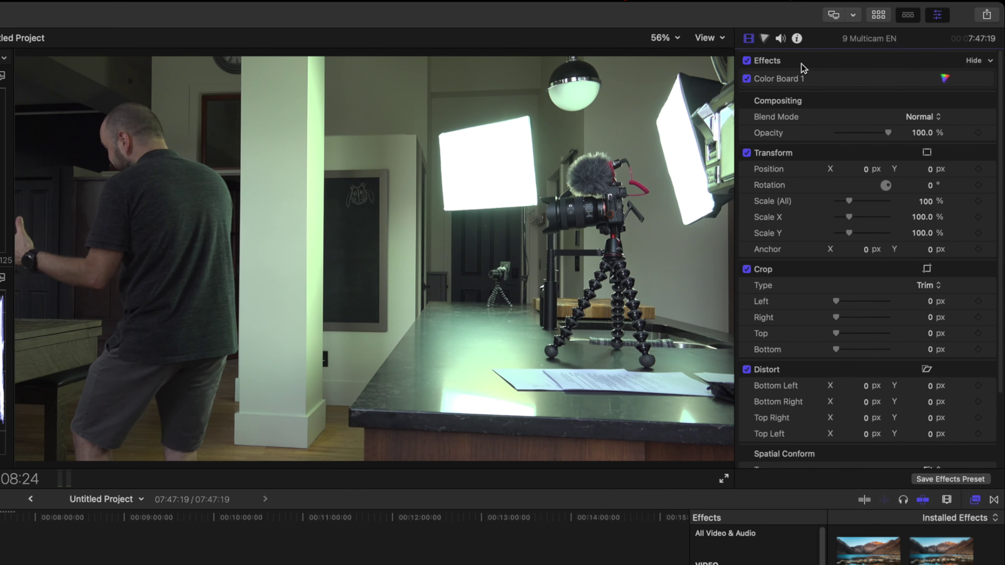
Show the multicam clip's information, switch to the workspace with the media browser and select the Untitled Project there
left_click(797, 37)
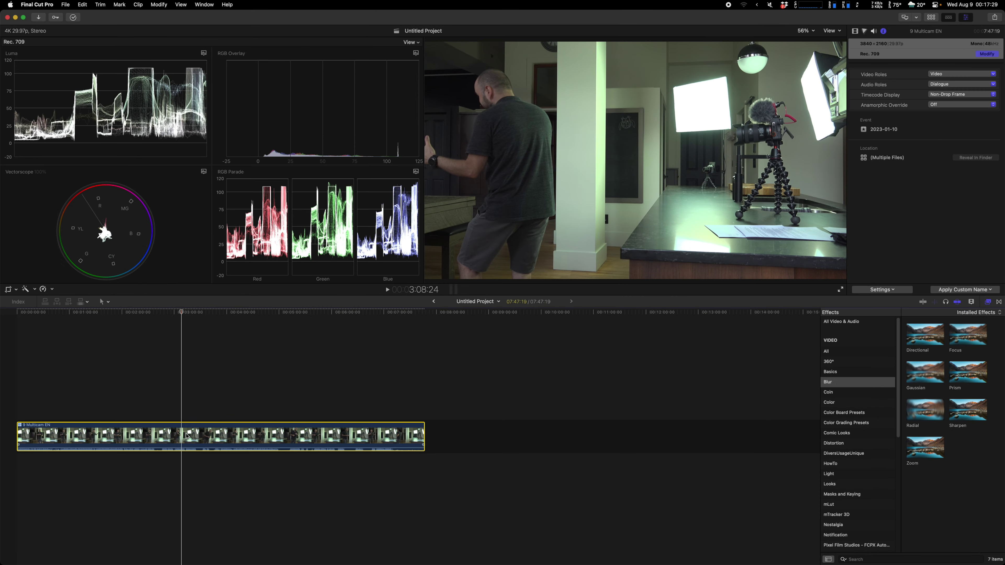
key("super+agrave")
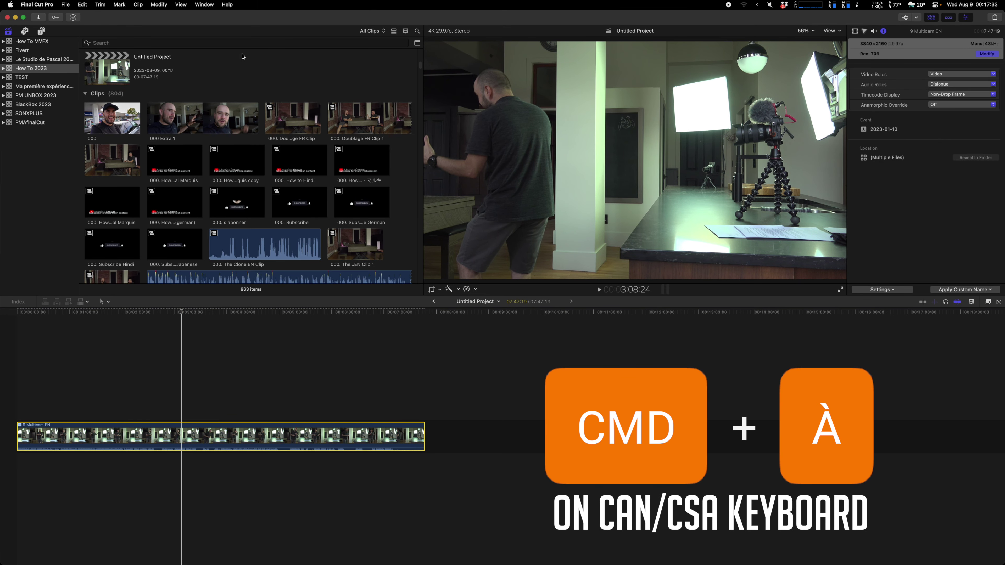
scroll(241, 71, "up", 4)
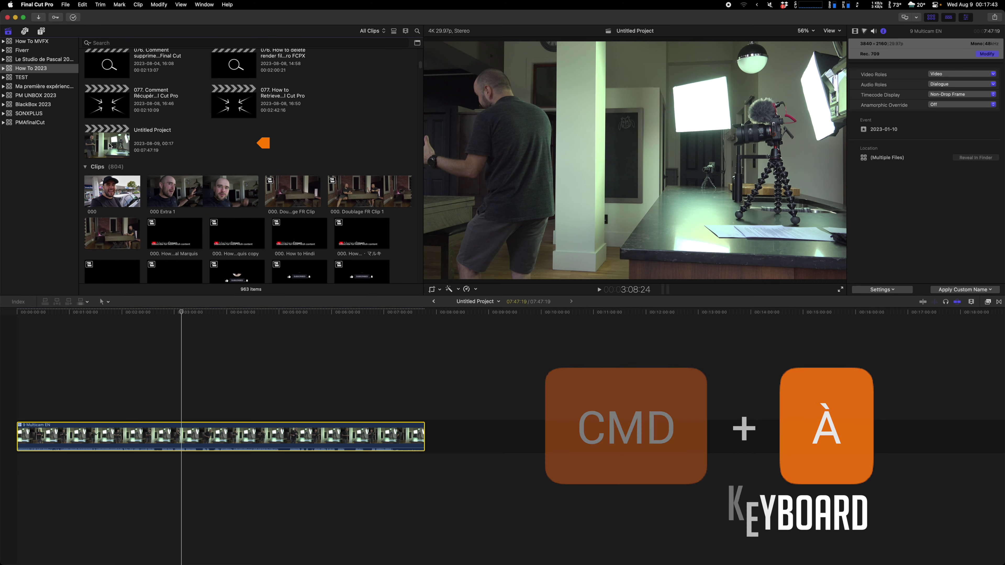
left_click(110, 146)
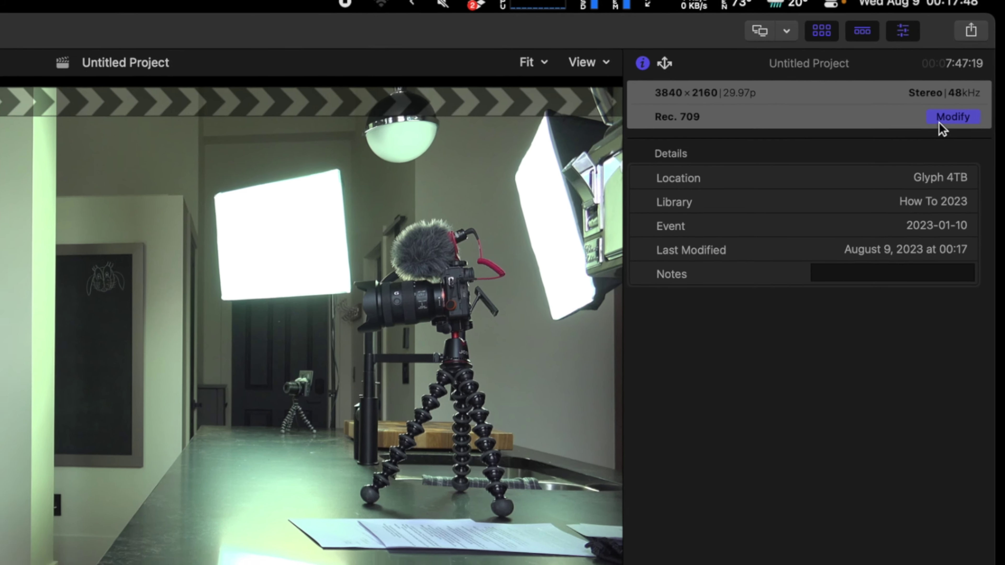
Open the Untitled Project's settings, examine the video format and resolution options and close them without changes
left_click(948, 125)
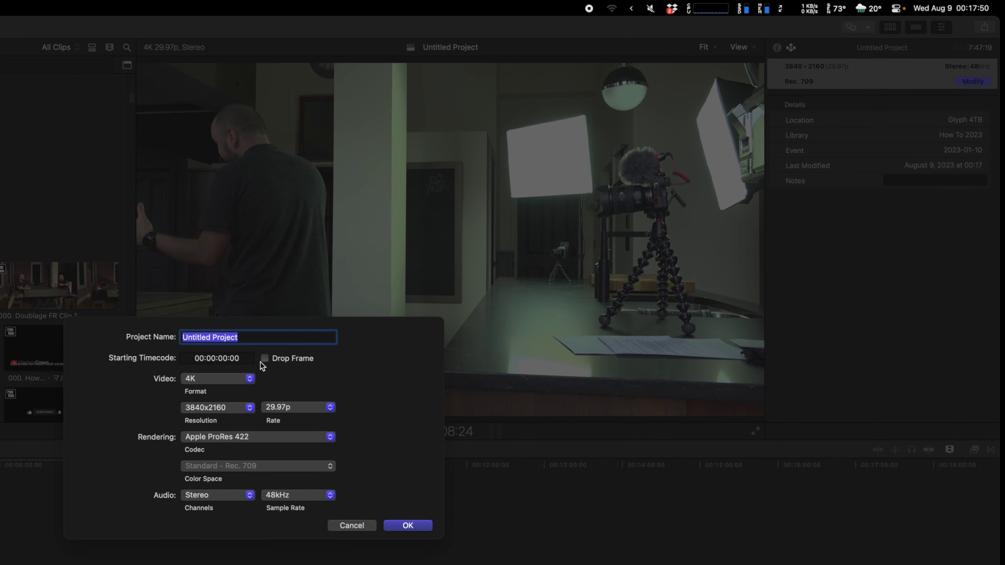
left_click(241, 377)
left_click(303, 383)
left_click(242, 407)
left_click(334, 382)
left_click(352, 526)
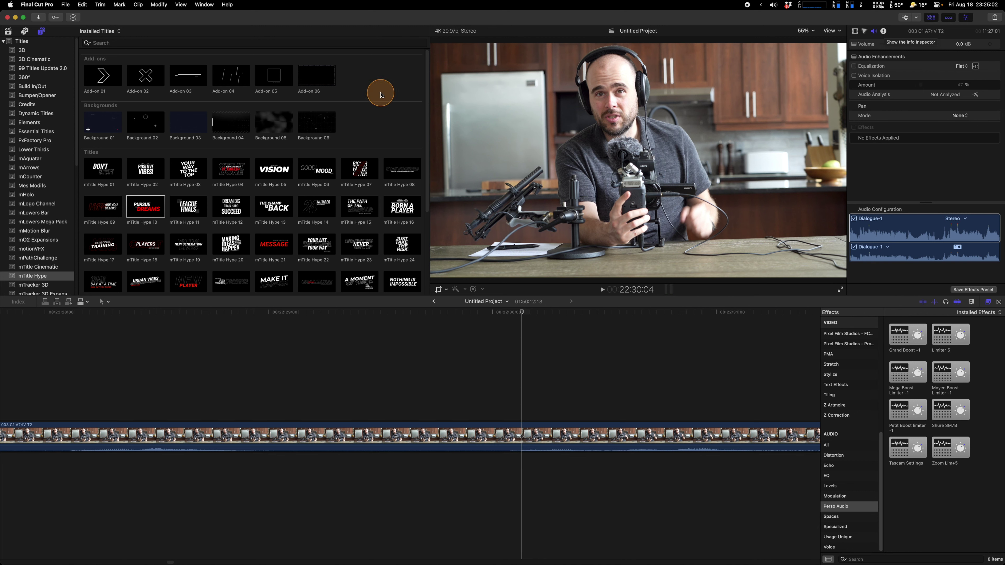
Add the mTitle Hype 10 title above the clip in the timeline and show its title settings
left_click_drag(154, 214, 139, 401)
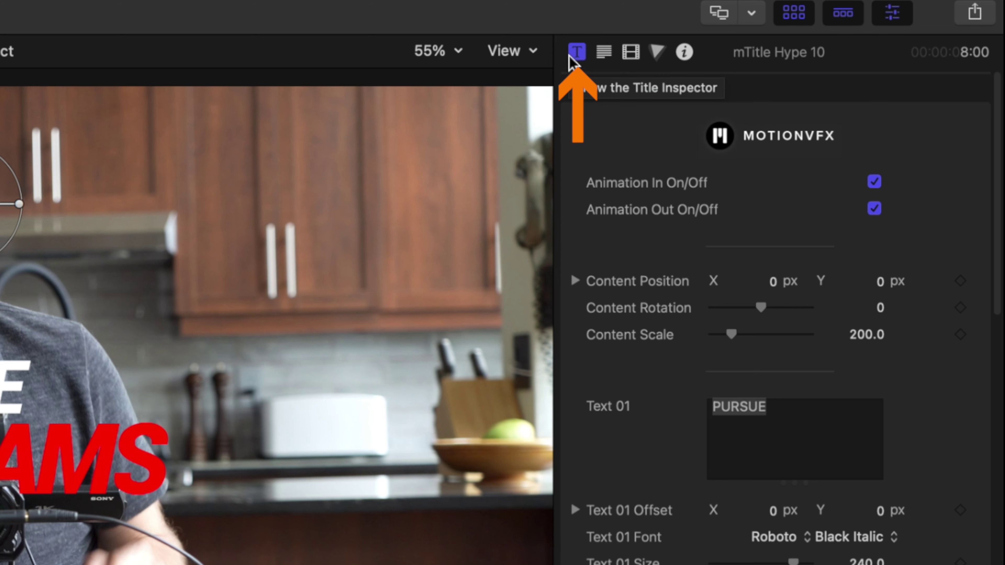
left_click(747, 212)
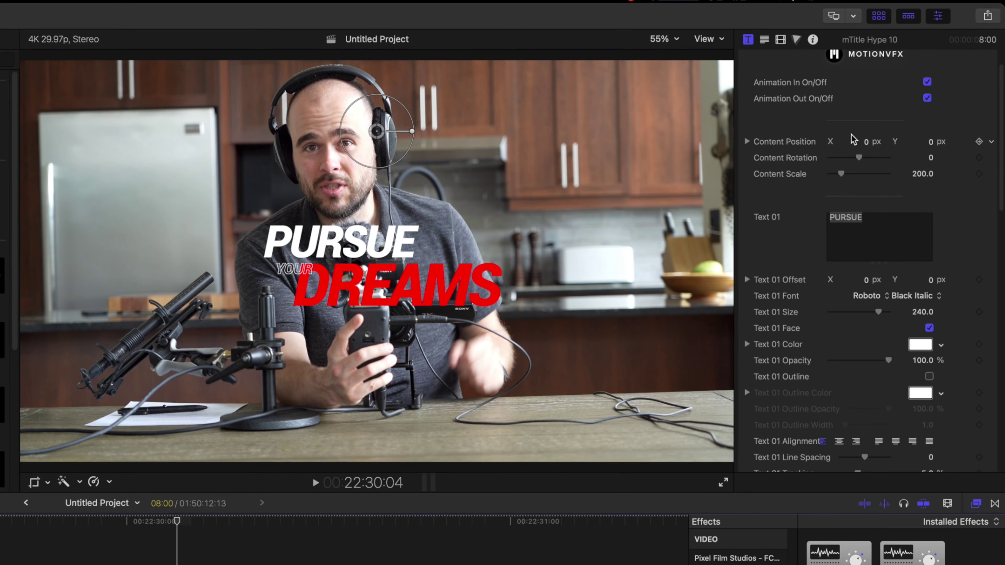
Examine the title's animation, position and scale settings and the font, size, color and outline options of its text lines
scroll(853, 139, "down", 5)
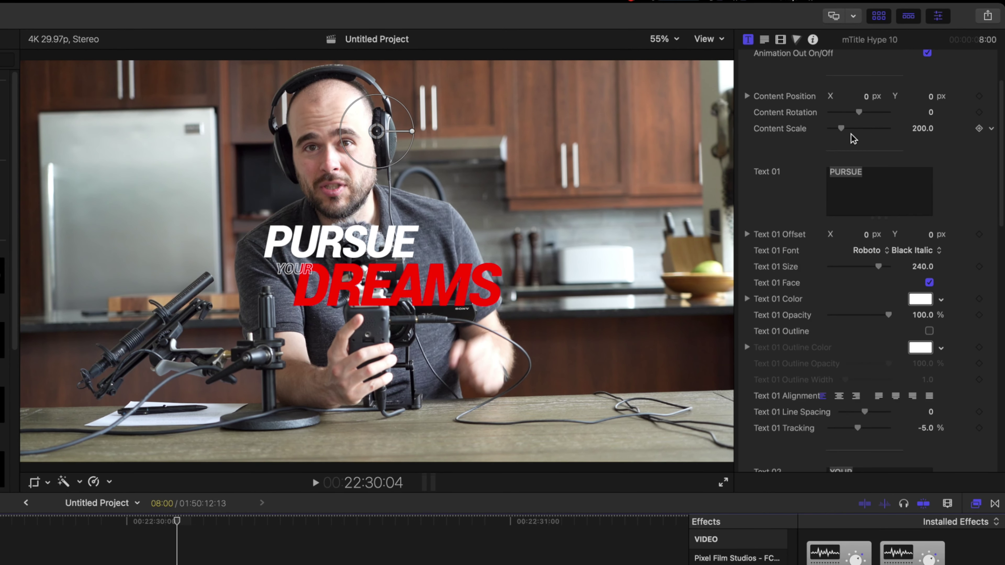
left_click(876, 158)
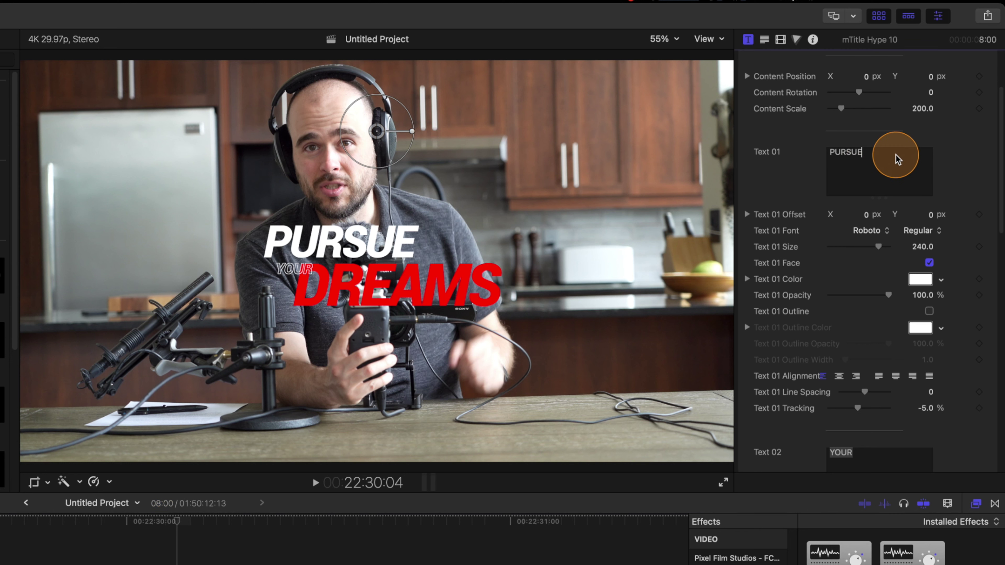
scroll(868, 99, "down", 10)
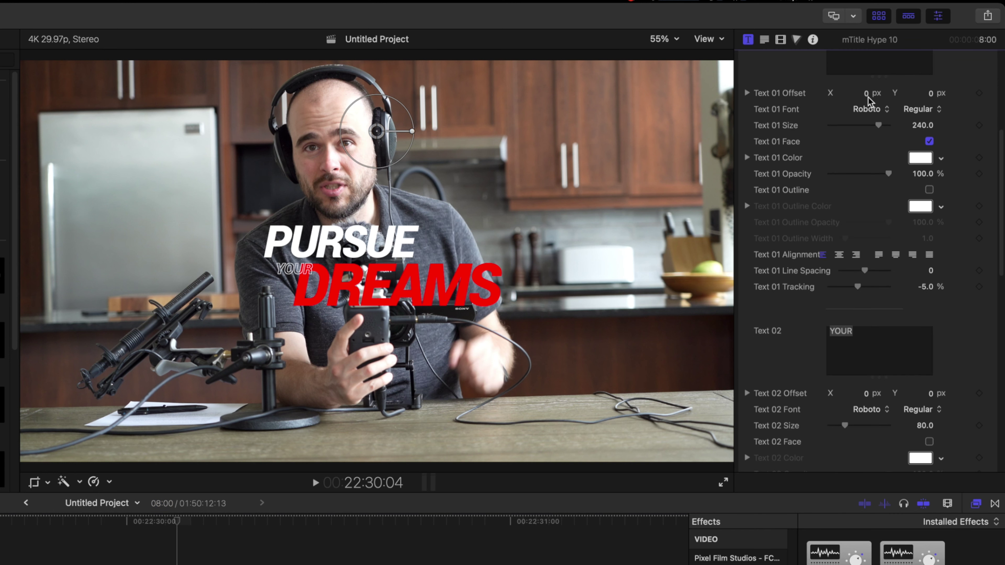
scroll(869, 100, "down", 10)
scroll(868, 99, "down", 6)
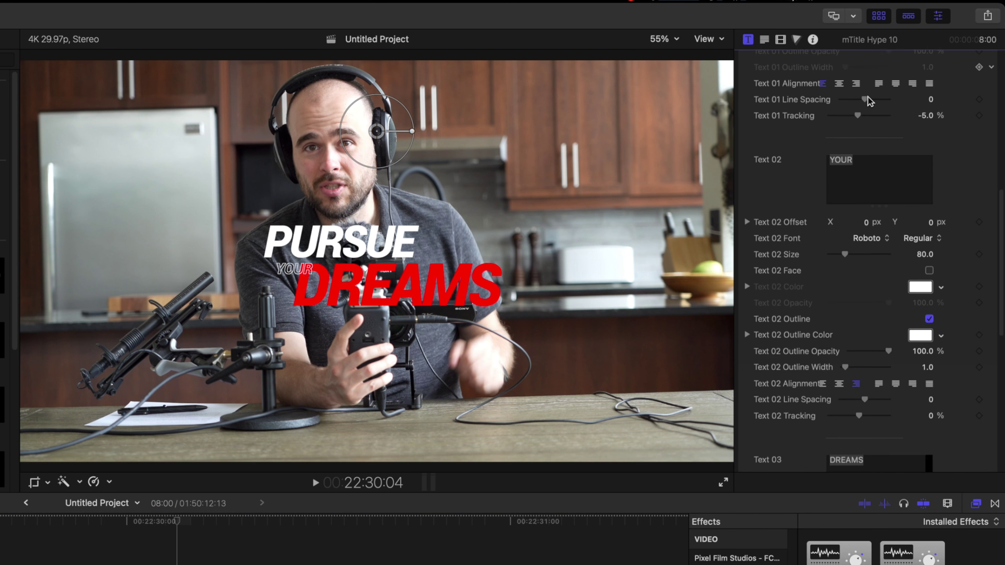
scroll(869, 99, "up", 20)
left_click(761, 99)
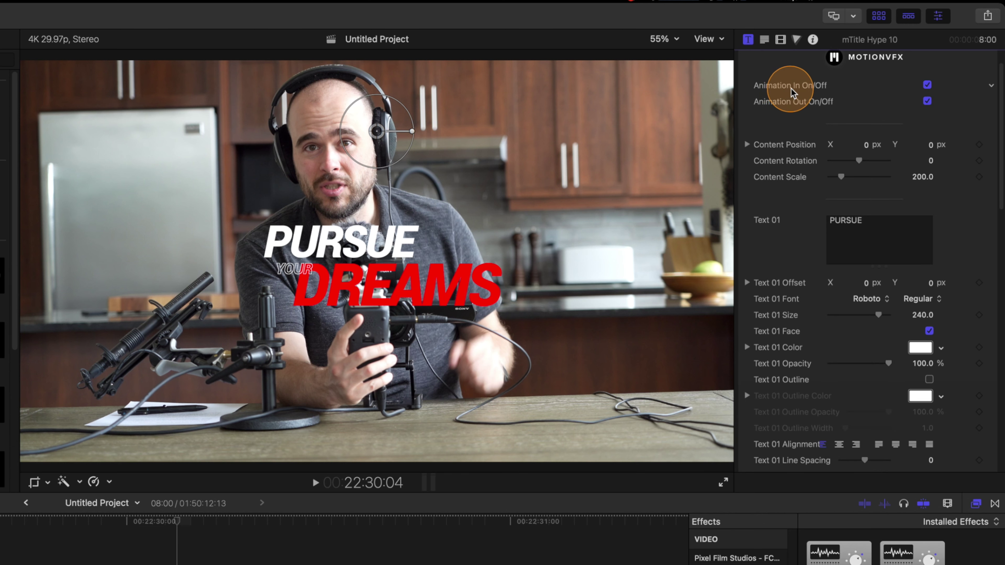
scroll(775, 95, "down", 20)
scroll(792, 92, "down", 7)
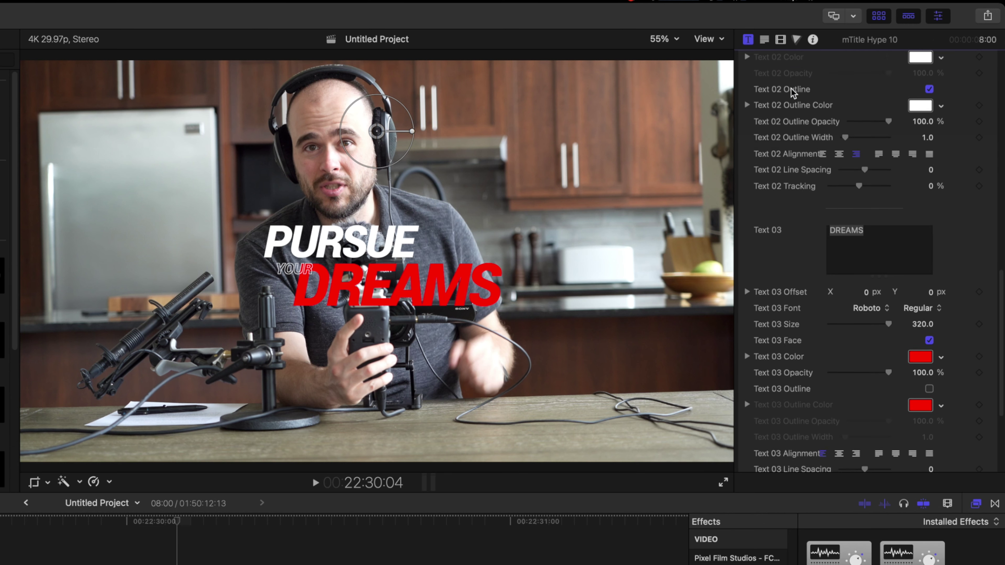
Show the mTitle Hype 10 title's text formatting settings and select its PURSUE text line in the viewer
scroll(792, 91, "down", 6)
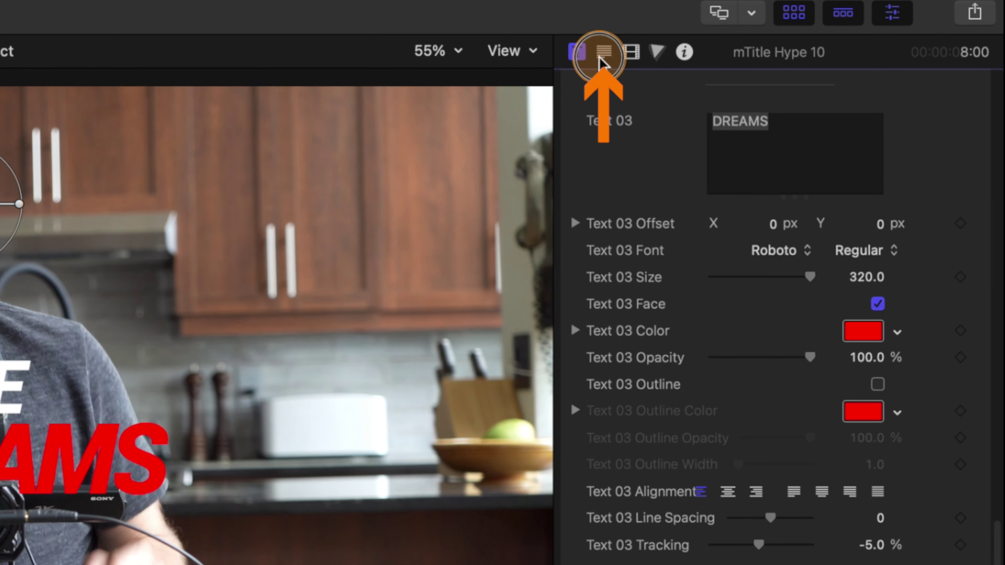
left_click(602, 52)
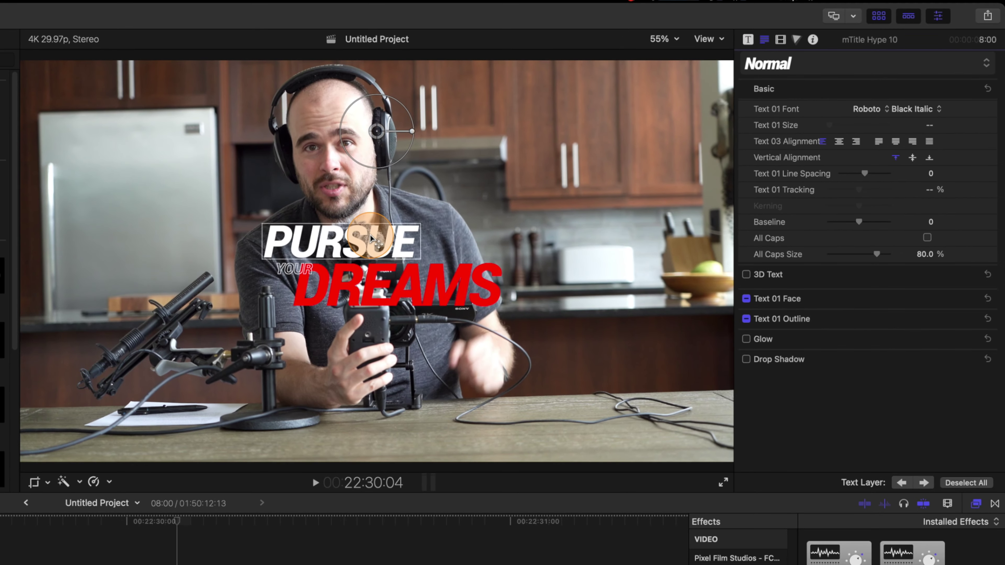
double_click(371, 237)
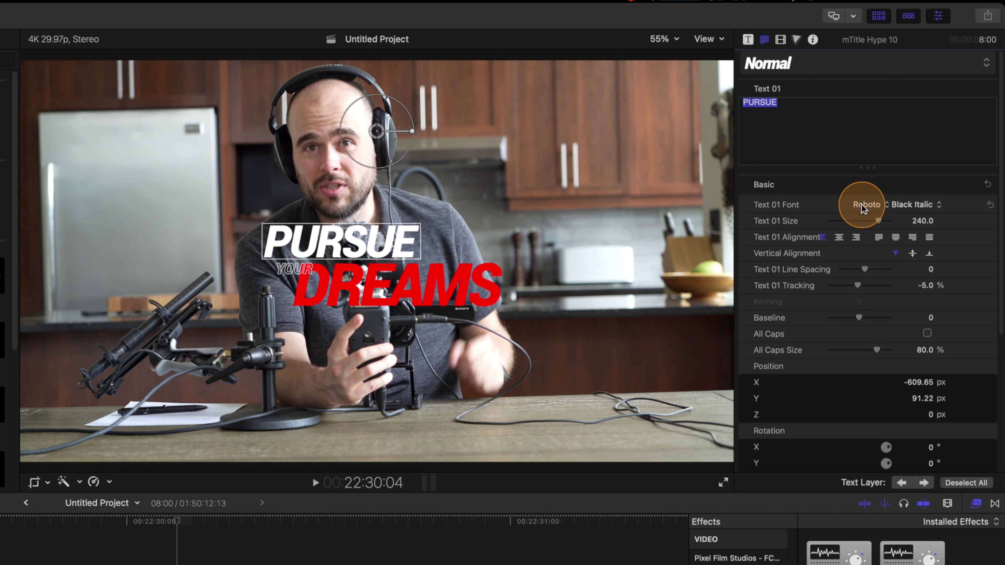
Examine the PURSUE line's font, size, alignment, position, rotation and scale settings and its 3D text, face, outline, glow and drop shadow options
left_click(882, 224)
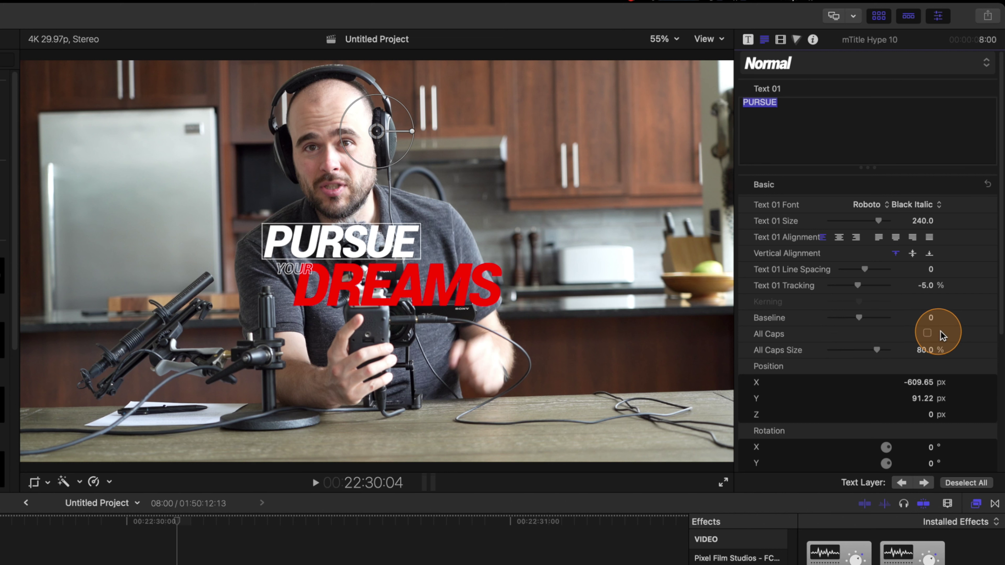
scroll(943, 335, "down", 5)
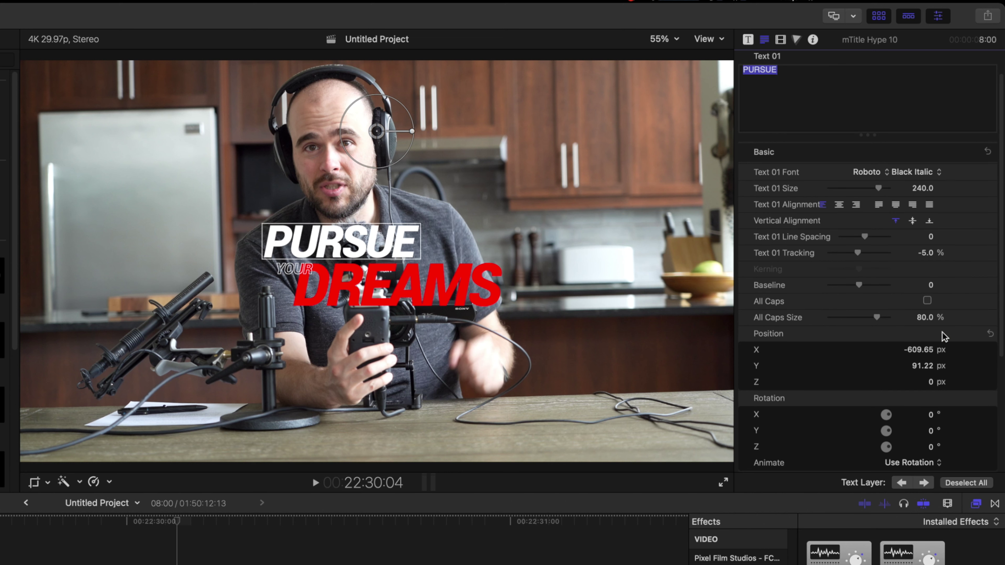
scroll(944, 336, "down", 3)
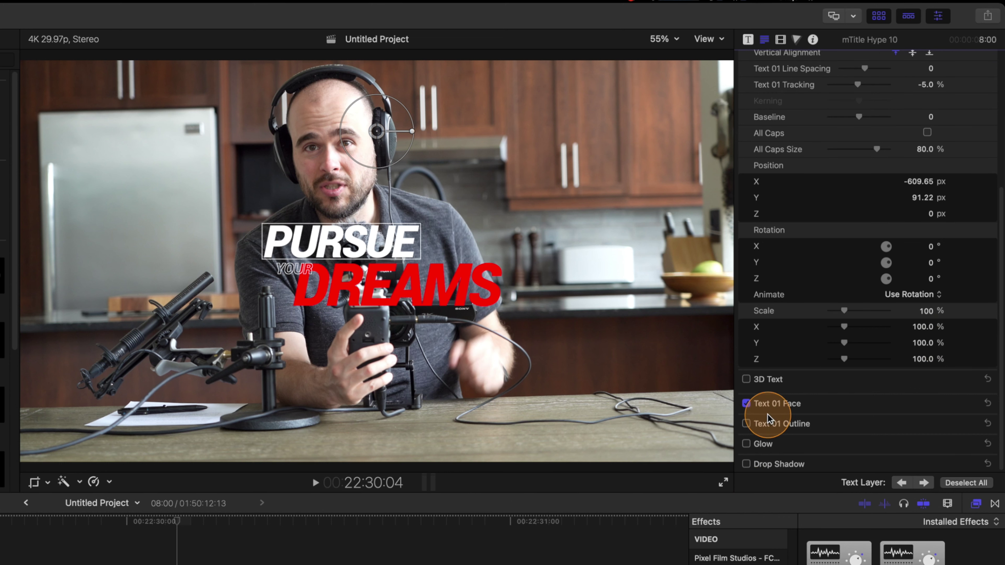
scroll(811, 339, "up", 5)
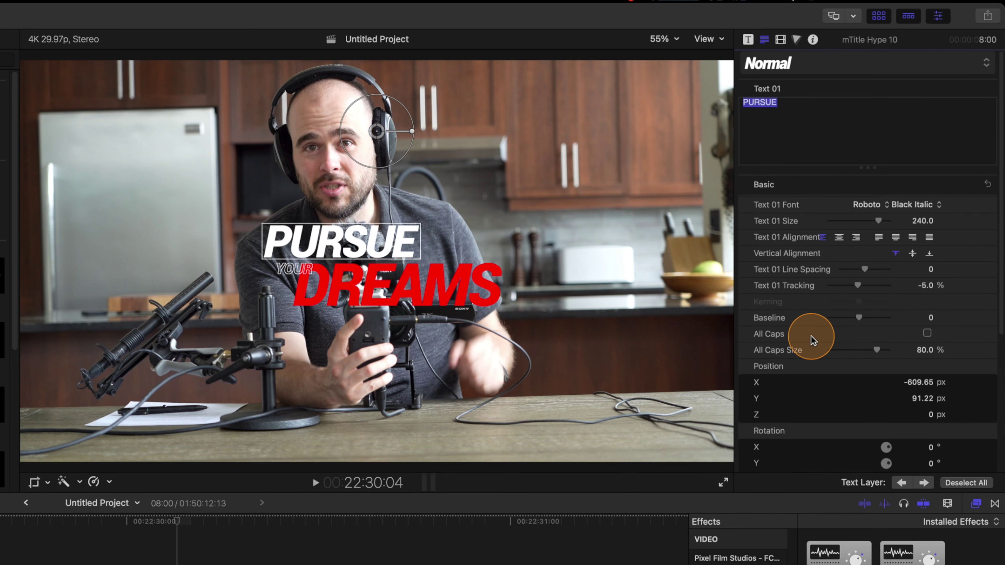